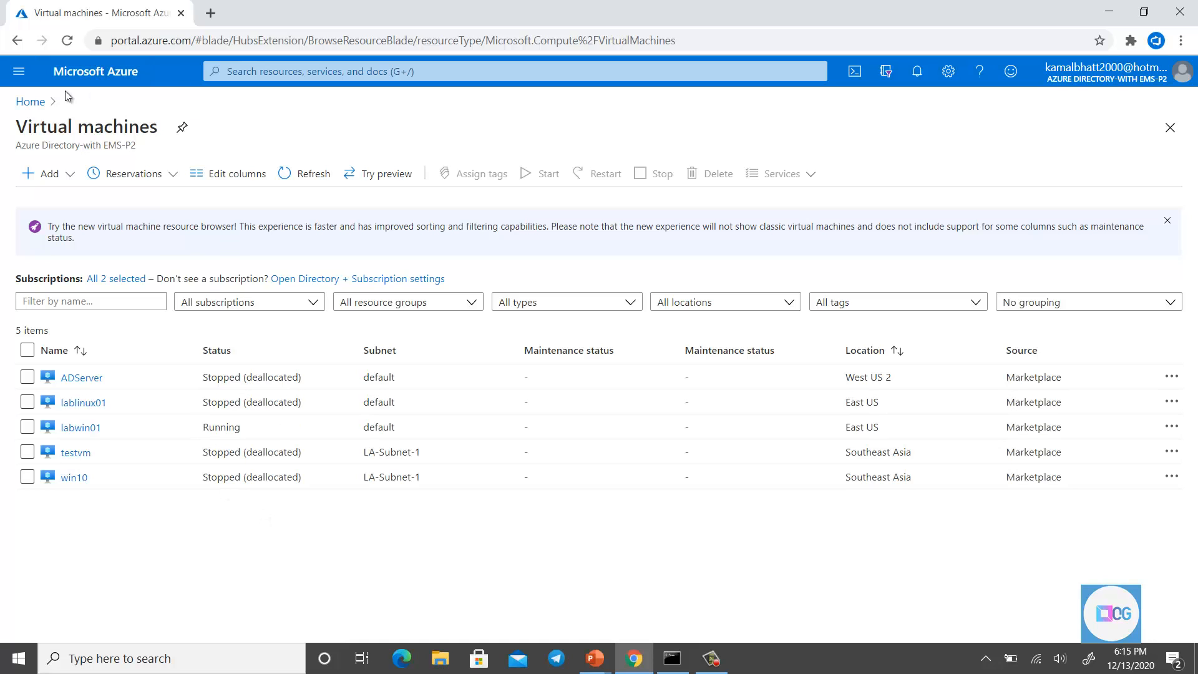
Search all services for "recove" and open the Recovery Services vaults list.
click(30, 101)
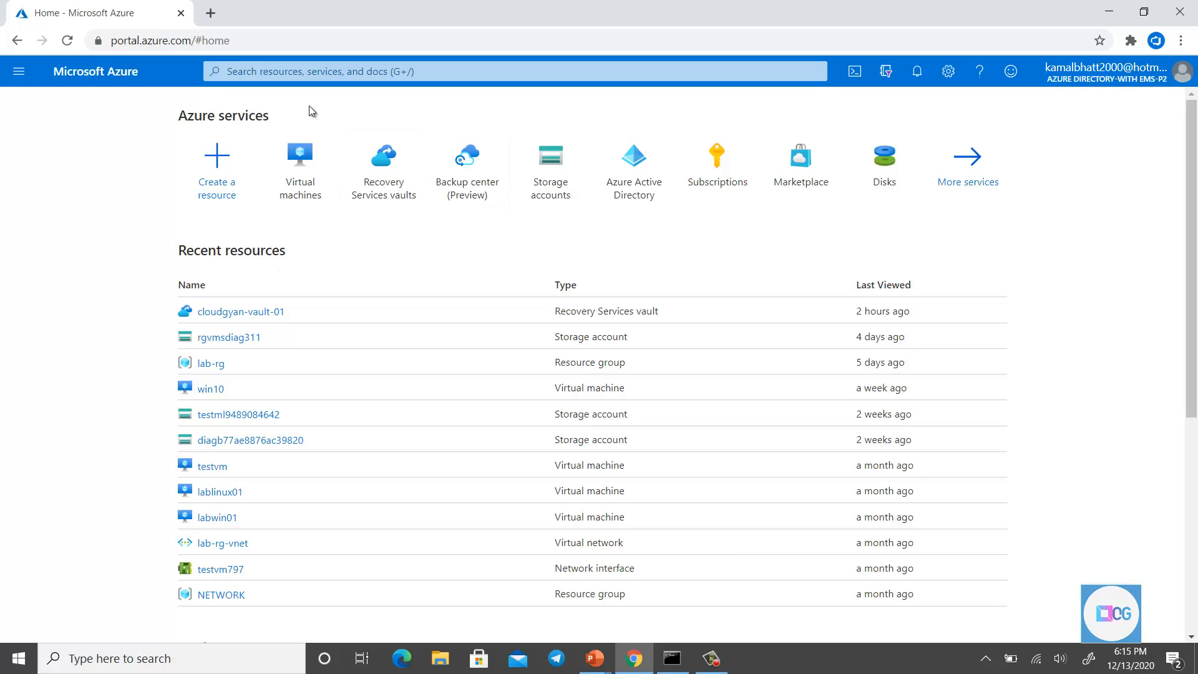
click(19, 71)
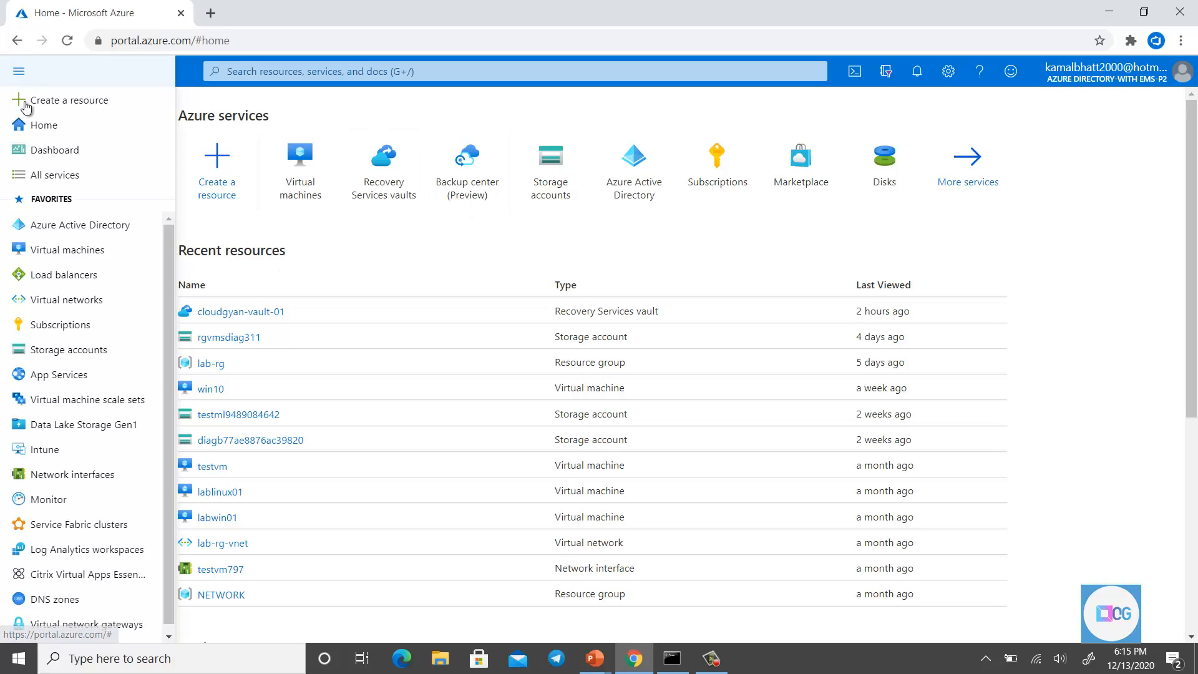
click(69, 182)
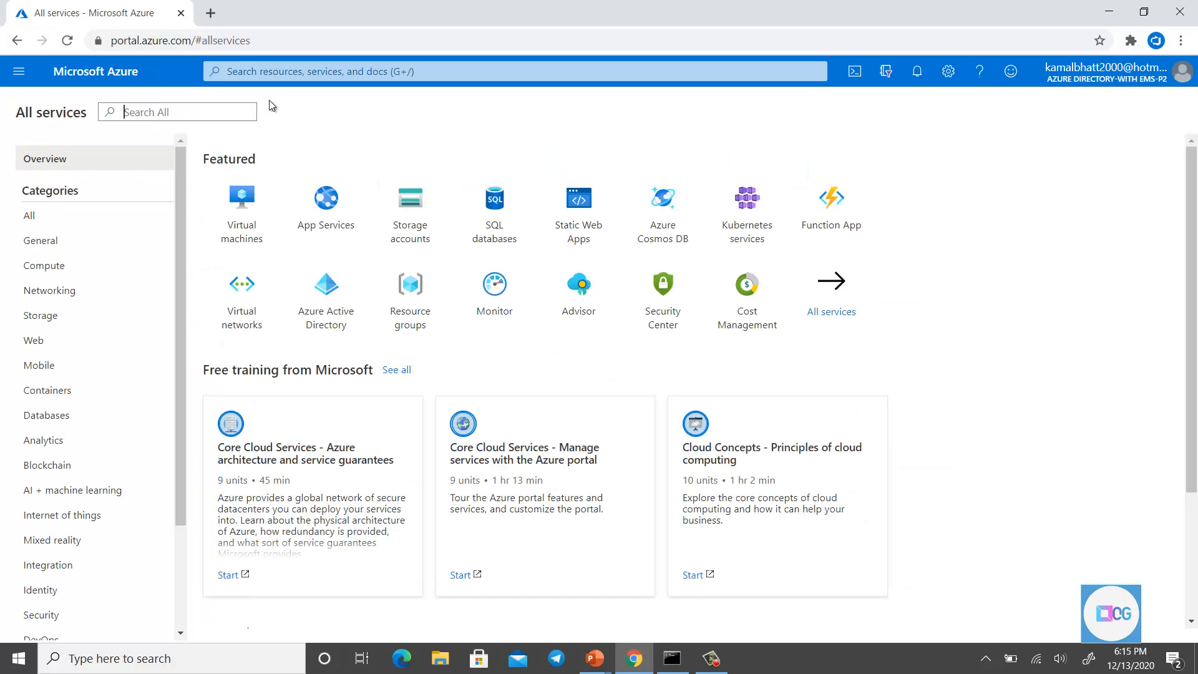
click(319, 72)
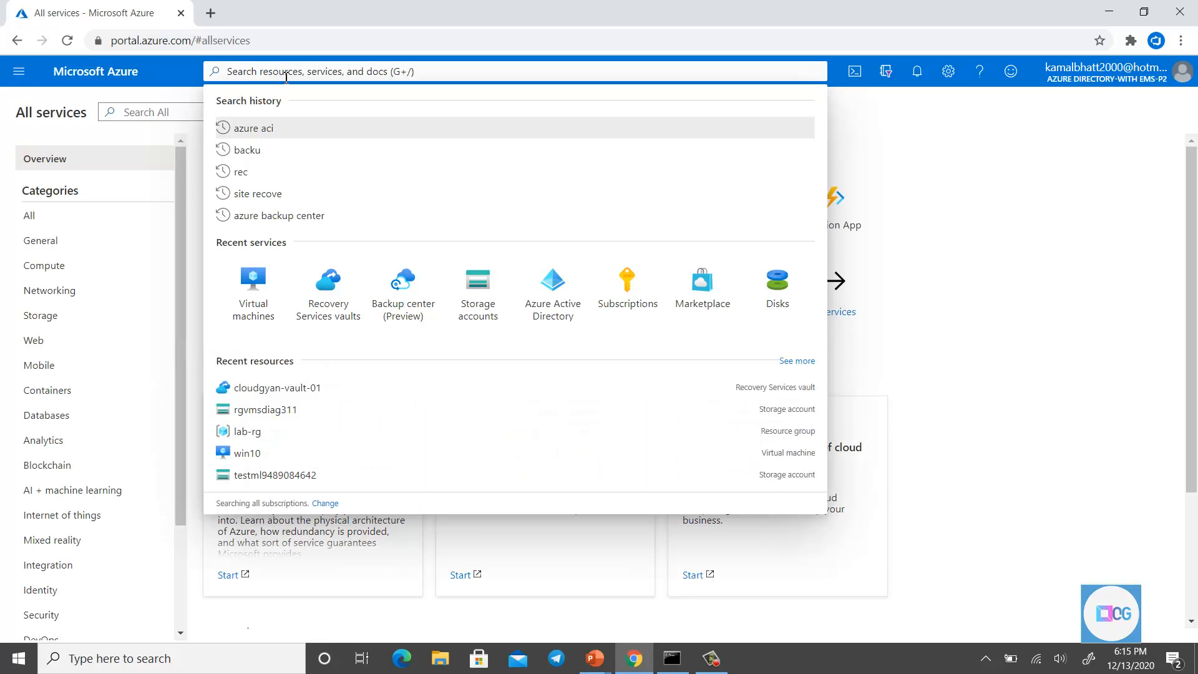
click(164, 113)
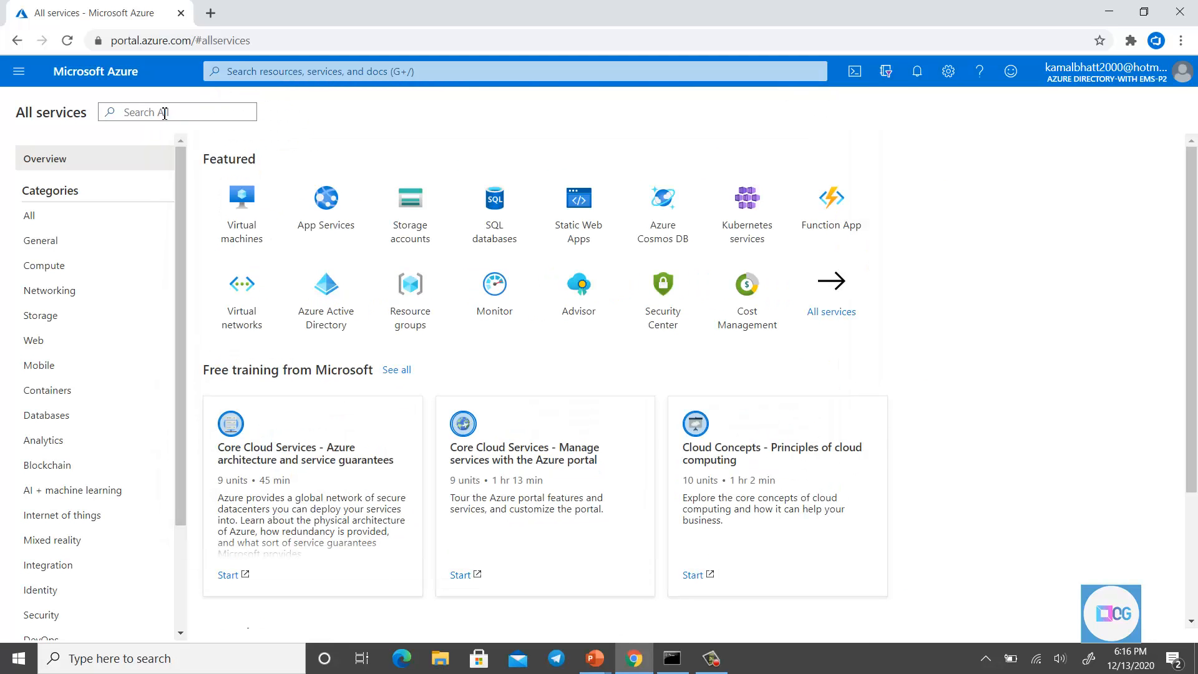
text(recove)
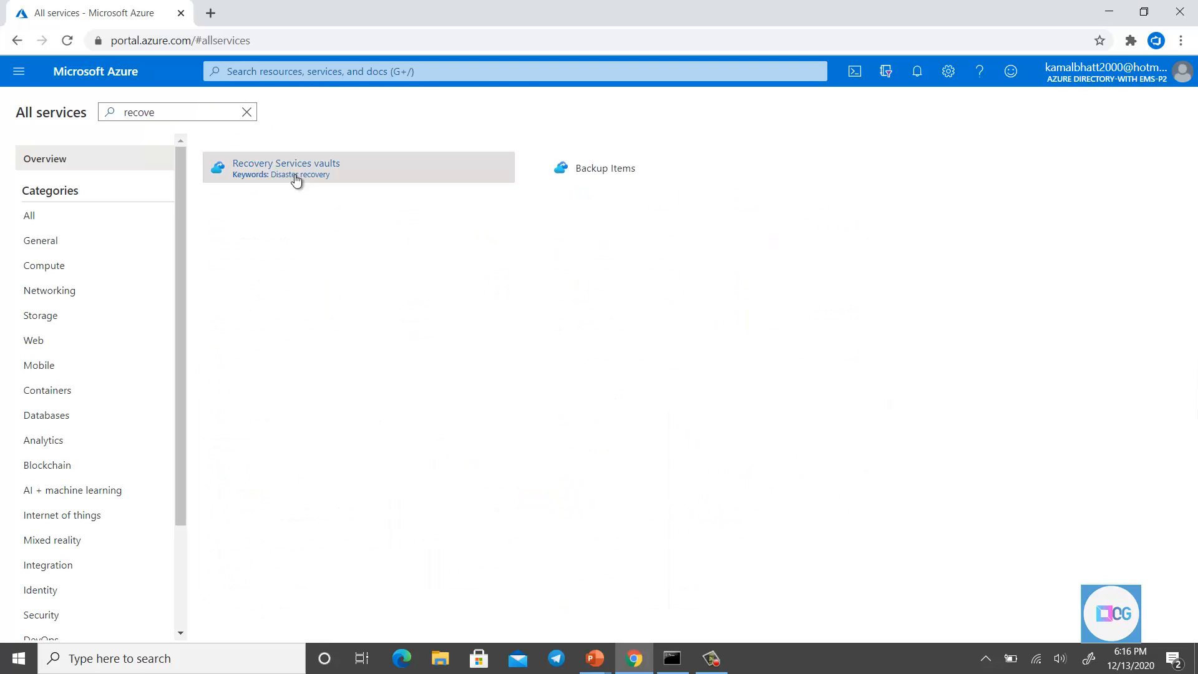
click(345, 169)
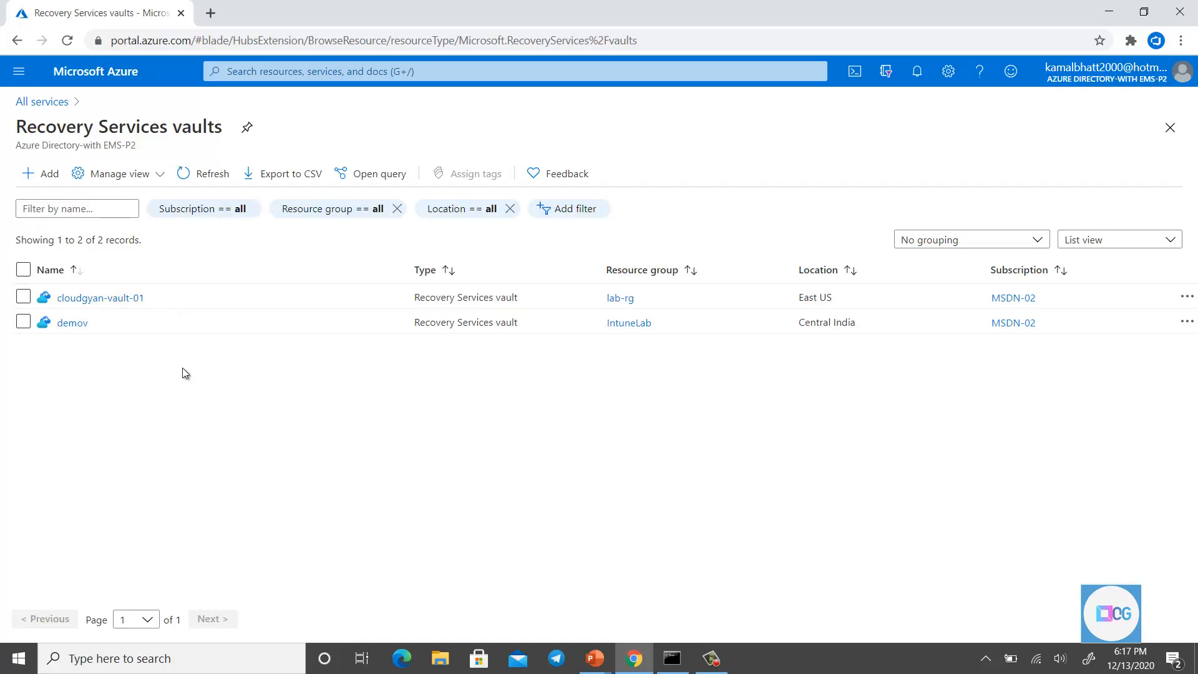
click(53, 186)
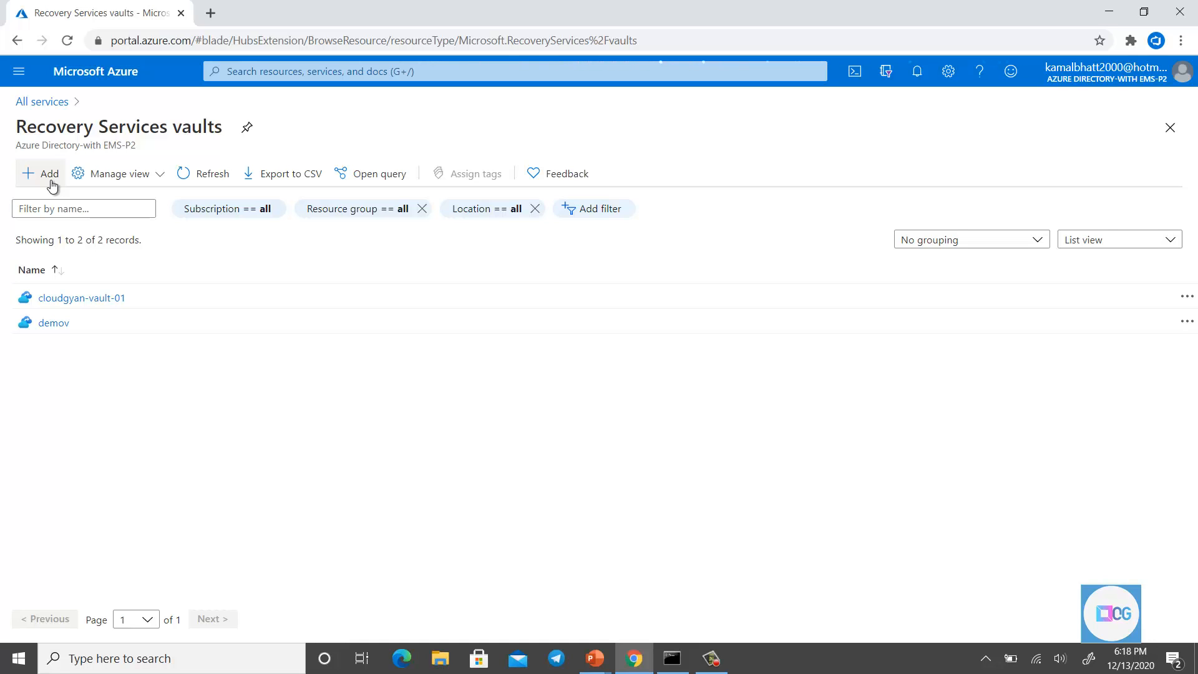
click(52, 186)
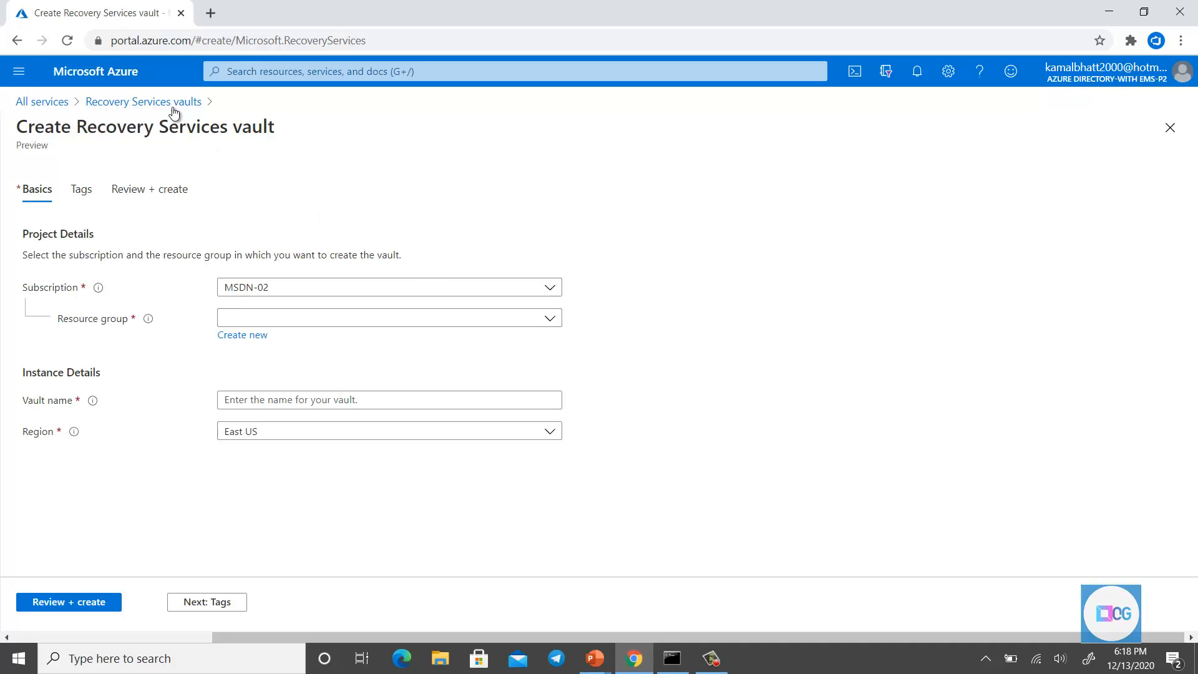
click(27, 101)
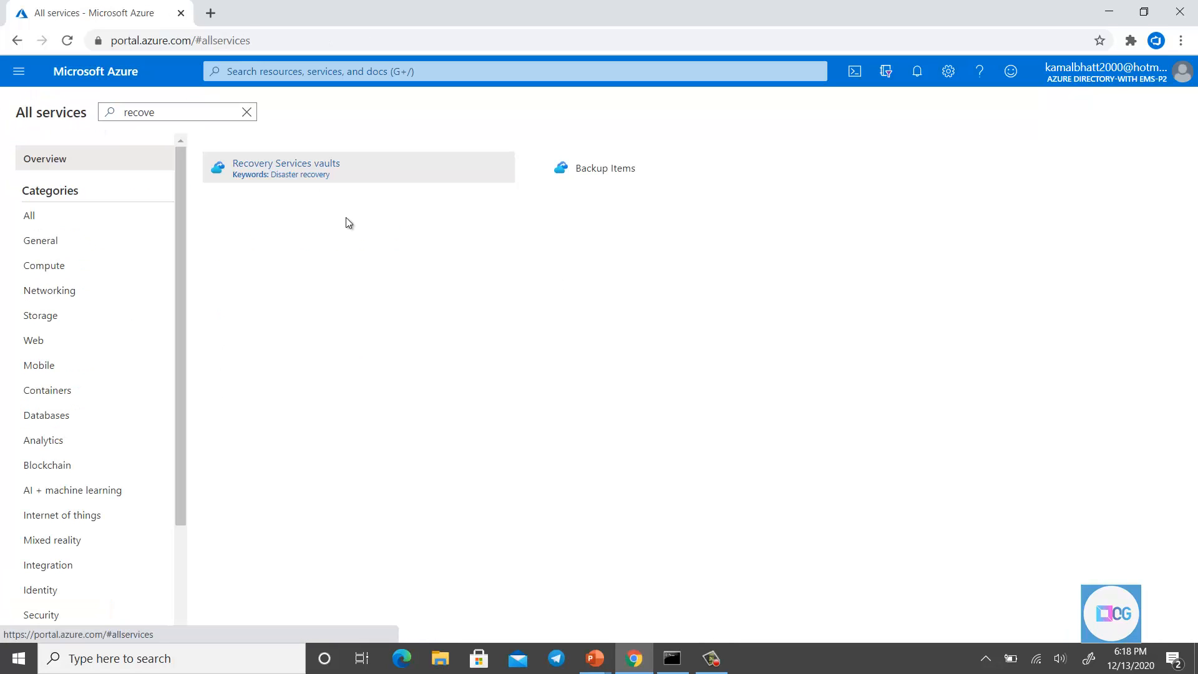
Open the virtual machines list and check the location of the ADServer machine.
click(19, 71)
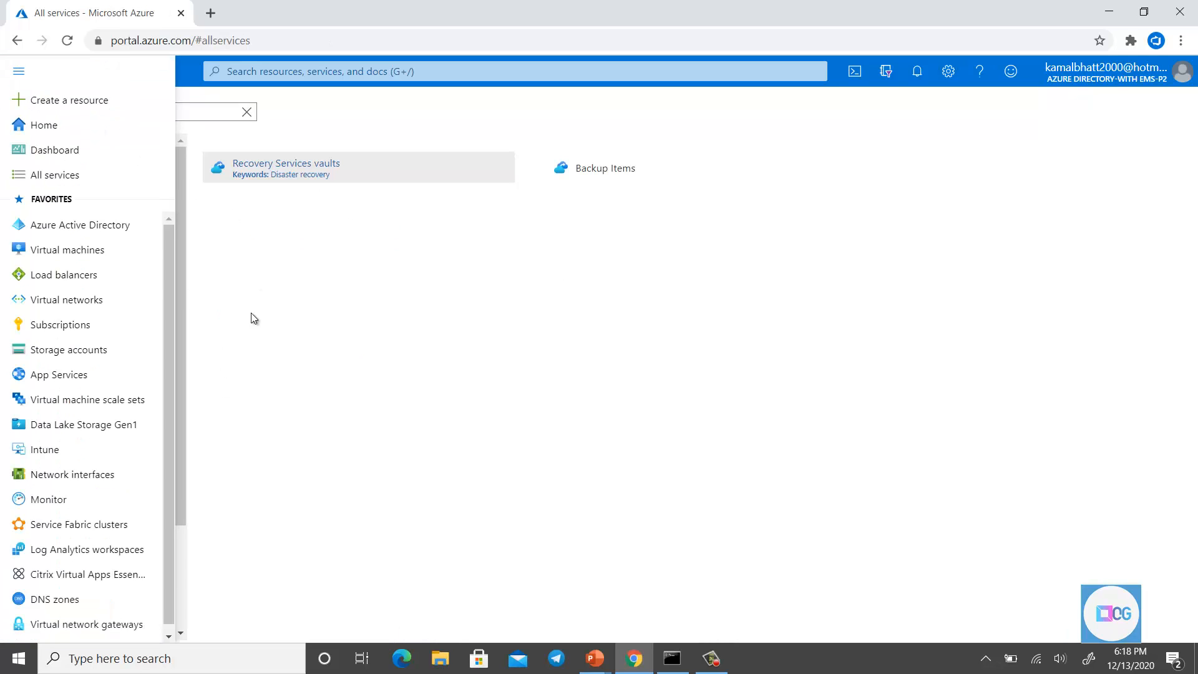
click(90, 252)
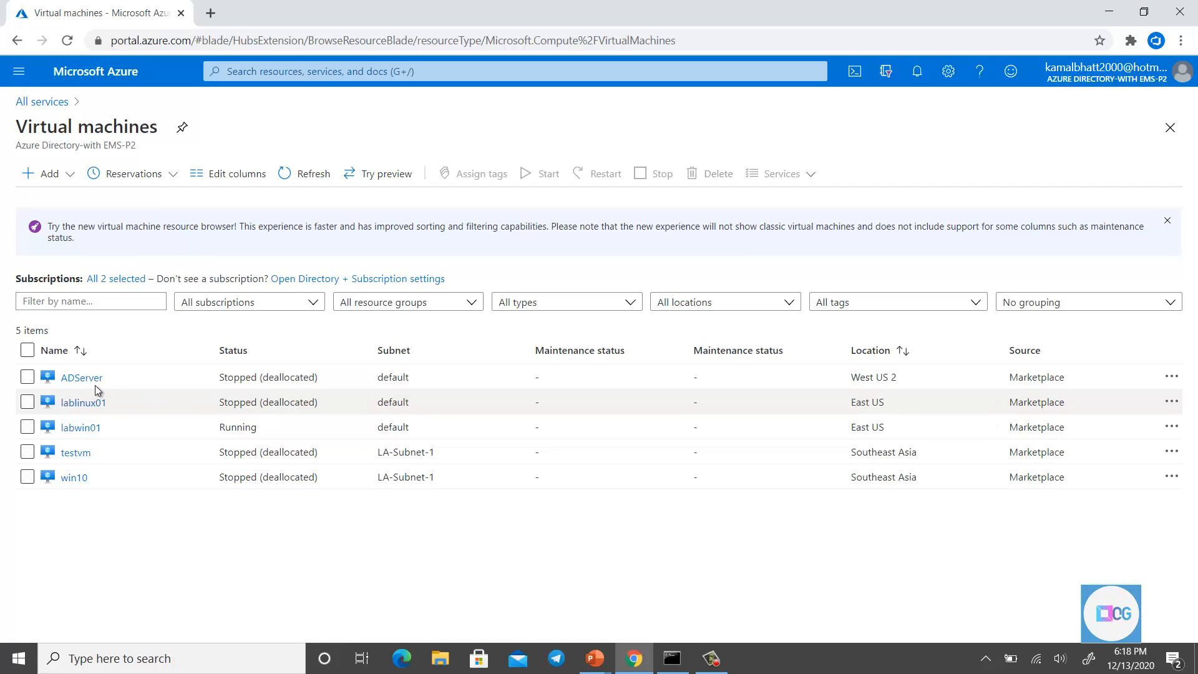
drag(117, 377, 61, 377)
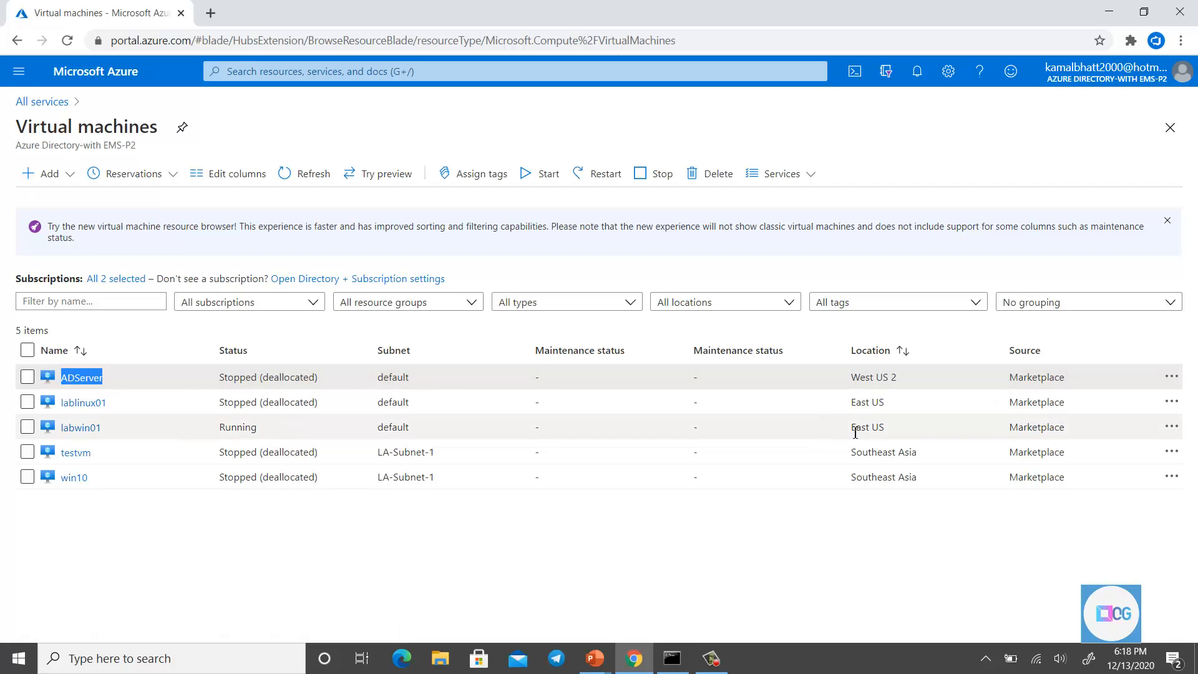
mouse_move(868, 378)
mouse_down()
mouse_move(847, 376)
mouse_move(865, 380)
mouse_up()
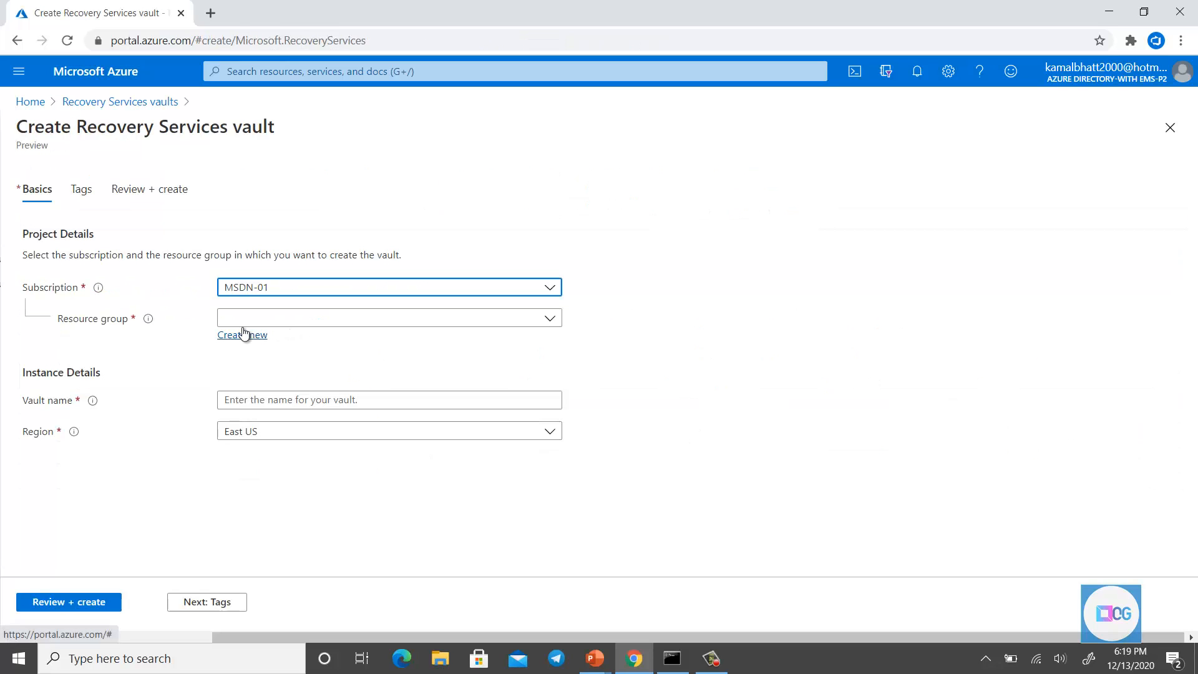
Fill in the new vault's basics with resource group AD, vault name valut-west-us and region West US 2.
click(327, 322)
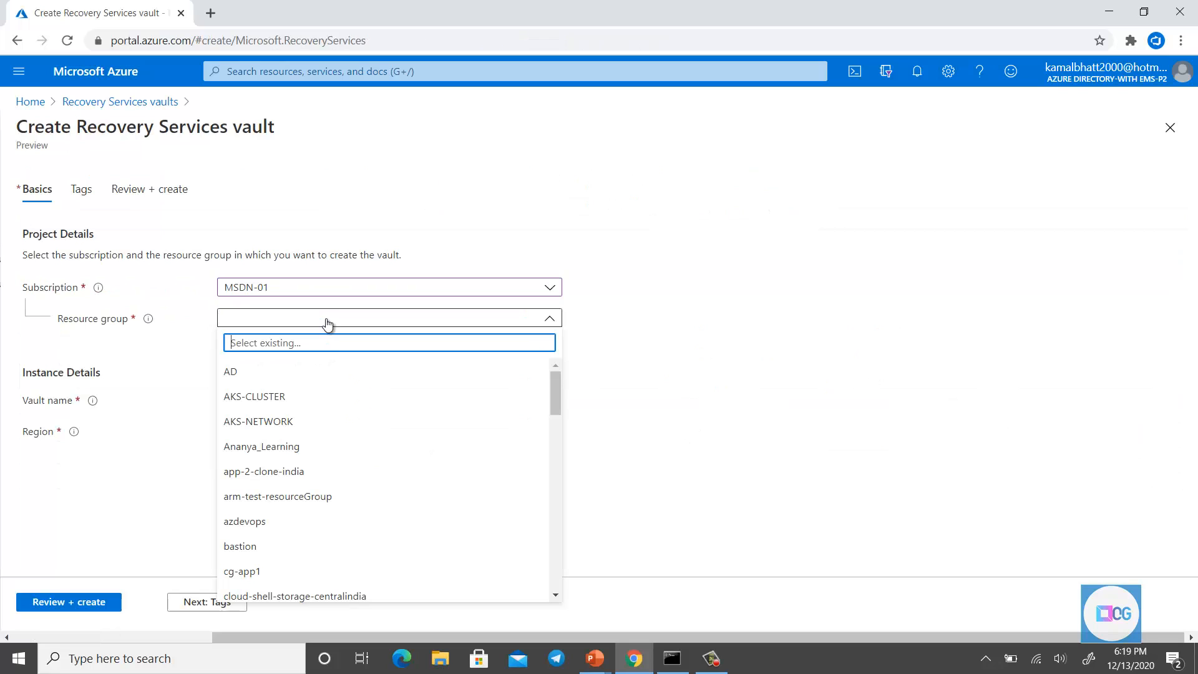
click(287, 369)
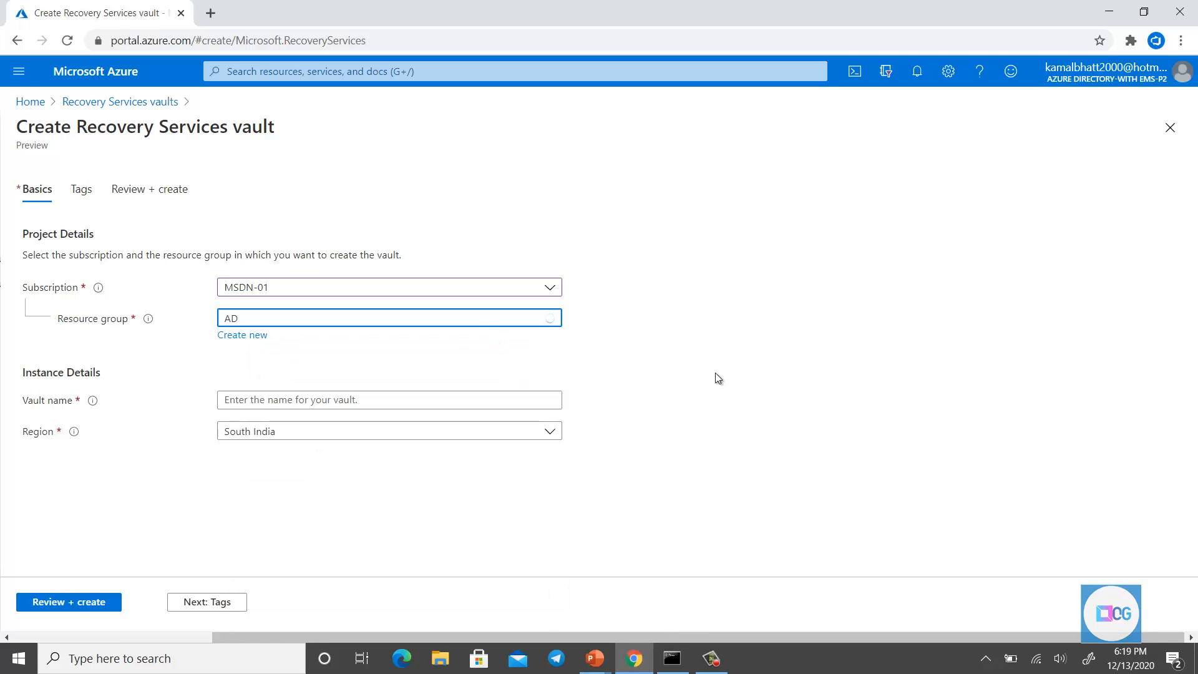
click(318, 407)
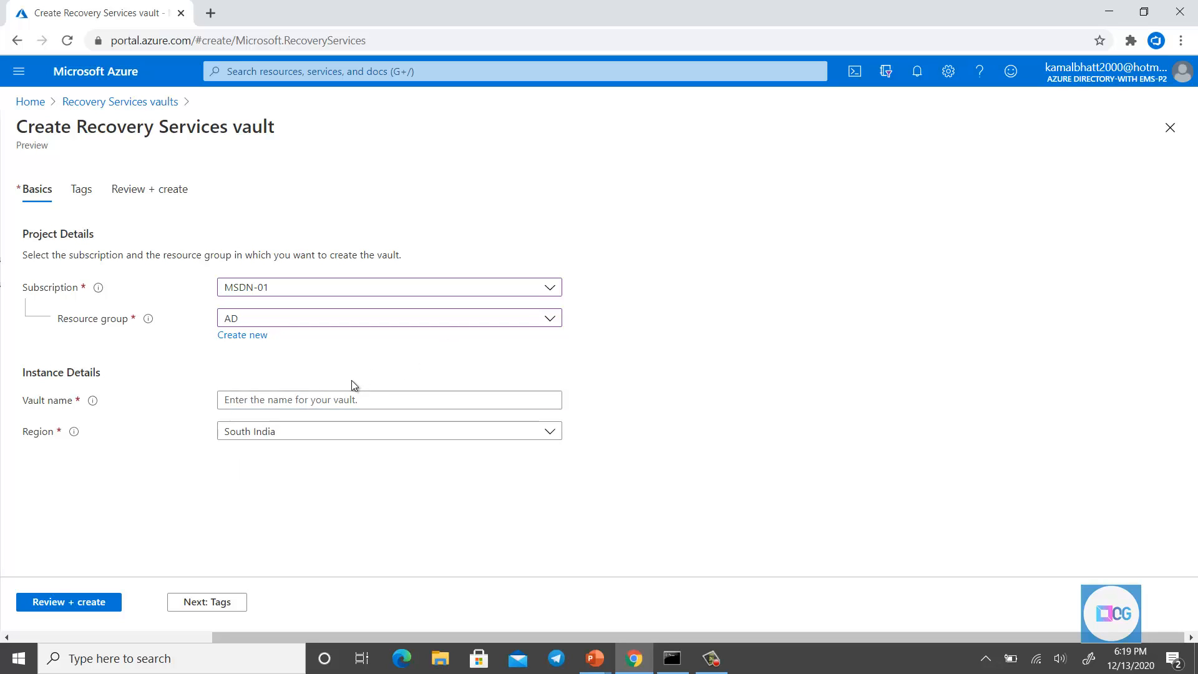
click(320, 401)
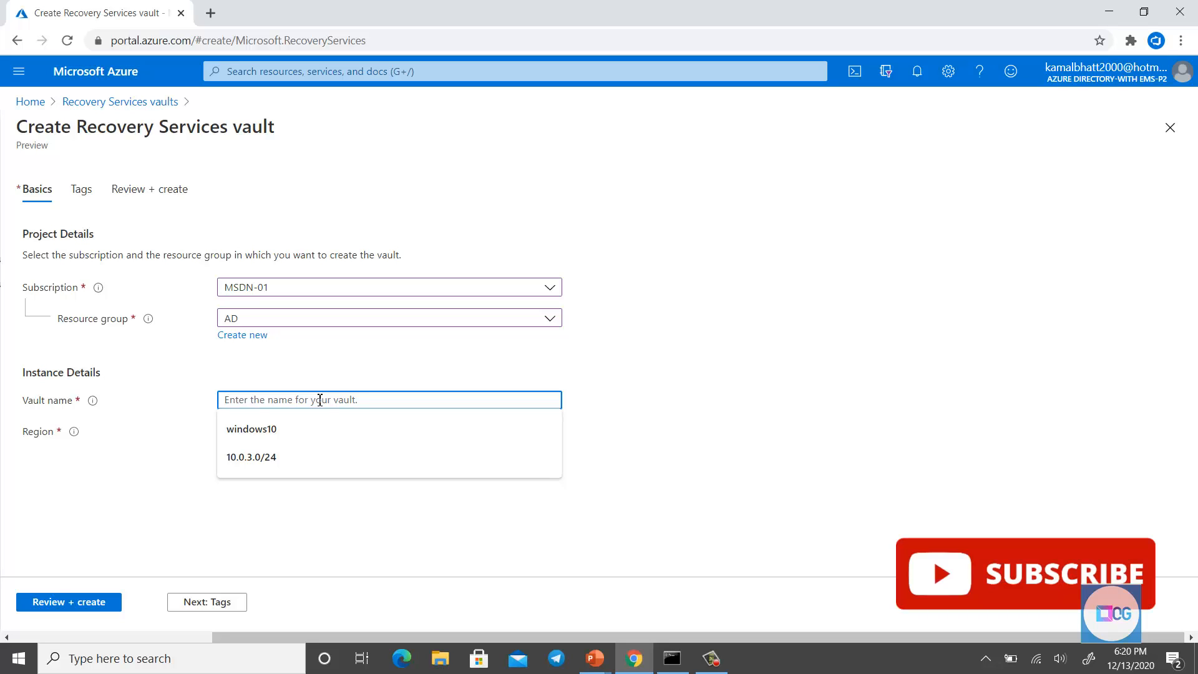
text(ra)
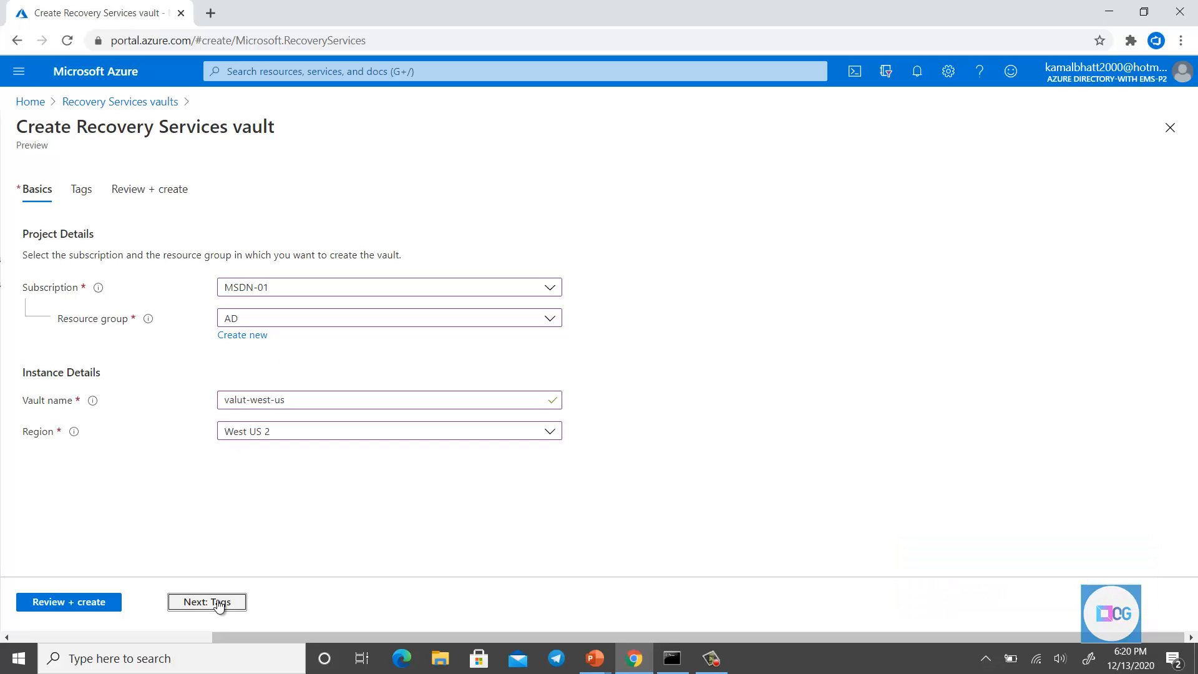
Look over the tag settings without adding tags, review the vault configuration and create the Recovery Services vault.
click(218, 603)
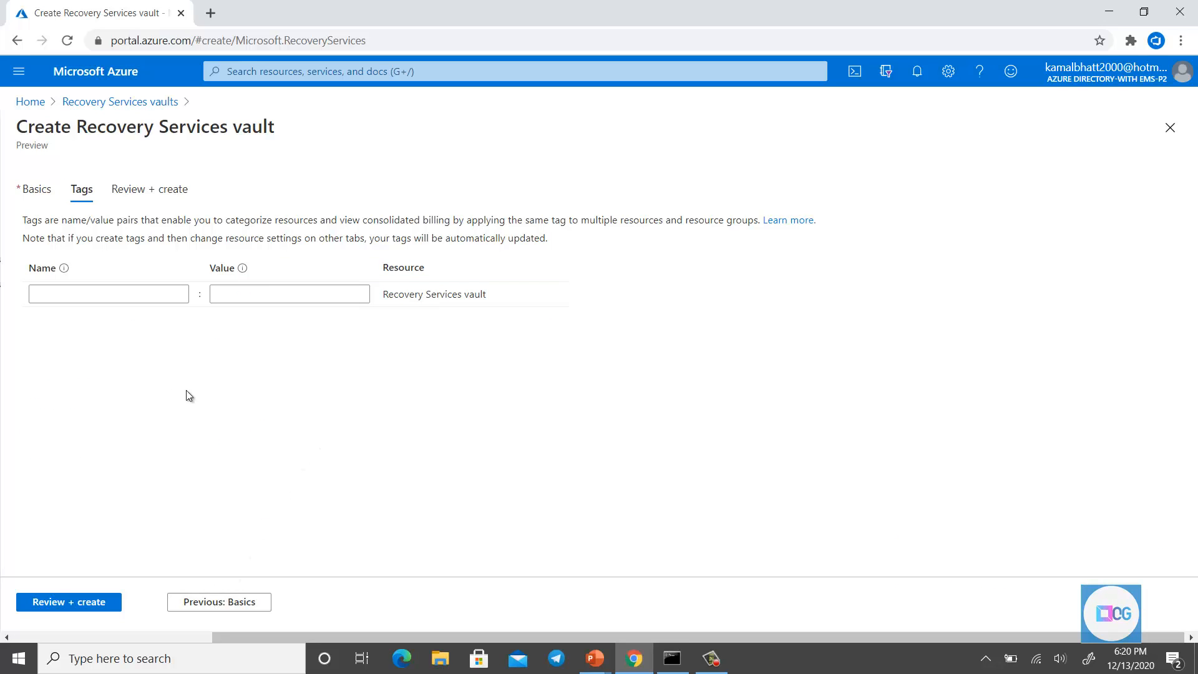
click(107, 302)
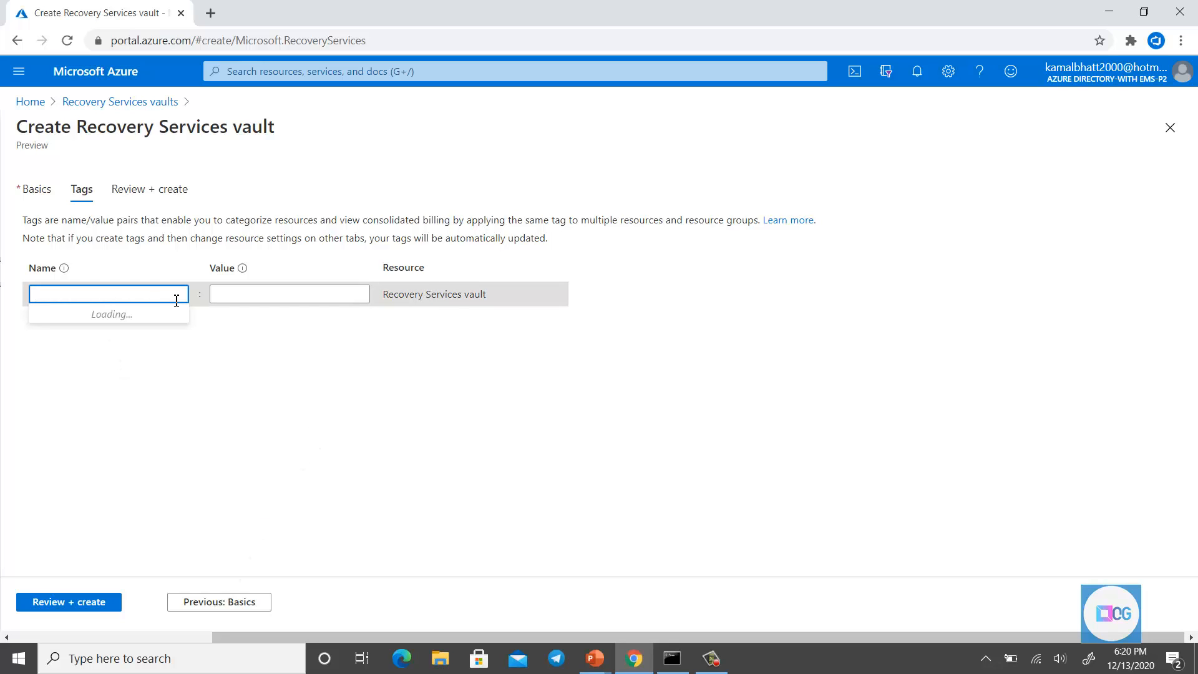
click(365, 405)
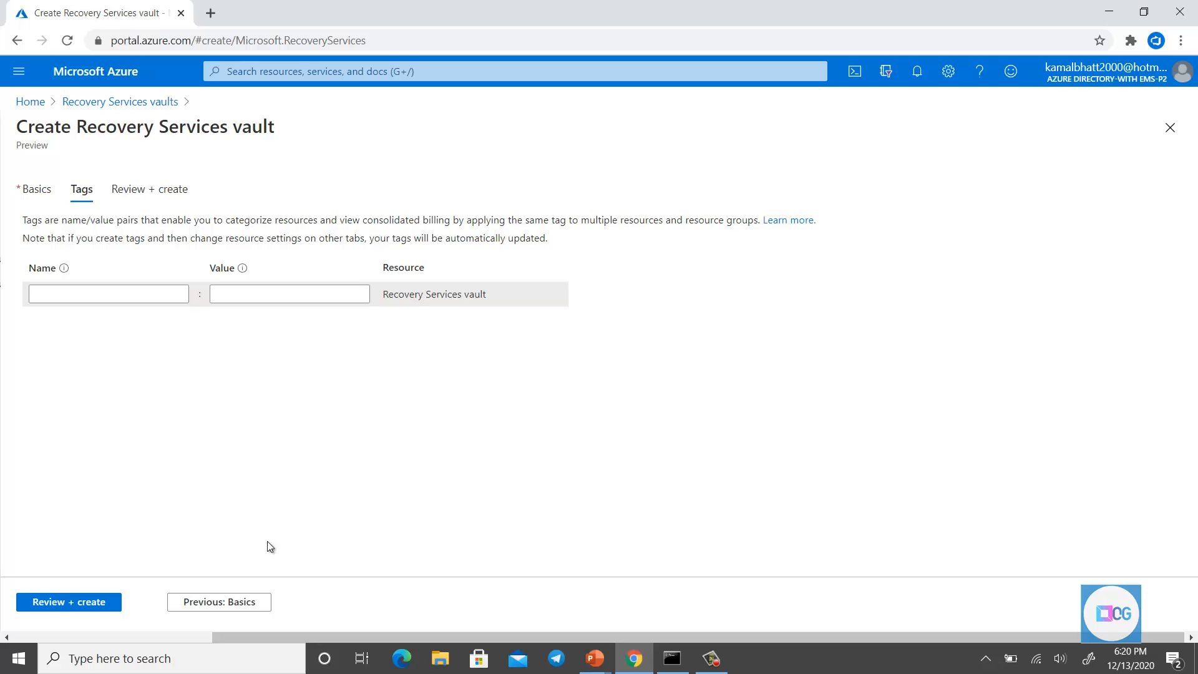
click(241, 595)
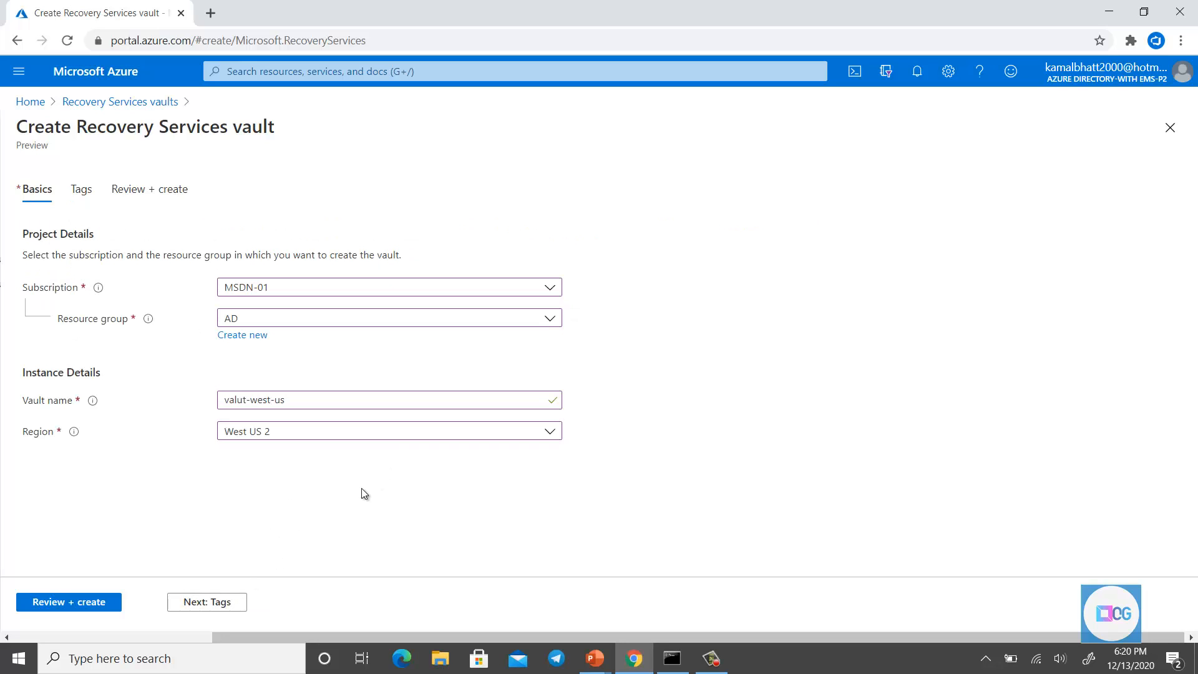
click(90, 602)
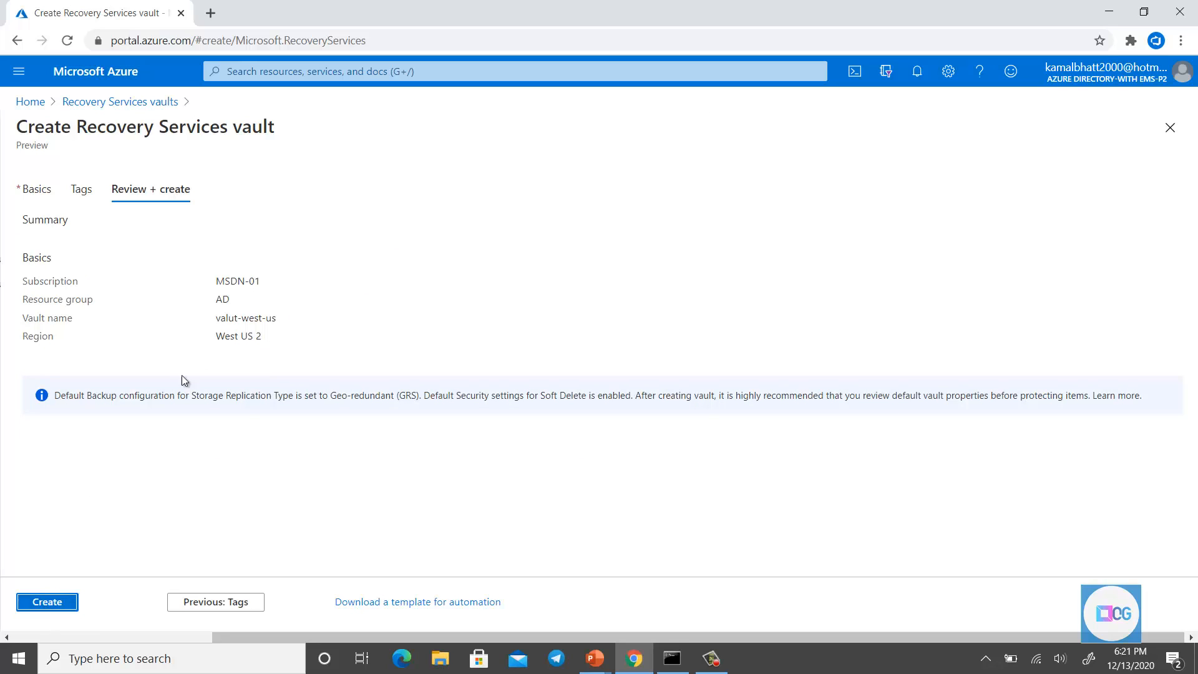
click(65, 604)
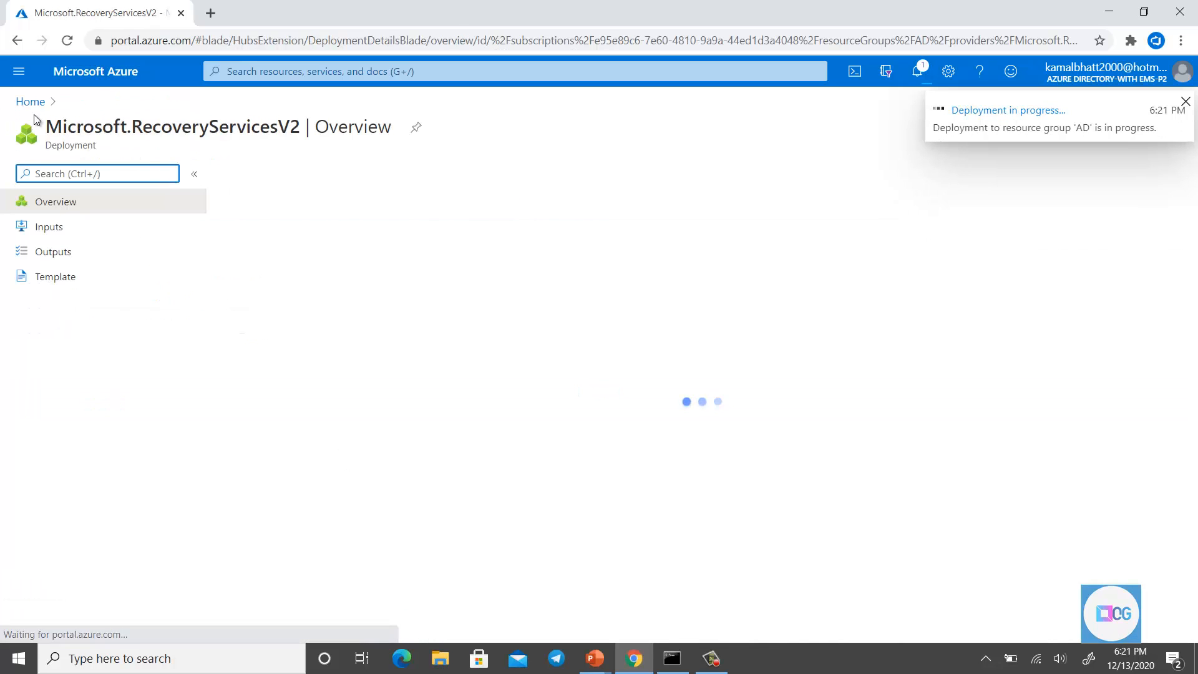
Check the deployment notification from the virtual machines list and open the newly created vault resource.
click(35, 107)
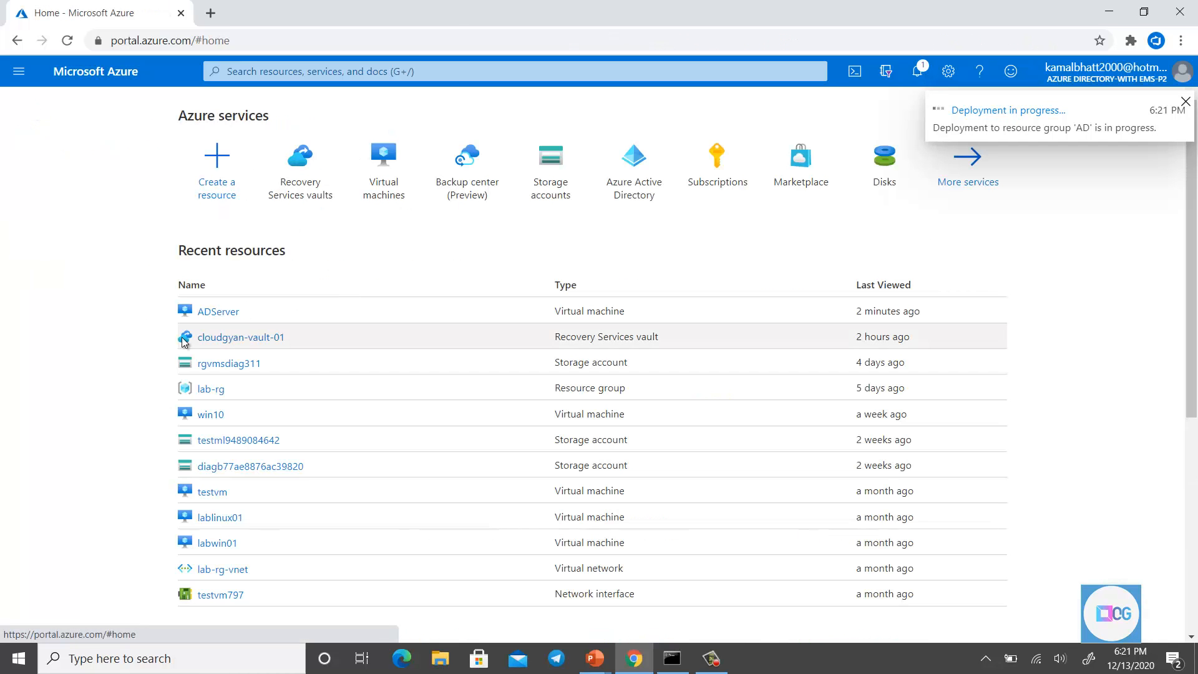
click(404, 181)
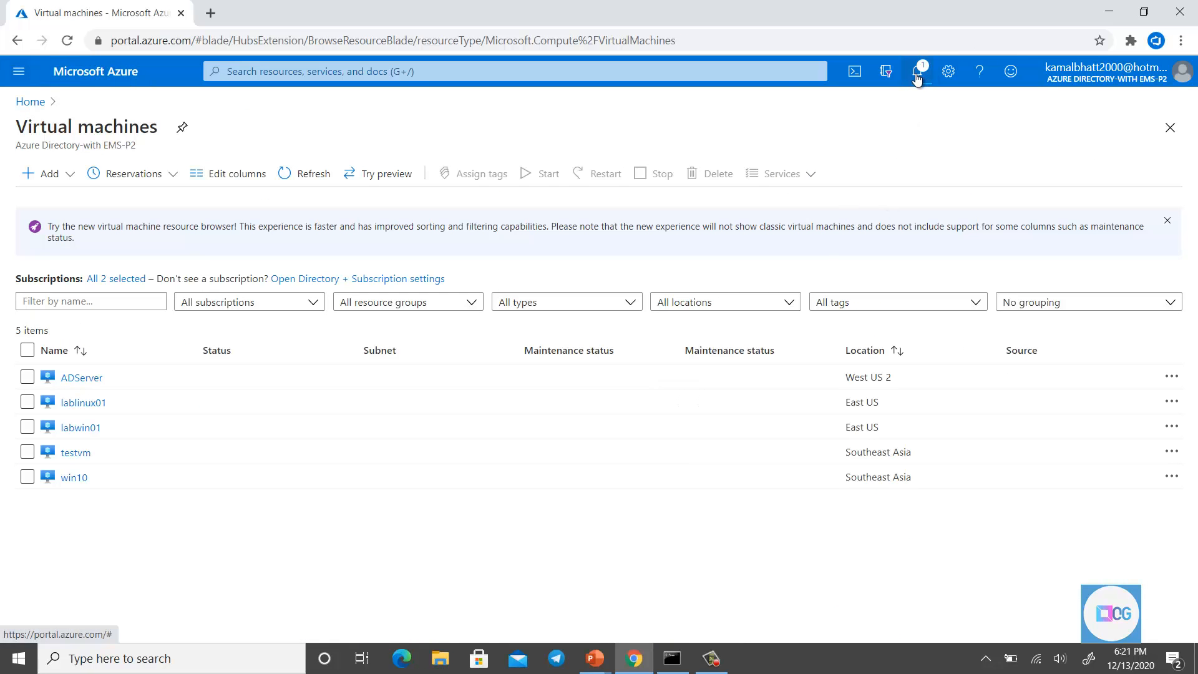
click(917, 71)
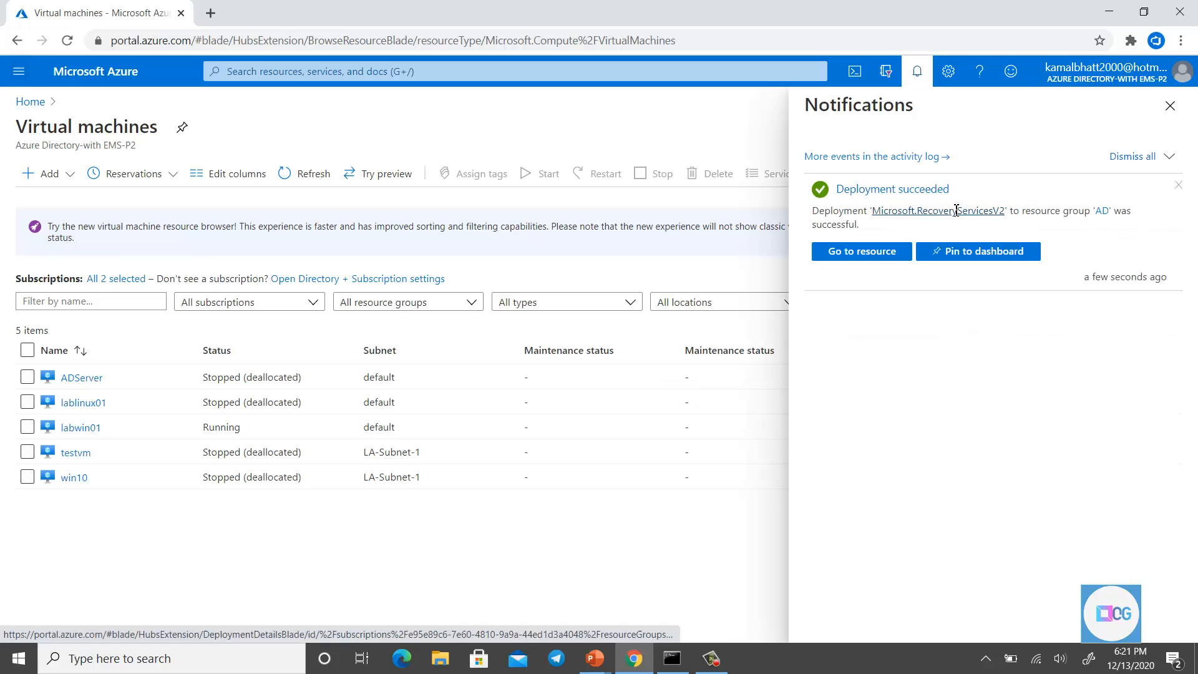
triple_click(957, 211)
click(875, 252)
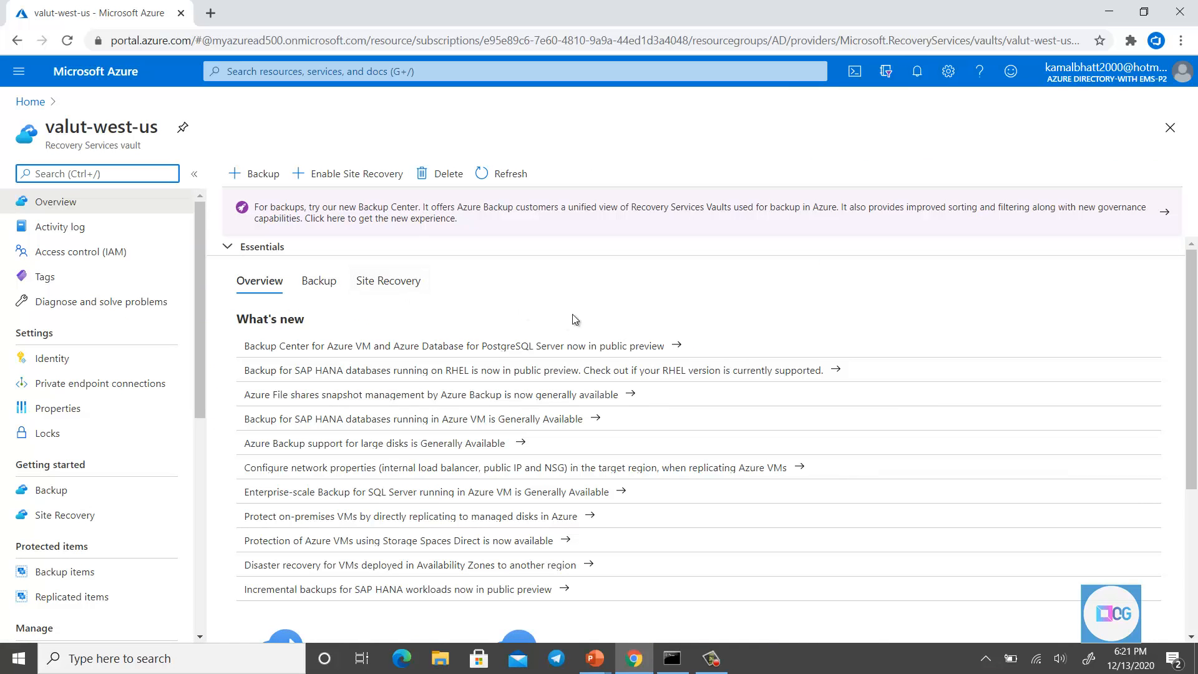
Examine the vault's available settings, the What's new list in its overview, its activity log and its Access control (IAM) page.
scroll(83, 518, down, 3)
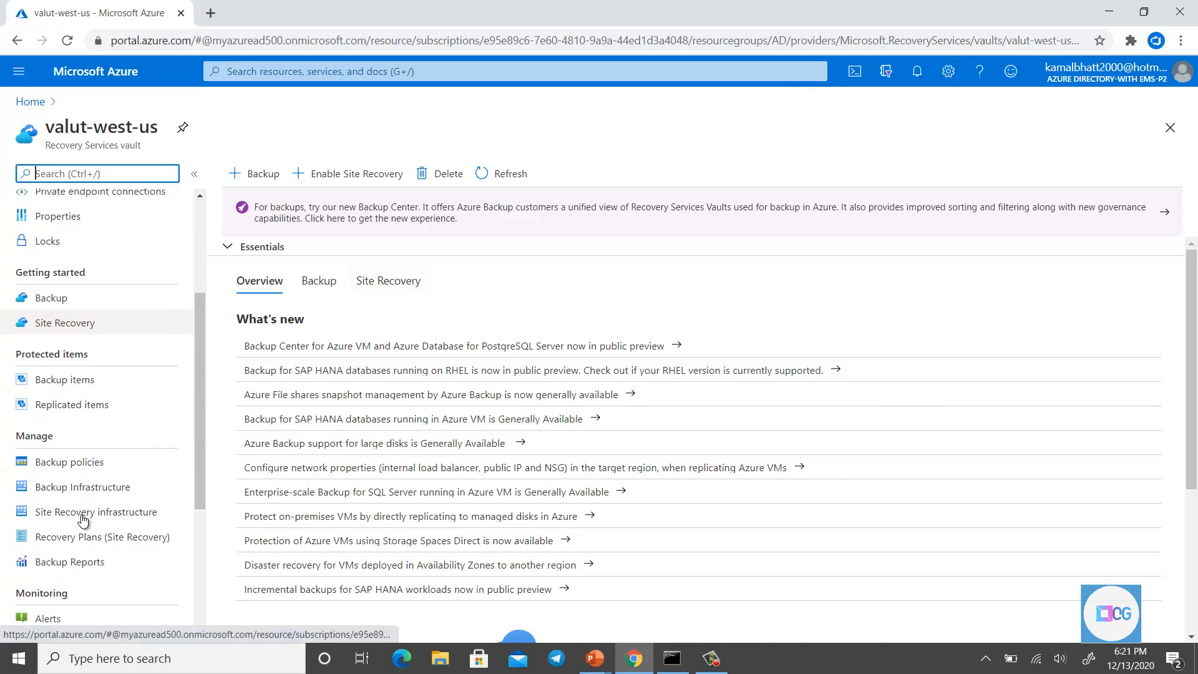
scroll(96, 463, up, 3)
click(620, 117)
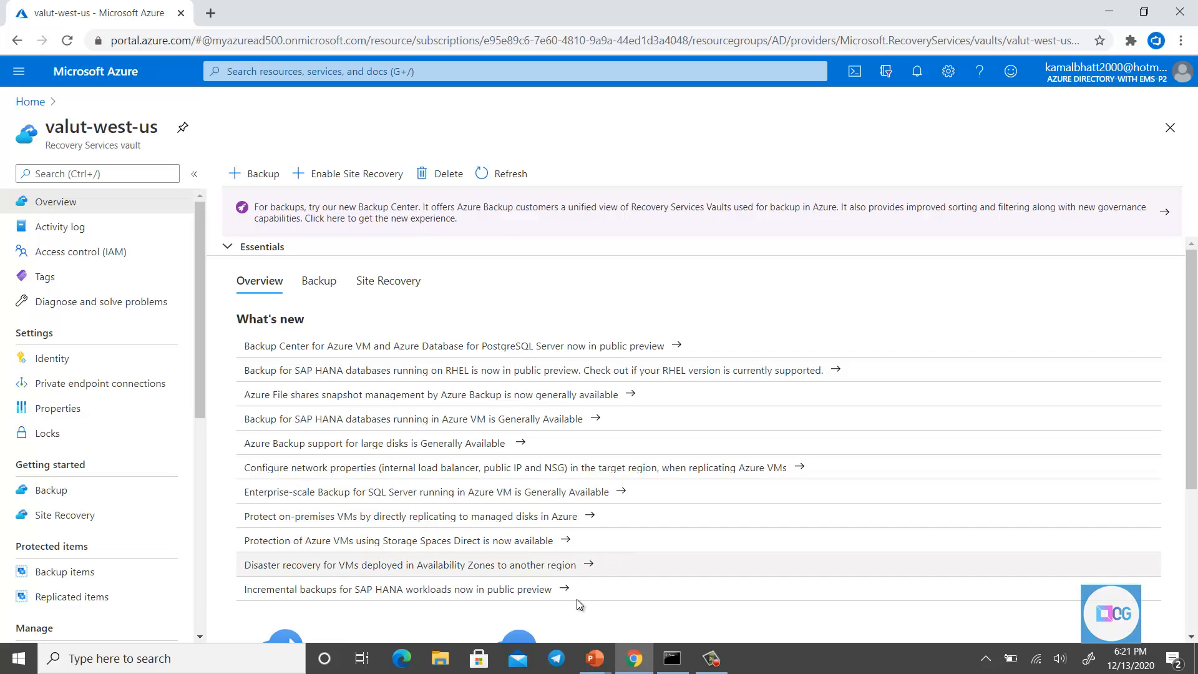
drag(583, 600, 238, 336)
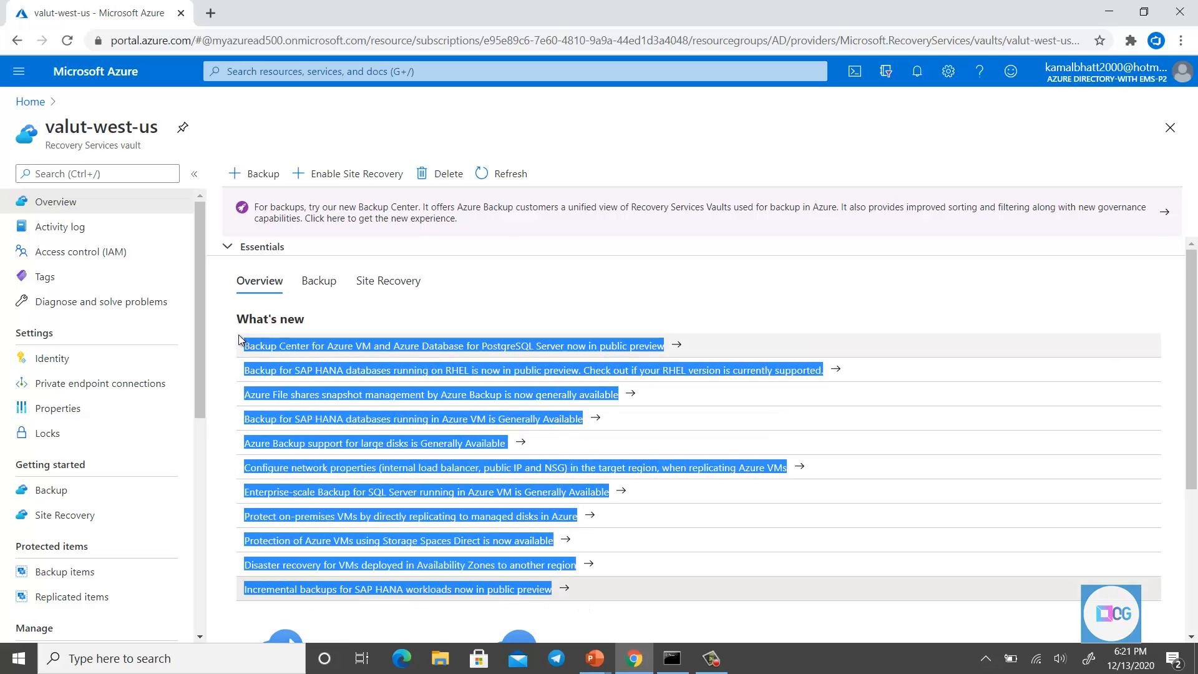
click(235, 327)
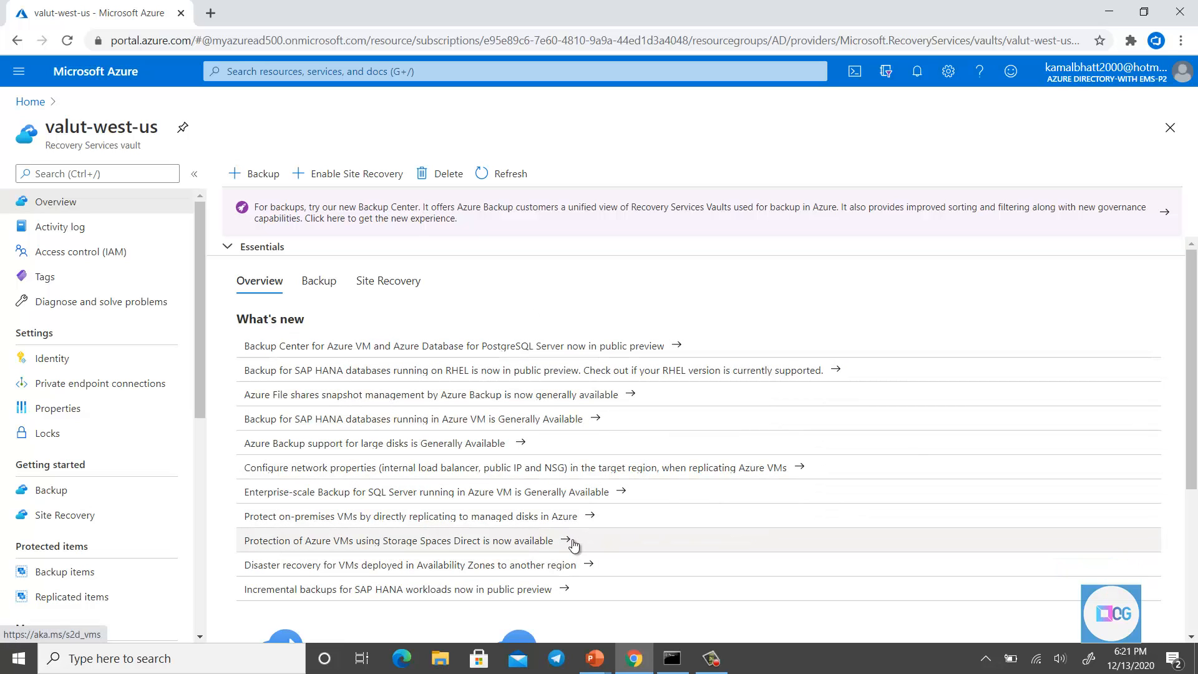
click(89, 222)
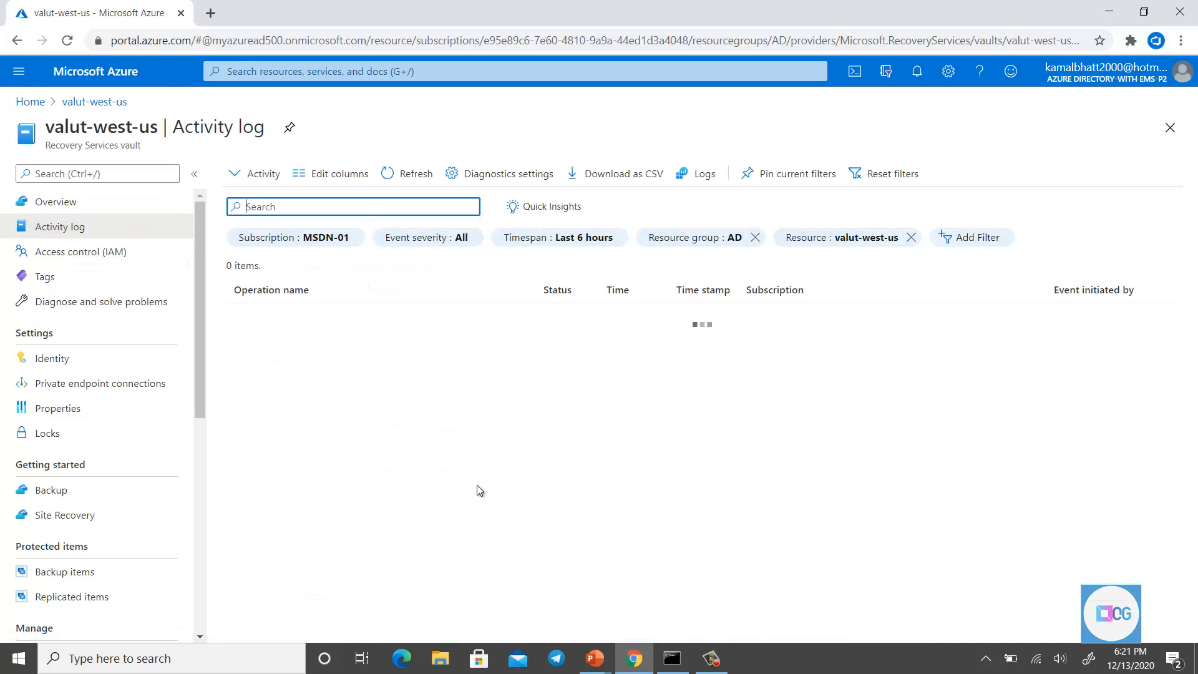
click(143, 264)
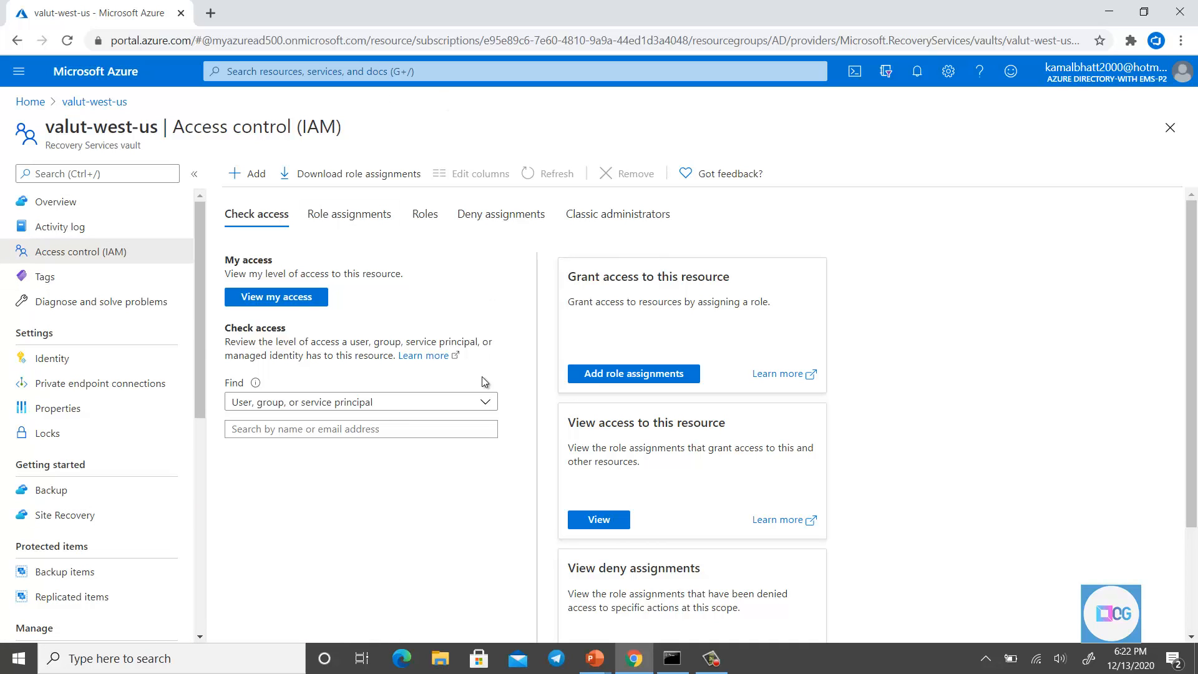
Look through the vault's settings and open its Backup page under Getting started.
drag(198, 398, 205, 353)
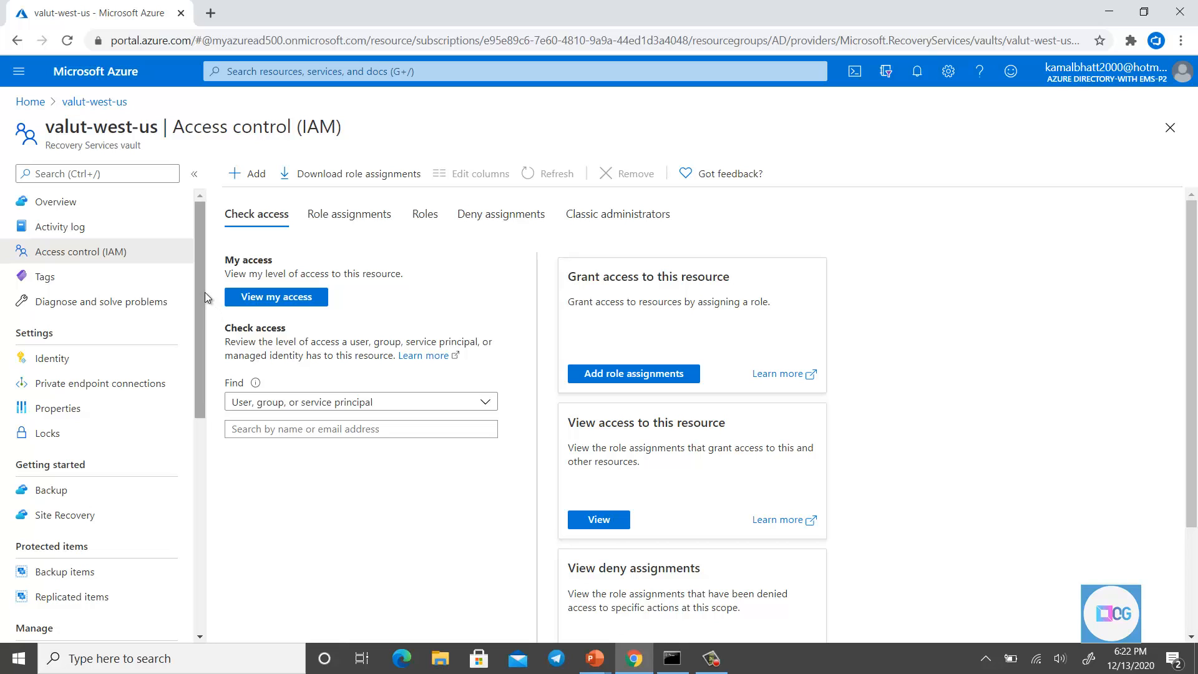
drag(201, 340, 200, 311)
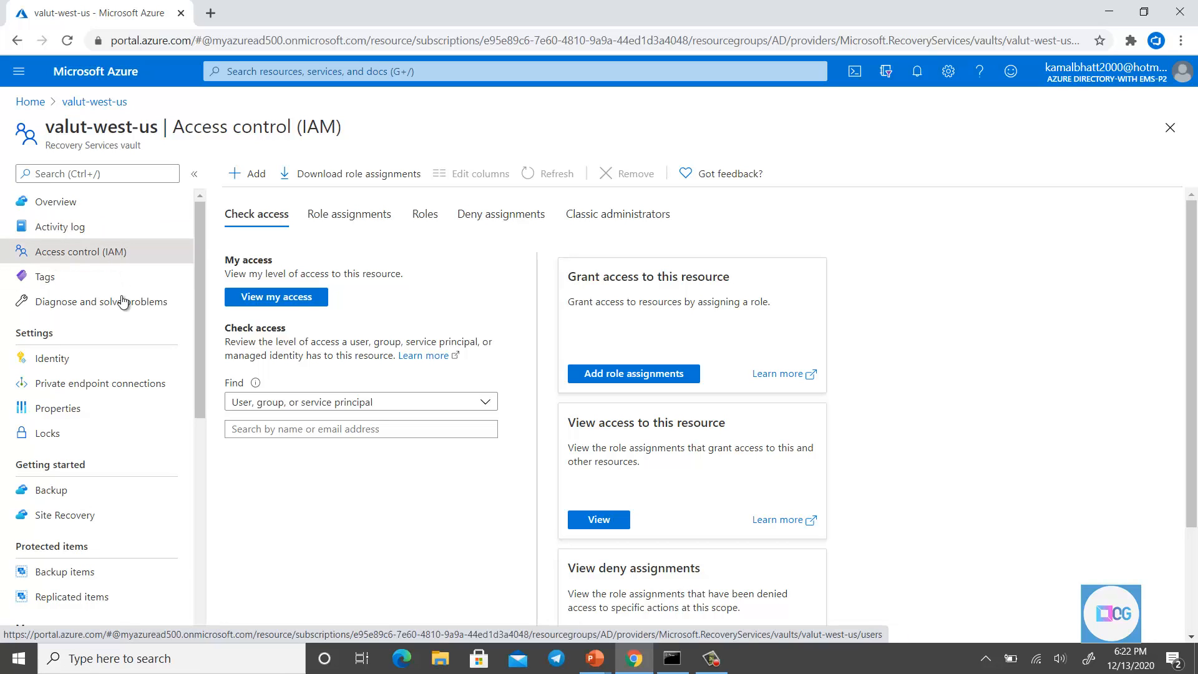
scroll(155, 383, down, 2)
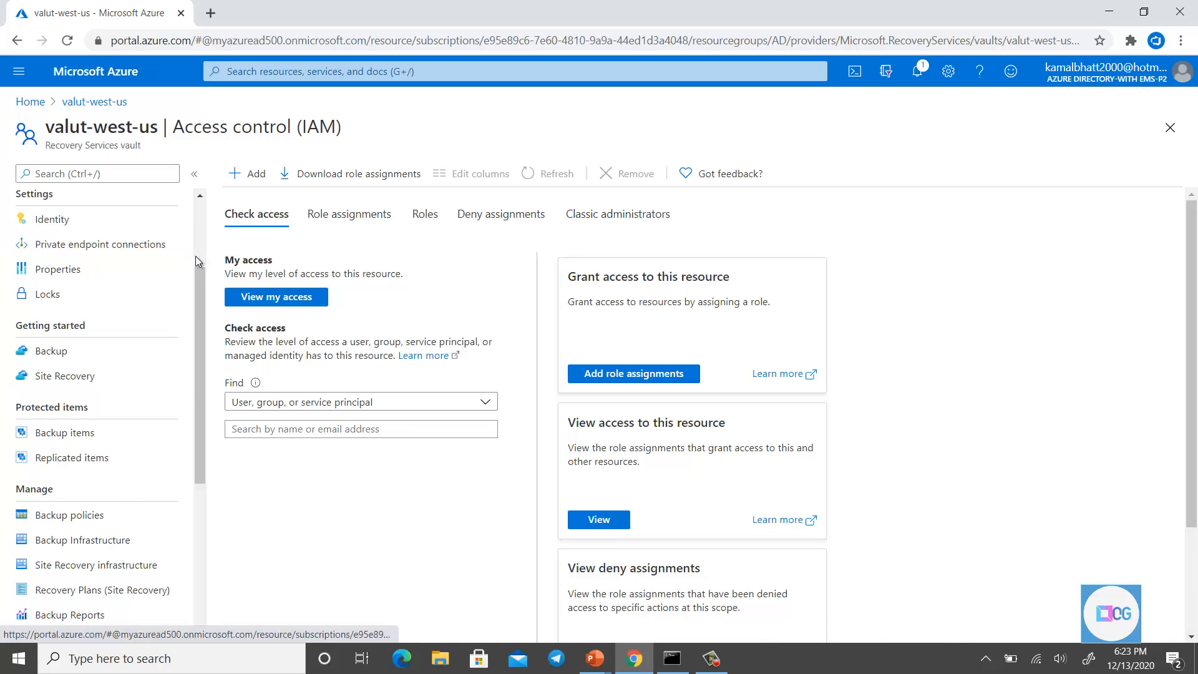
scroll(198, 299, down, 1)
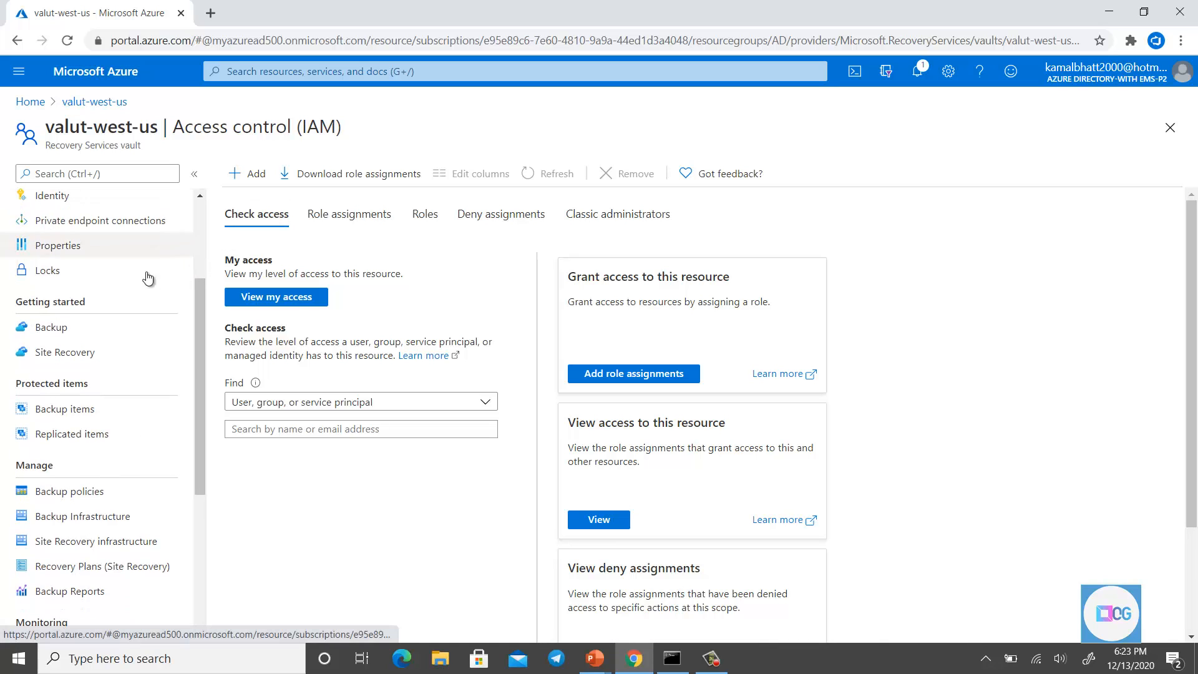
click(143, 327)
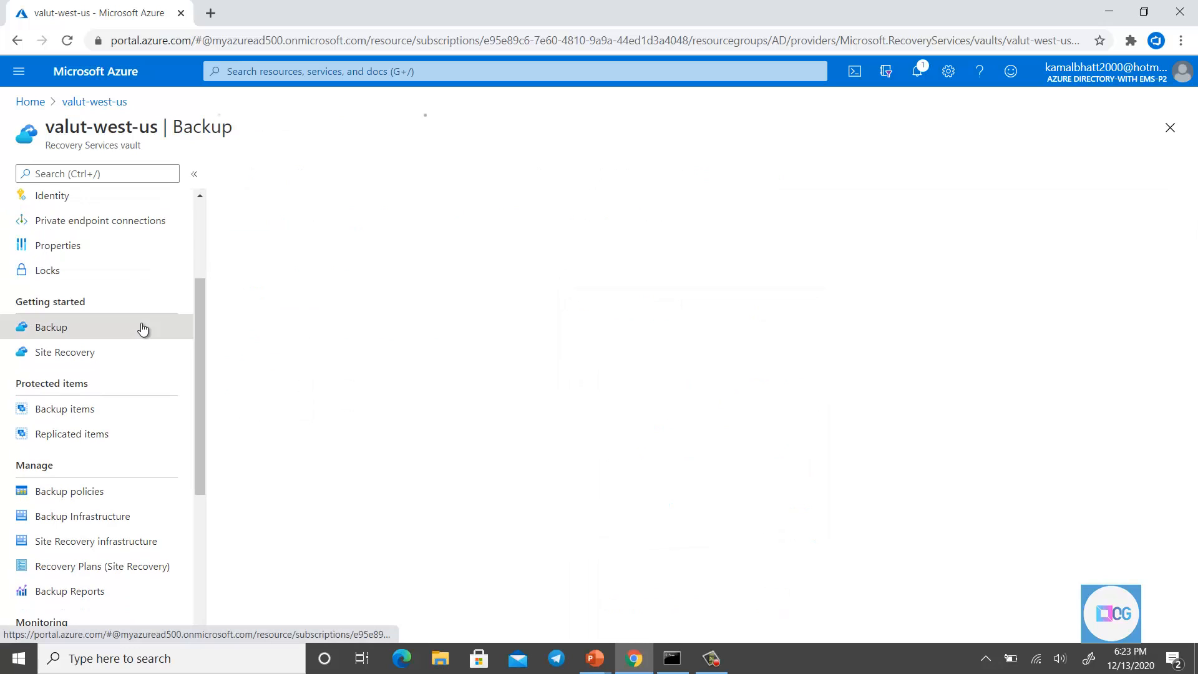
drag(197, 328, 205, 361)
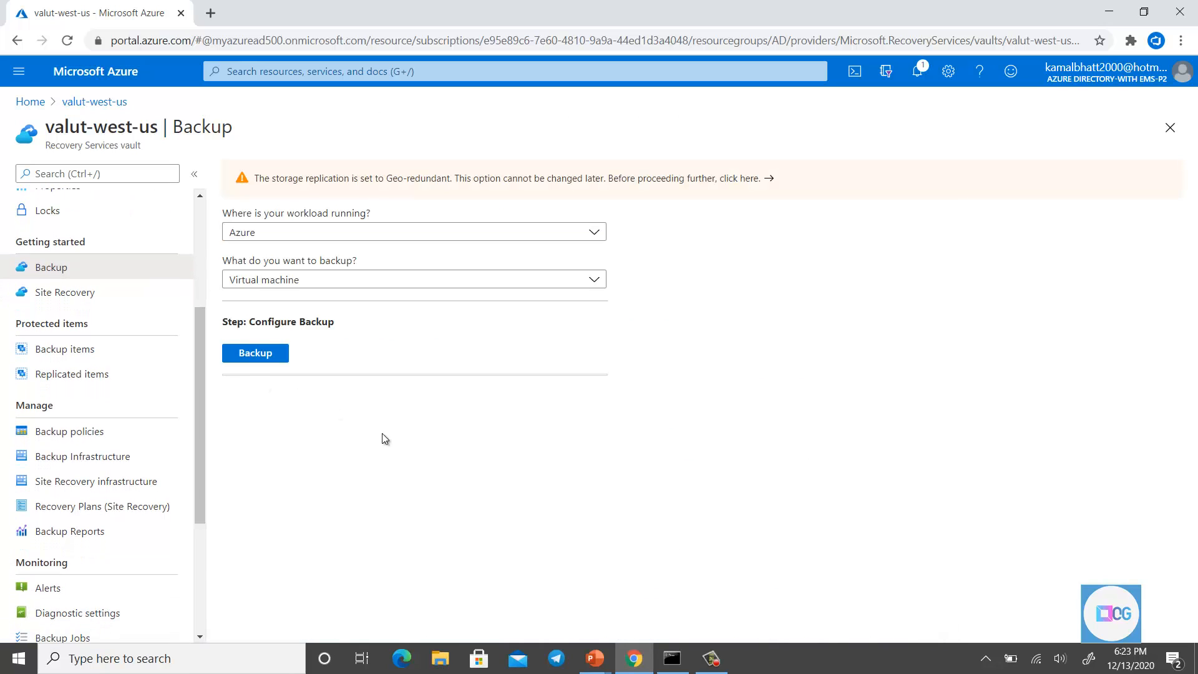
scroll(86, 274, up, 2)
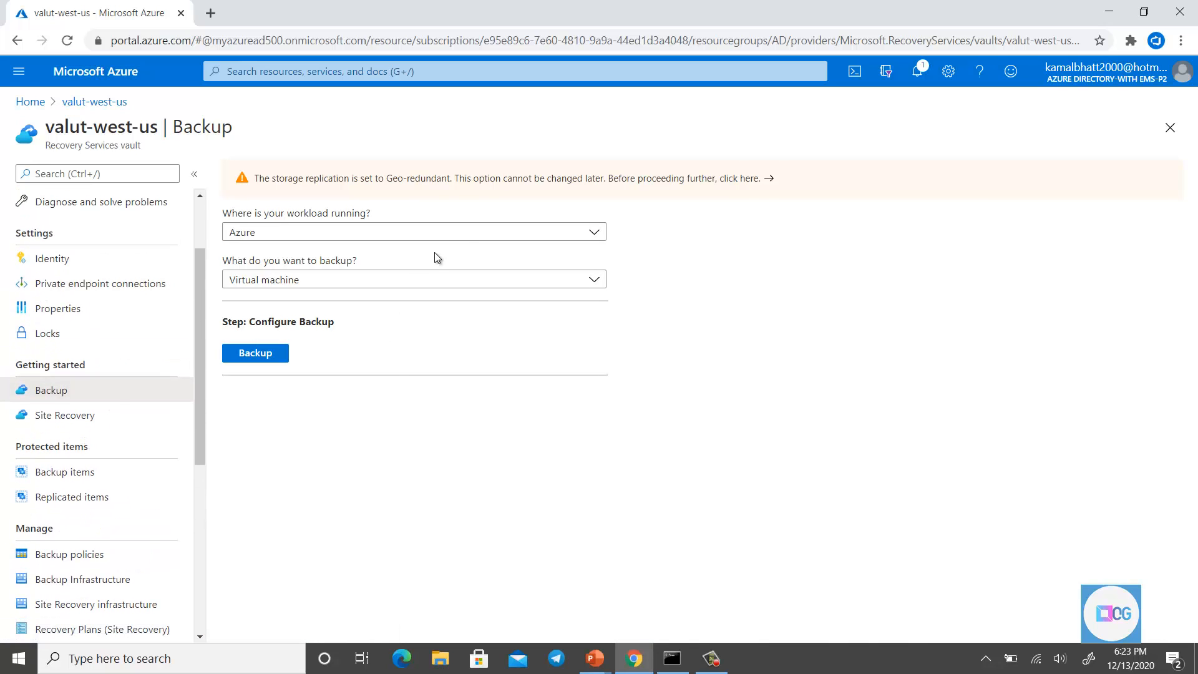
Try Azure Stack as the location where the workload is running and set it back to Azure.
click(466, 236)
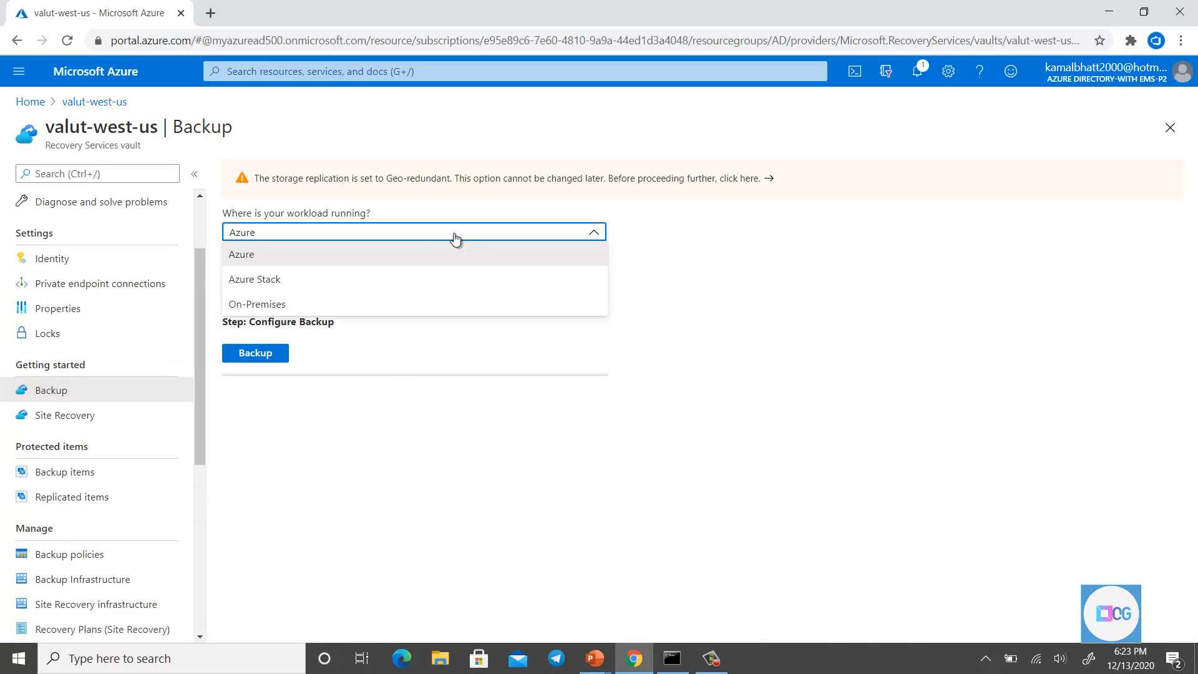
click(316, 279)
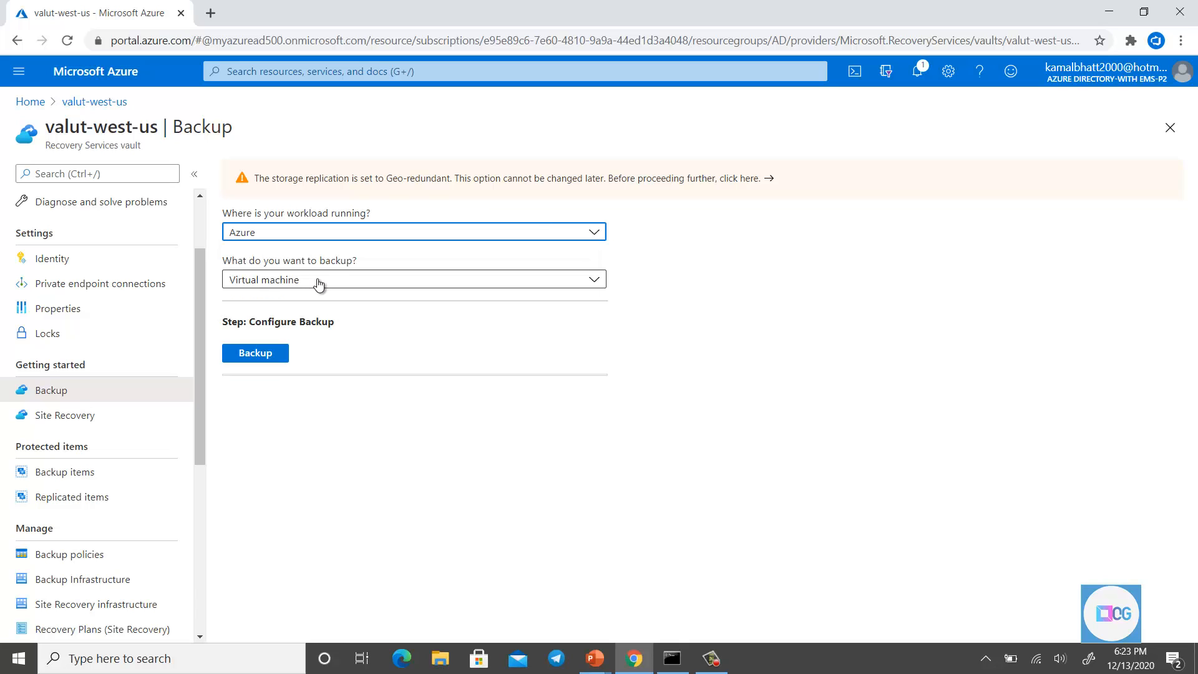
click(396, 232)
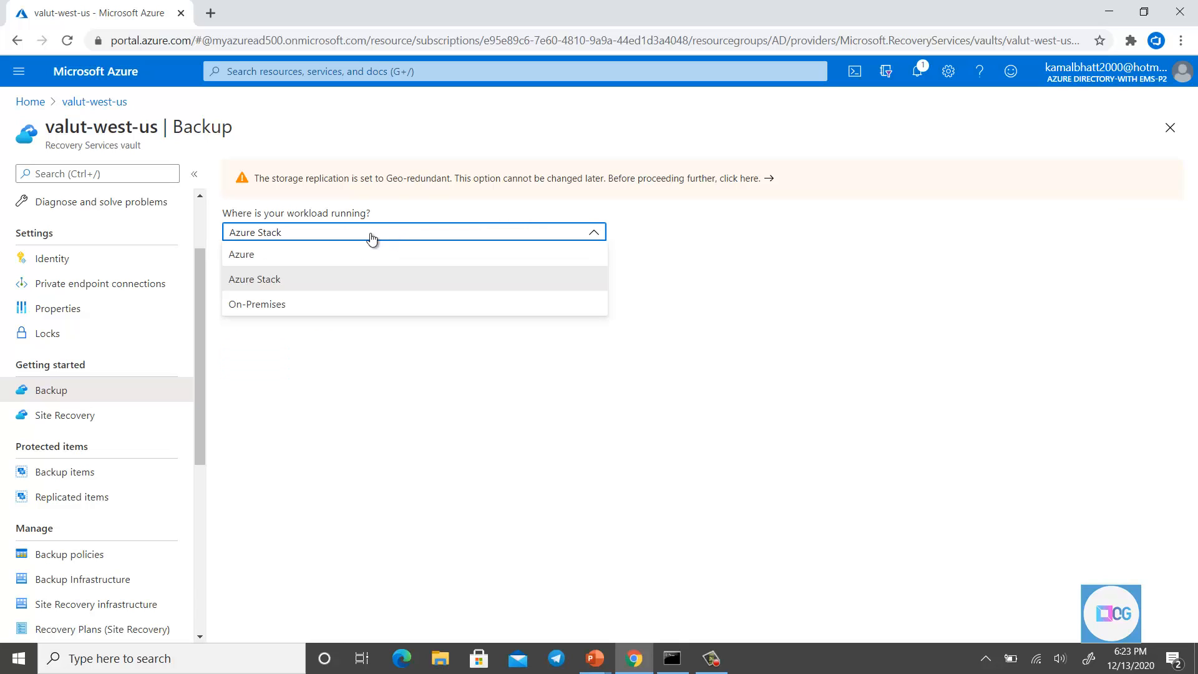
click(294, 254)
click(317, 237)
click(314, 255)
click(337, 234)
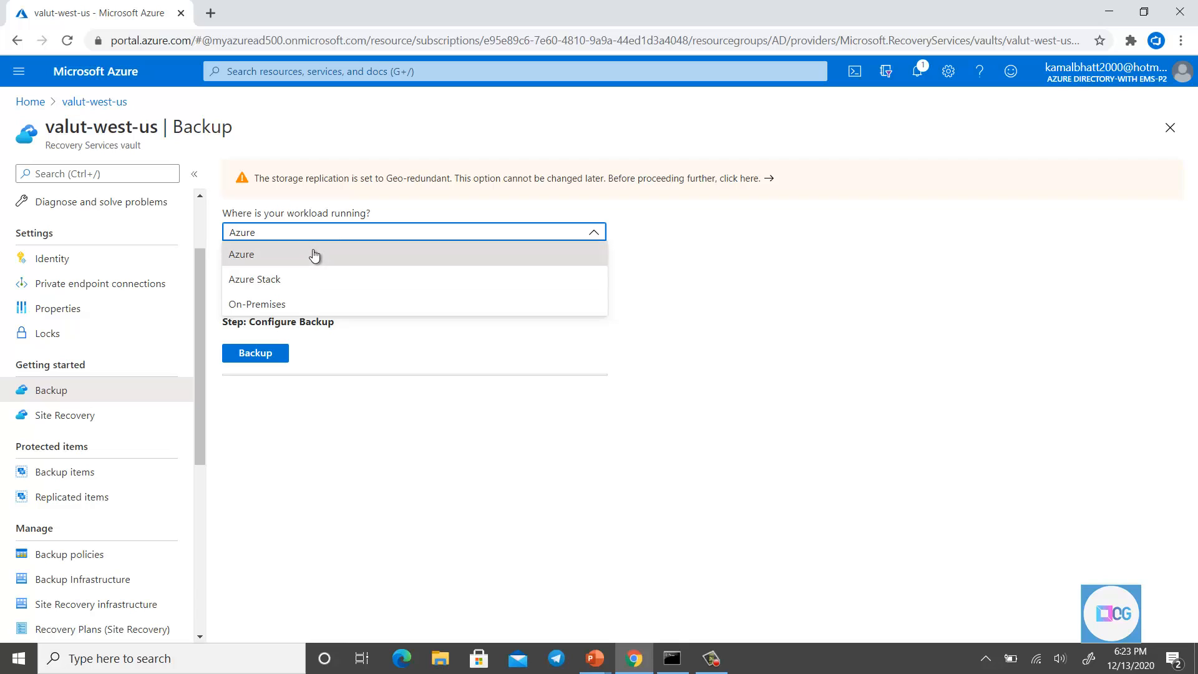
click(313, 253)
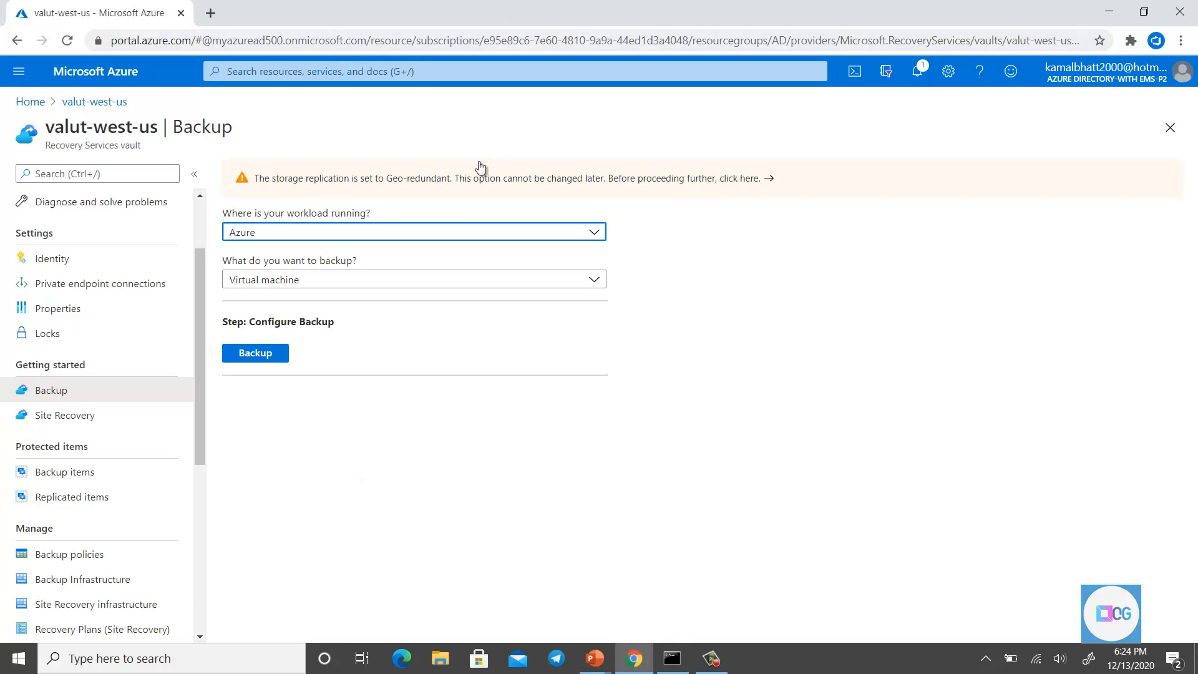
Review the workload location choices again, switch briefly to Azure Stack and restore Azure.
click(334, 230)
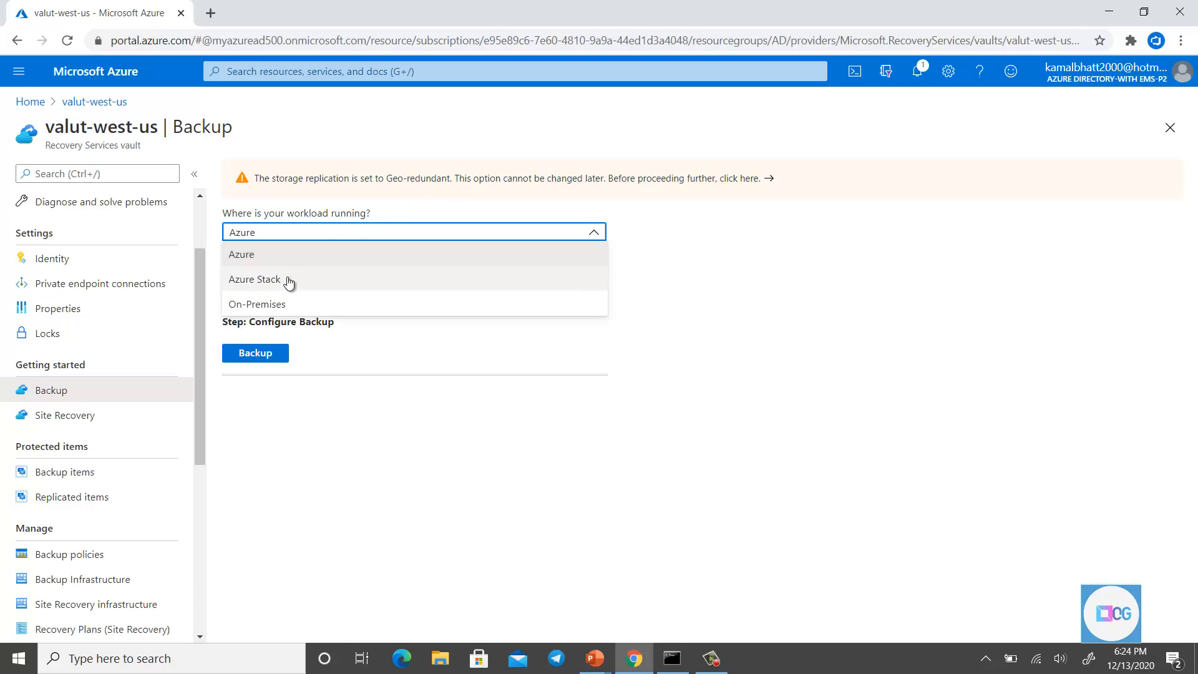
click(399, 226)
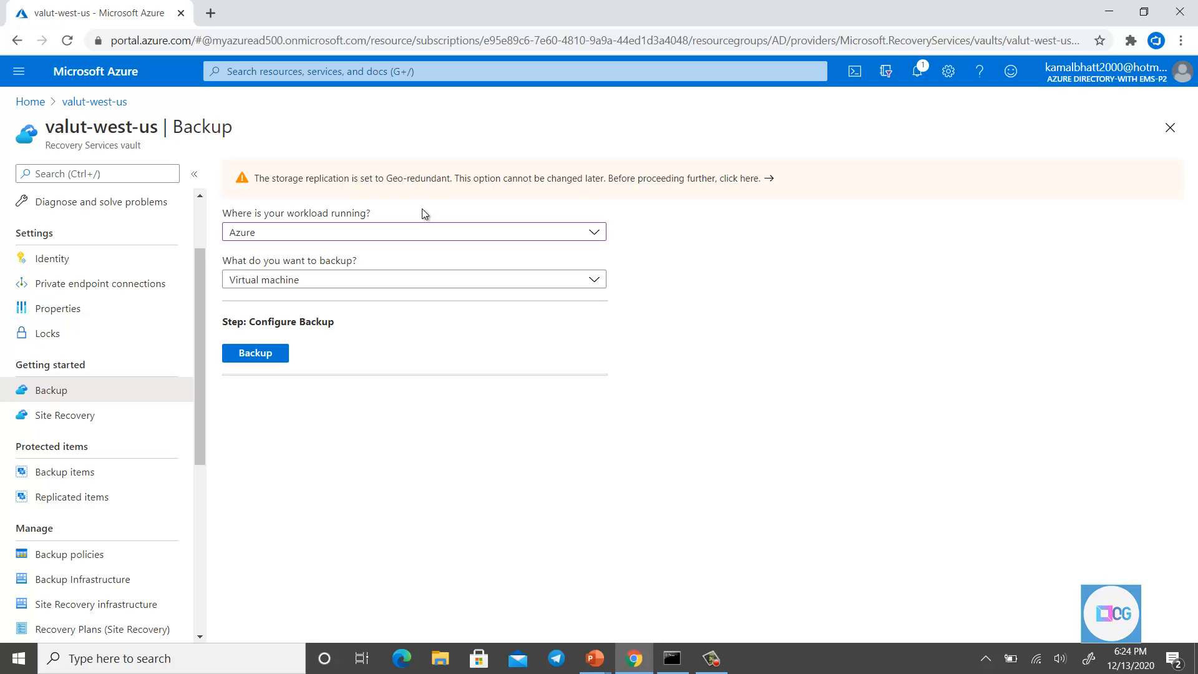
click(354, 236)
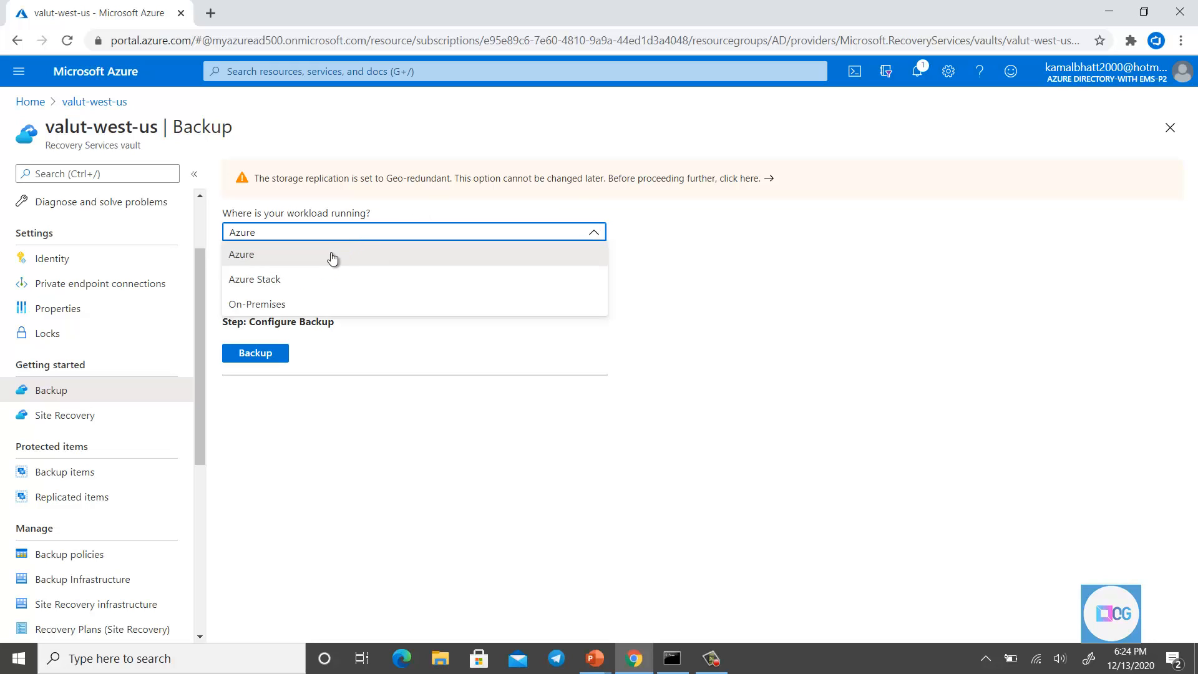
click(309, 280)
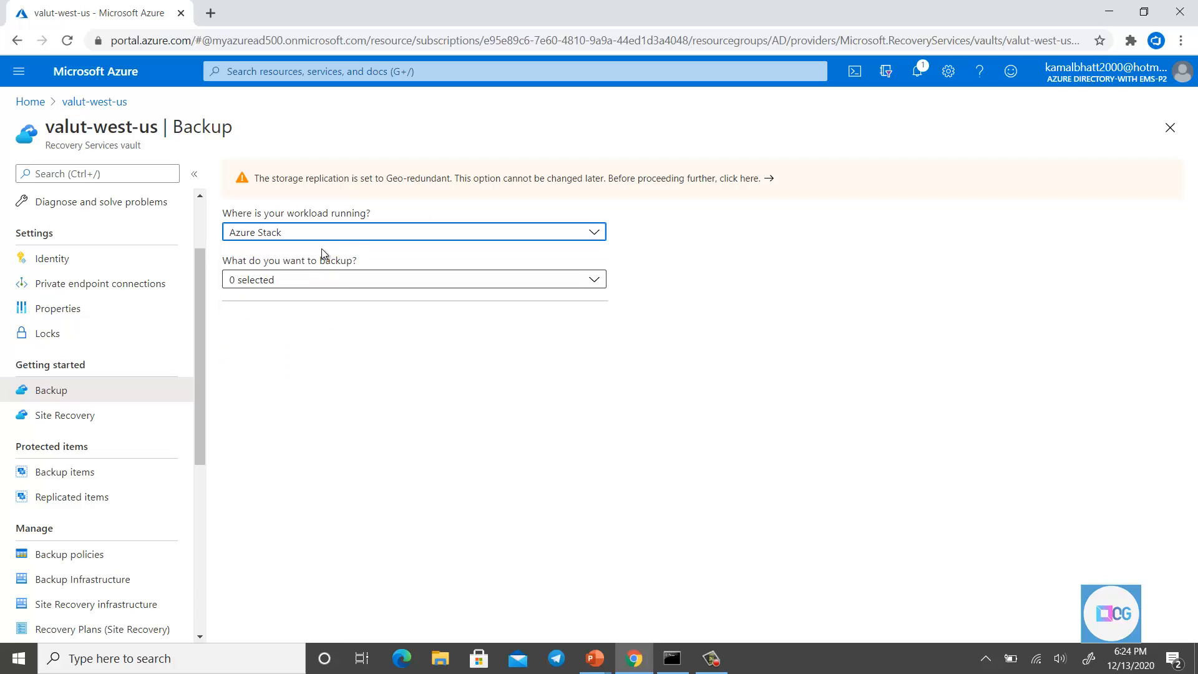
click(355, 235)
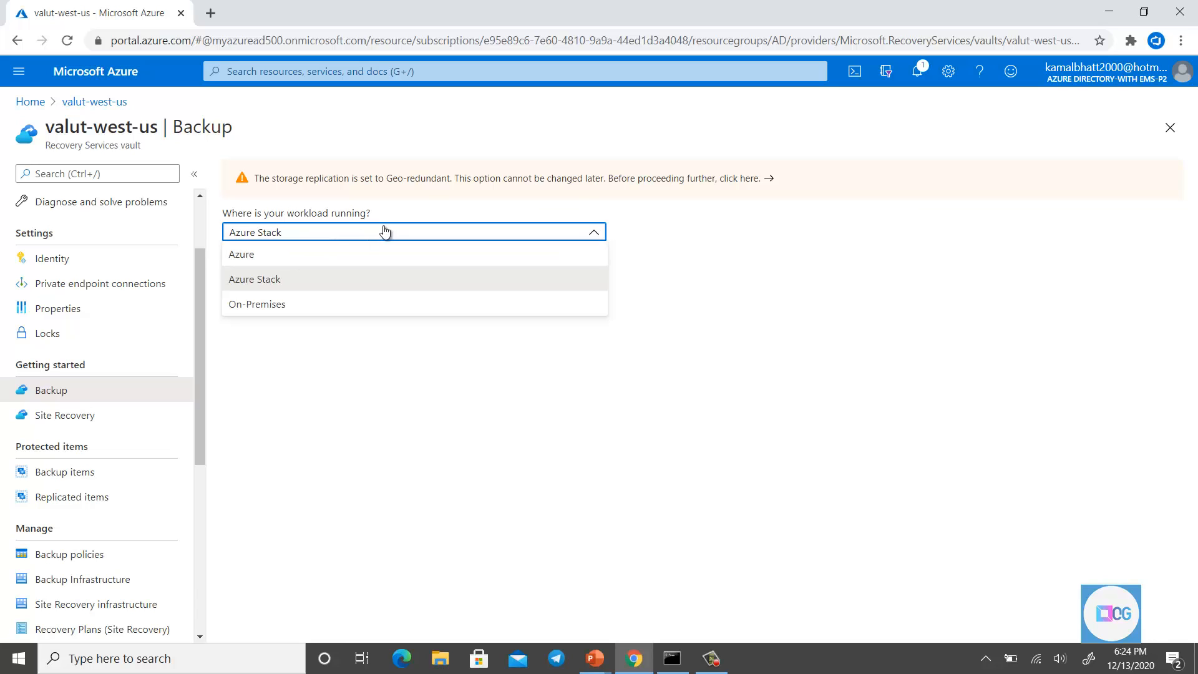
click(282, 249)
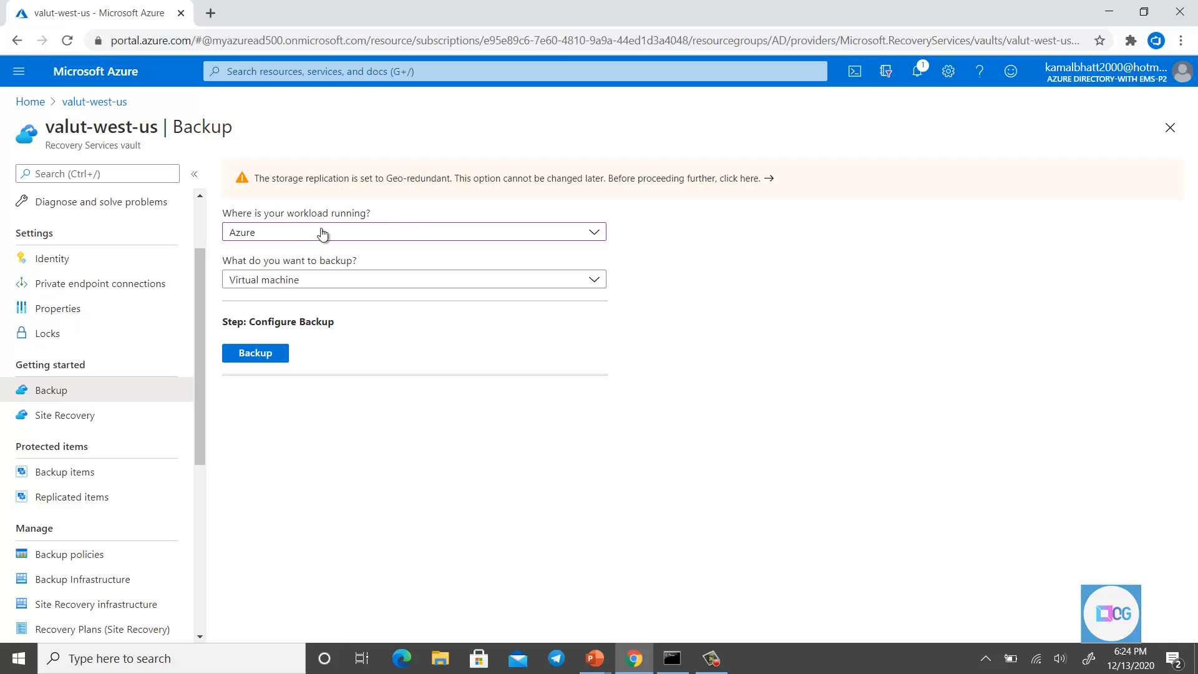
Switch the workload location to On-Premises and look over its backup types without selecting one.
click(396, 236)
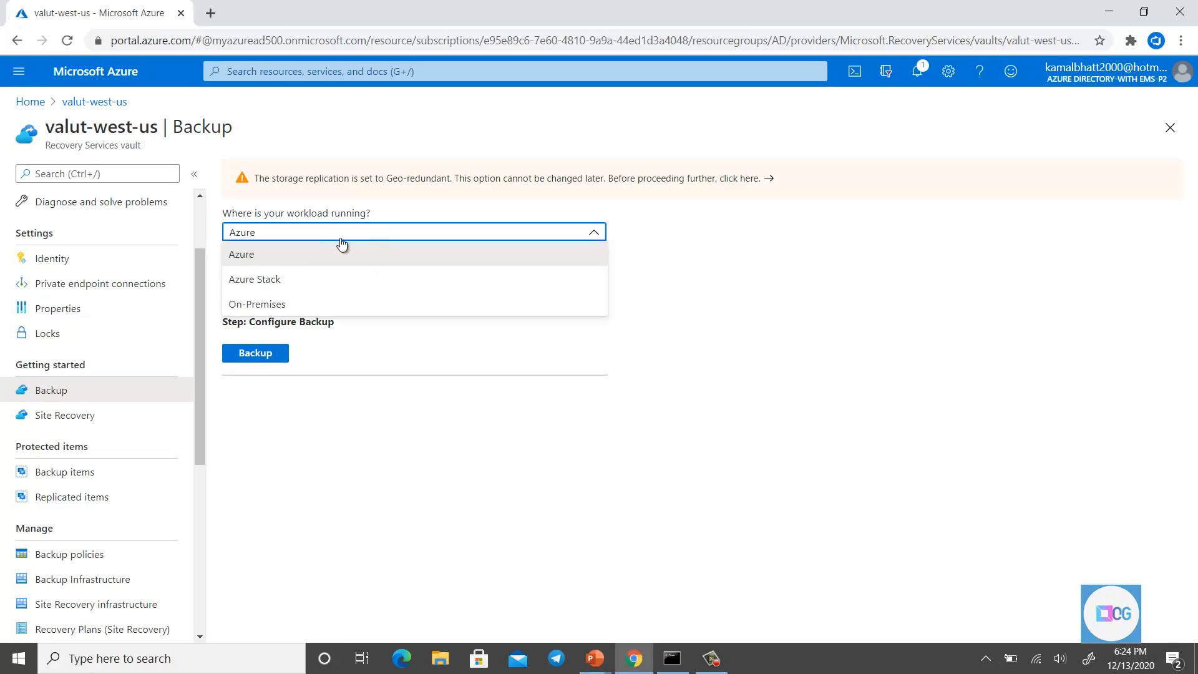
click(267, 308)
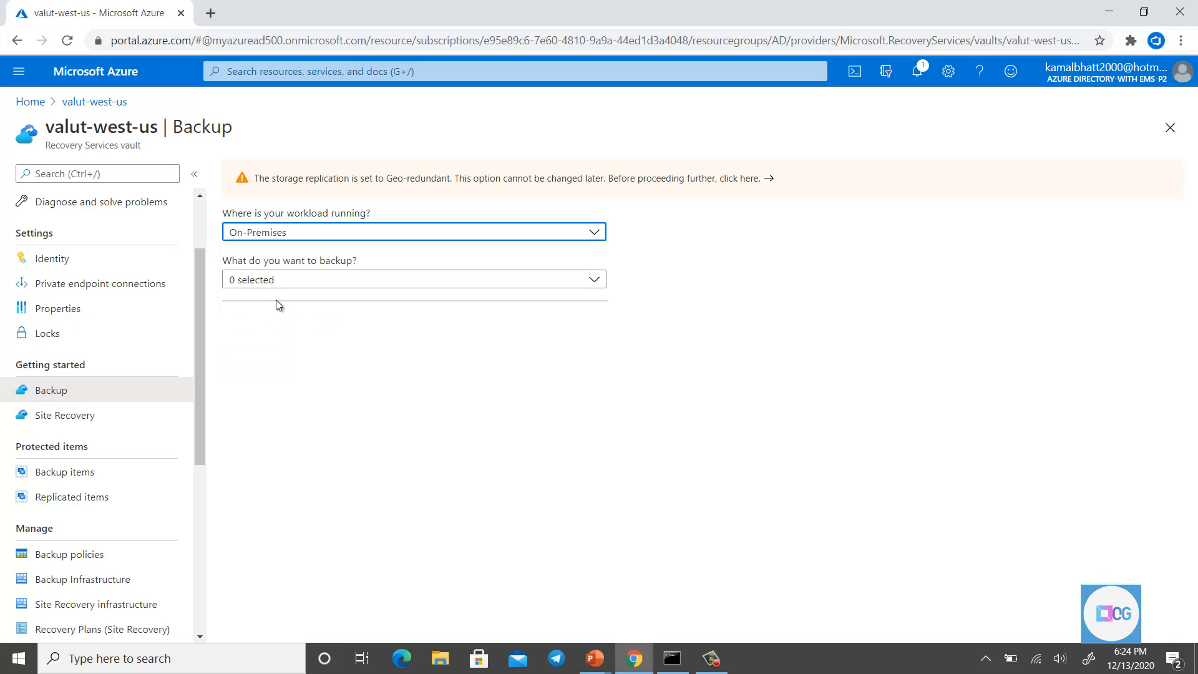
click(337, 285)
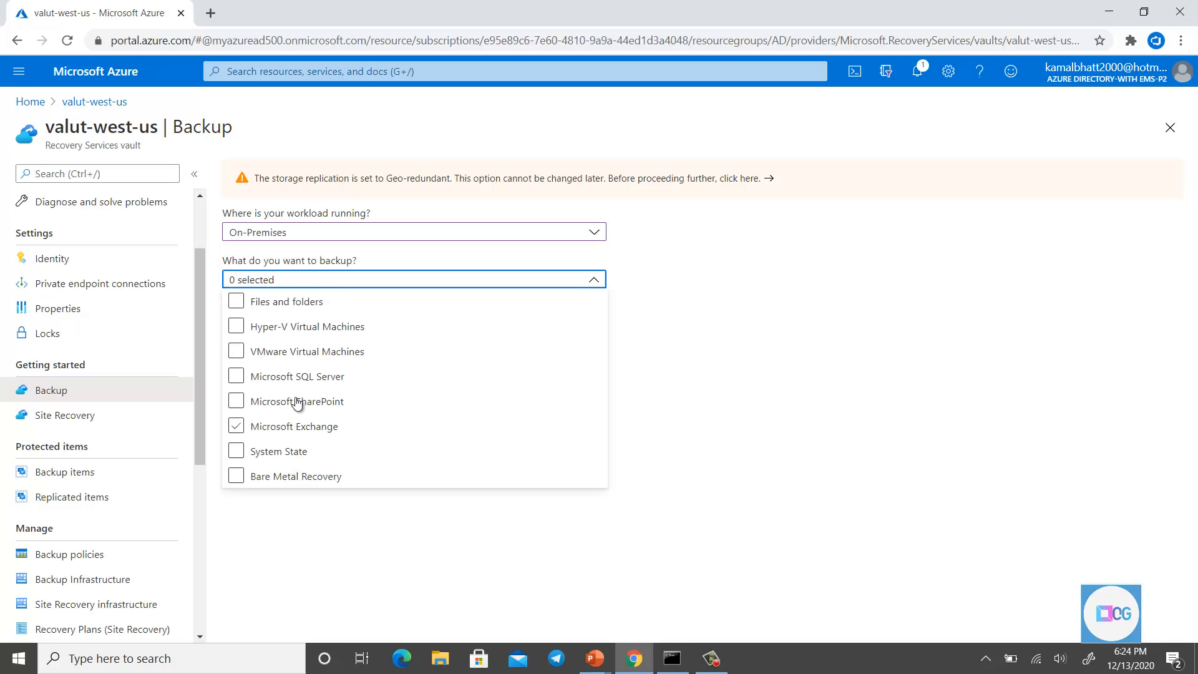
click(751, 346)
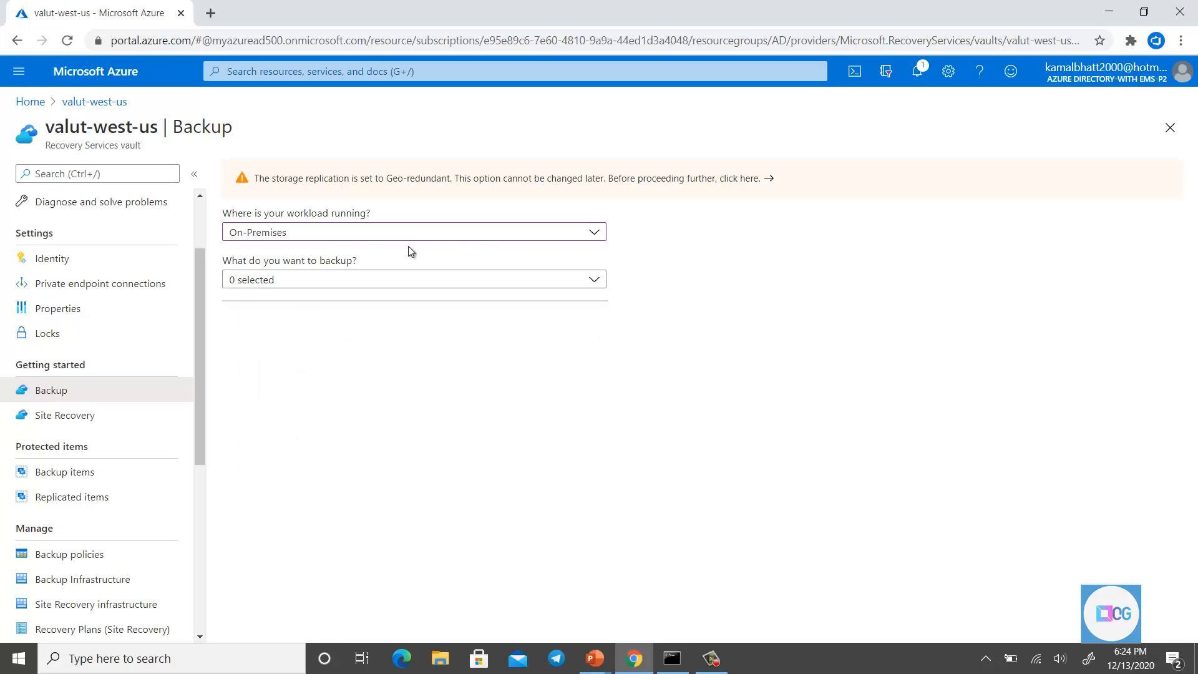
Return the workload location to Azure and examine what can be backed up there.
click(336, 235)
click(275, 260)
click(297, 279)
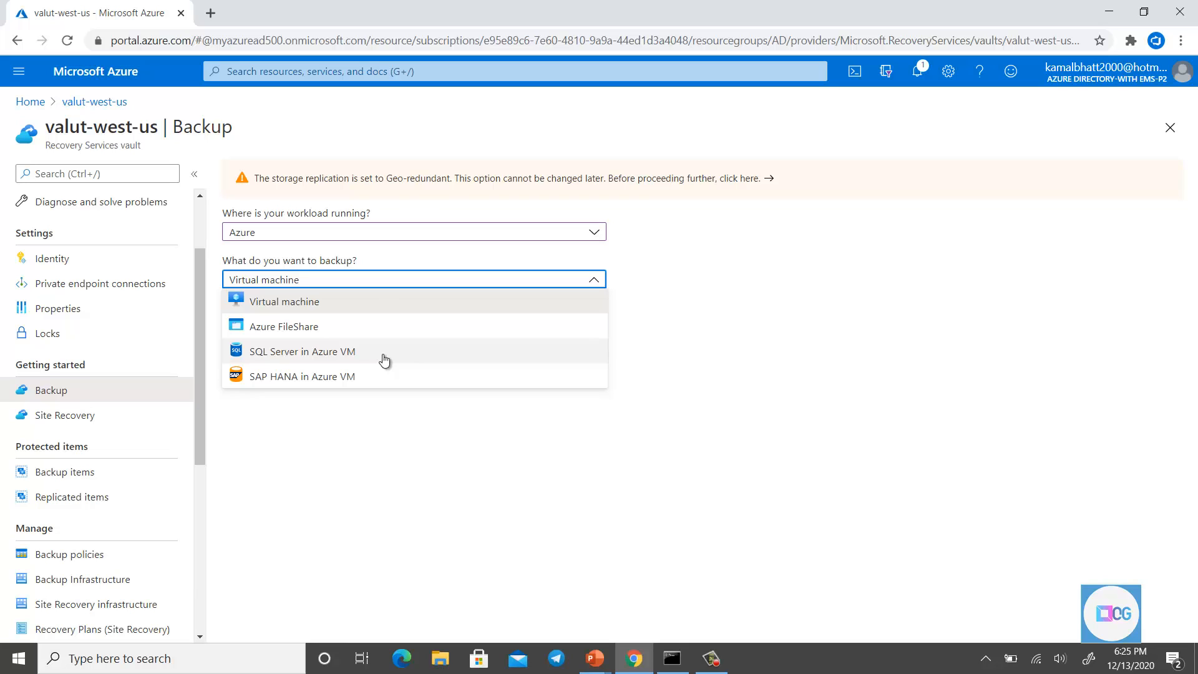
click(607, 279)
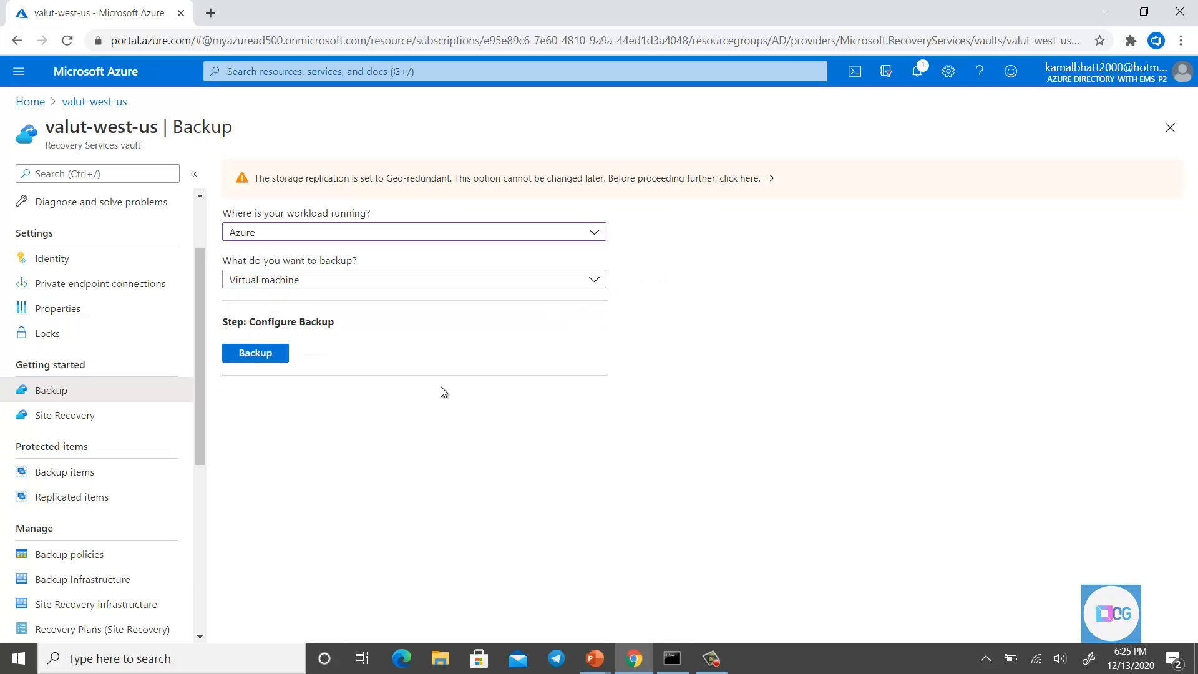
click(294, 284)
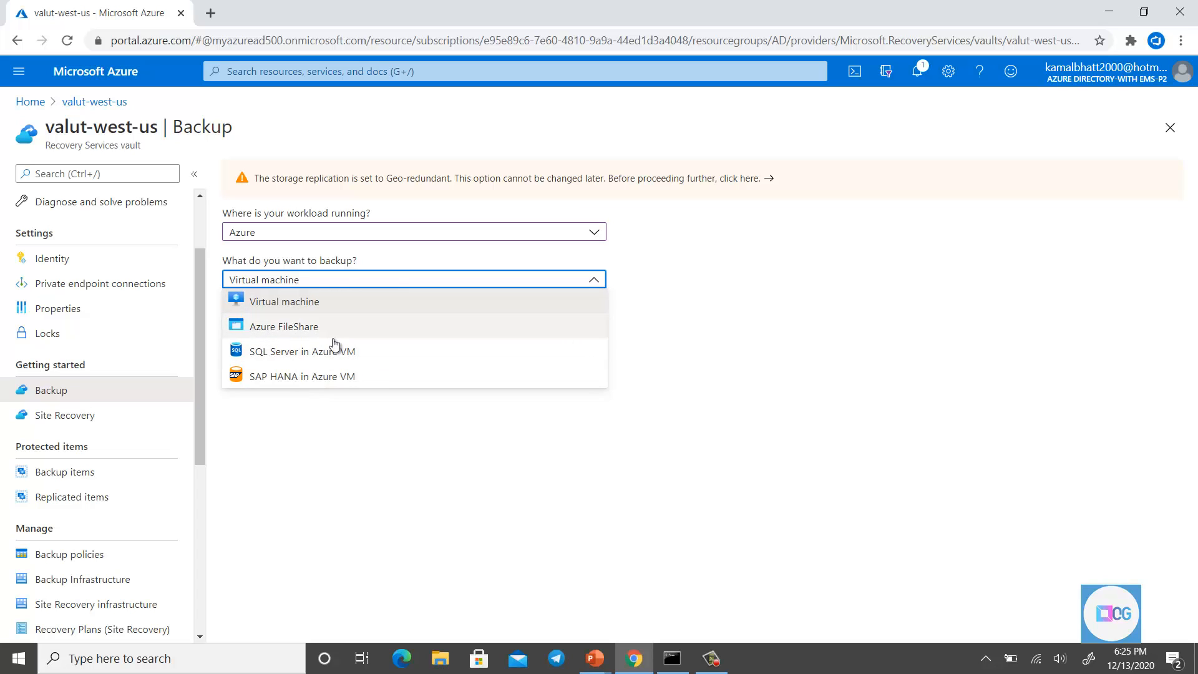
click(361, 379)
click(287, 356)
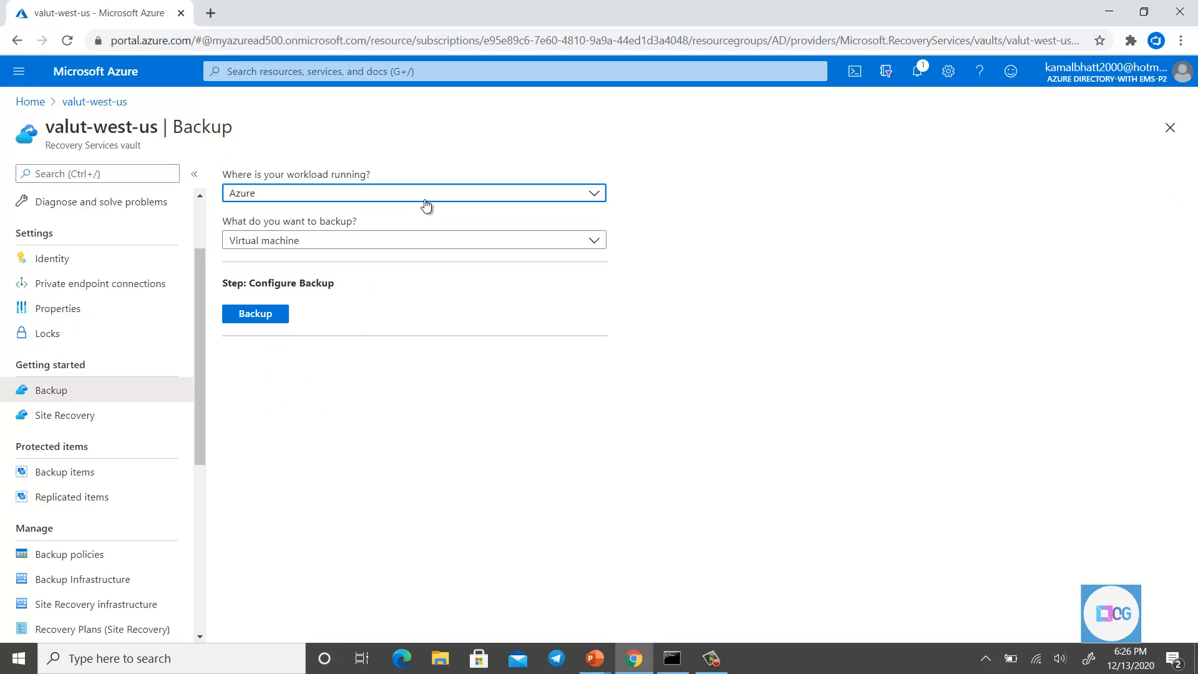
Set the workload location to On-Premises and select System State as the item to back up.
click(426, 204)
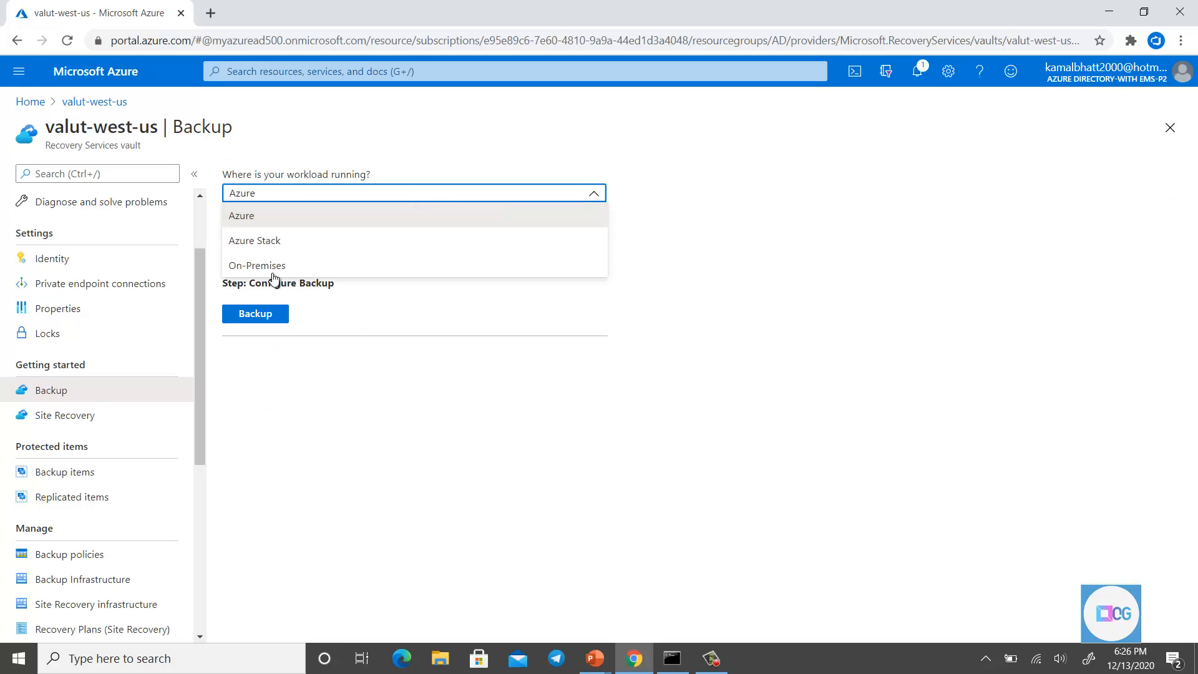
click(301, 269)
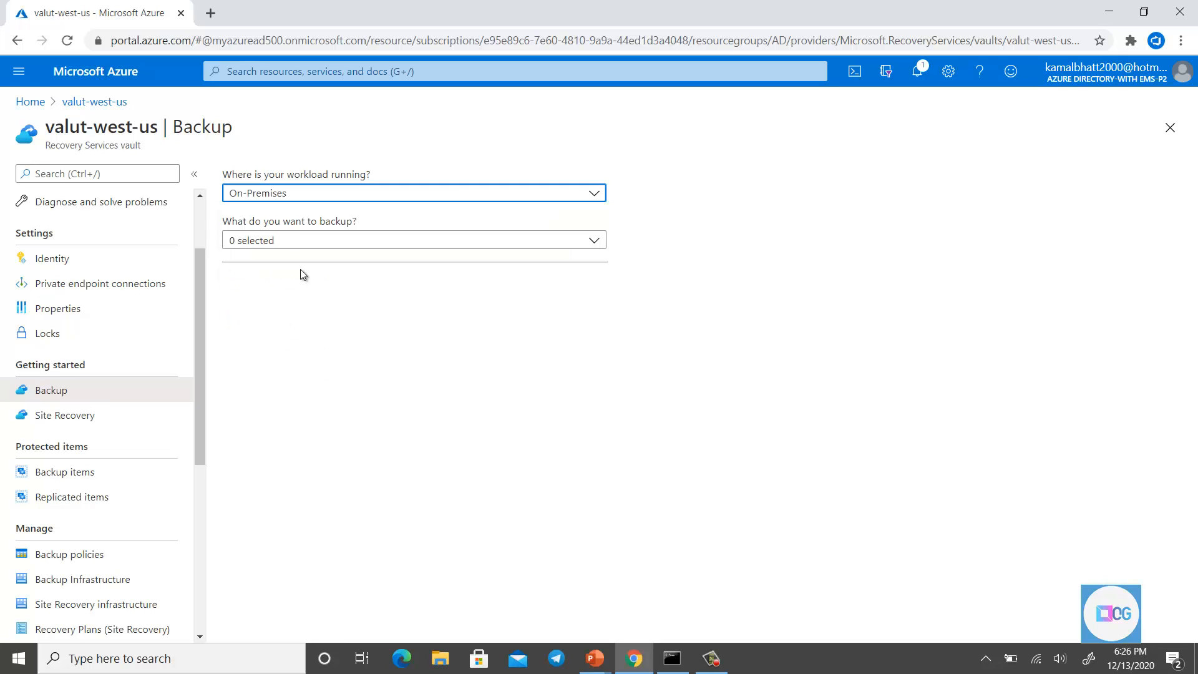
click(340, 248)
click(327, 409)
click(327, 410)
click(345, 313)
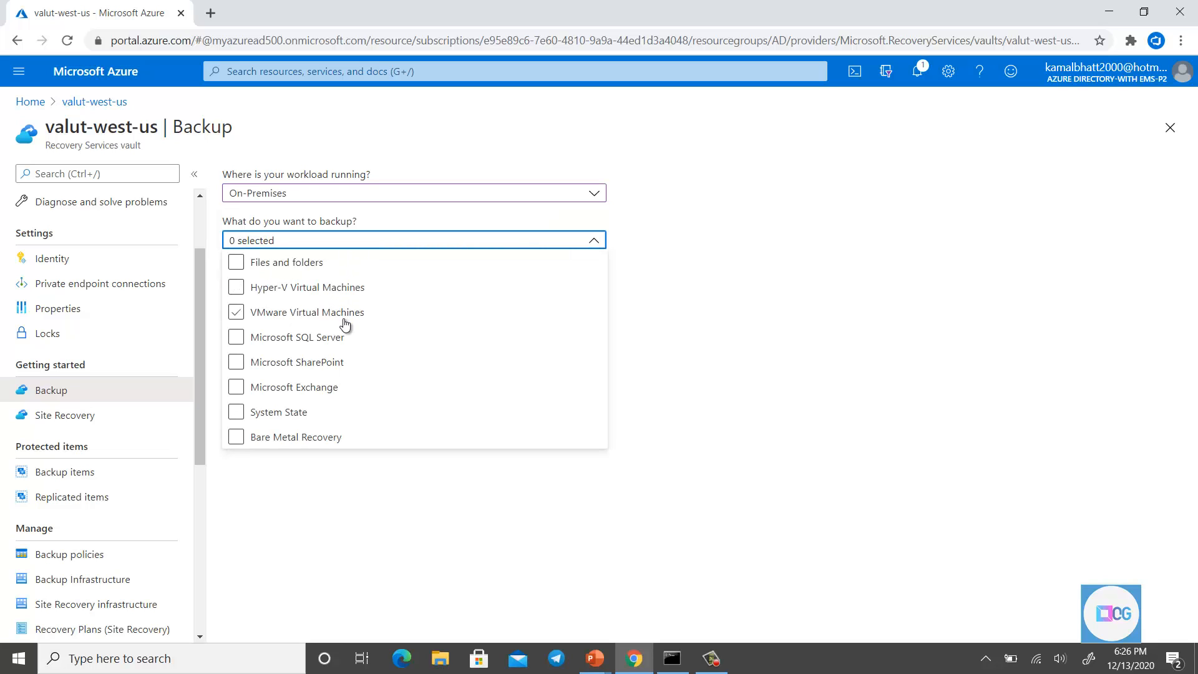
click(256, 342)
click(240, 415)
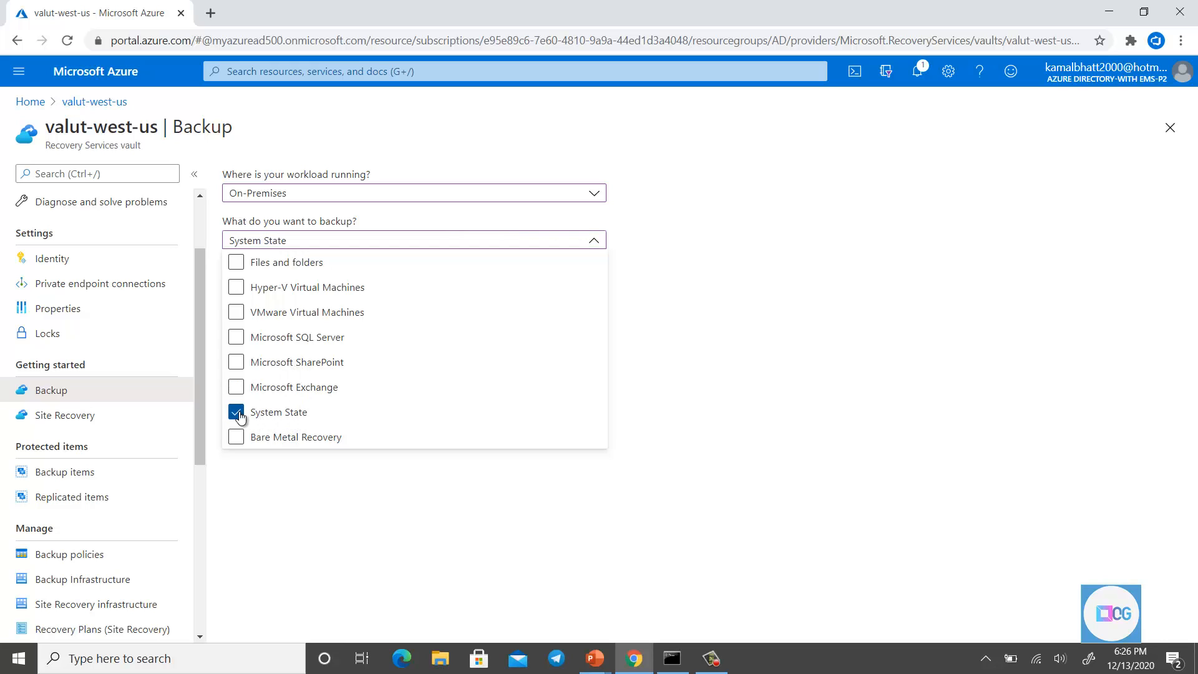
Clear System State and select Files and folders as the on-premises item to back up.
click(240, 416)
click(240, 417)
click(240, 417)
click(240, 417)
click(241, 417)
click(235, 265)
click(644, 356)
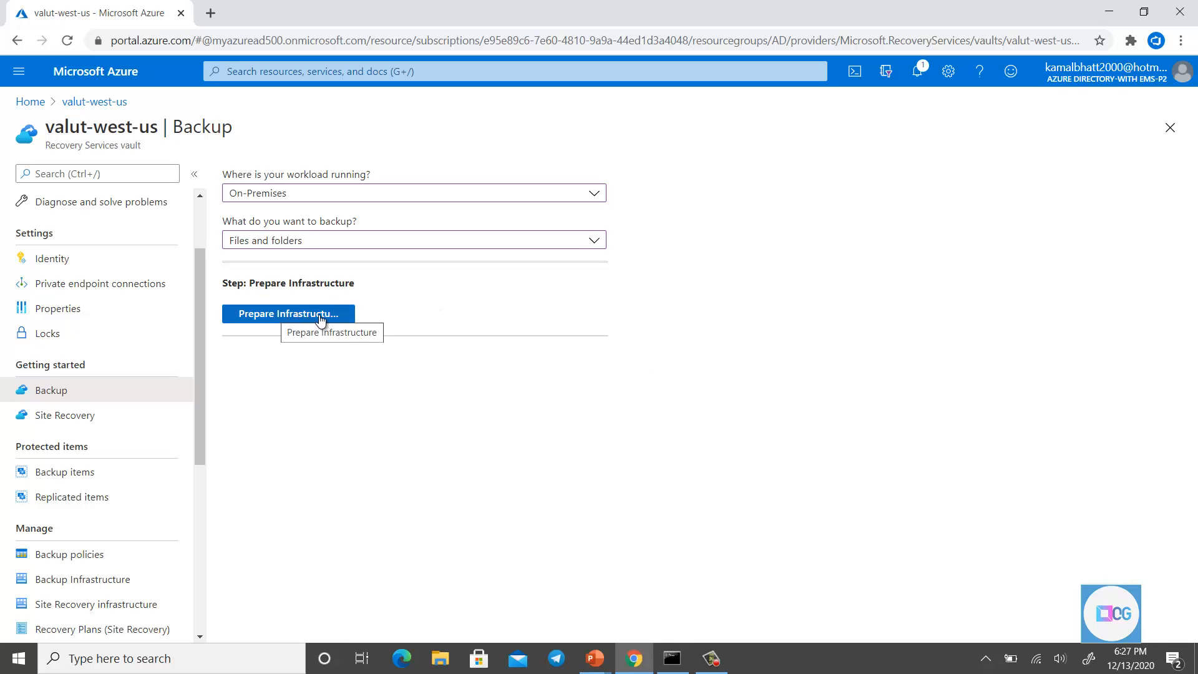
Replace Files and folders with Hyper-V Virtual Machines as the on-premises item to back up.
click(356, 245)
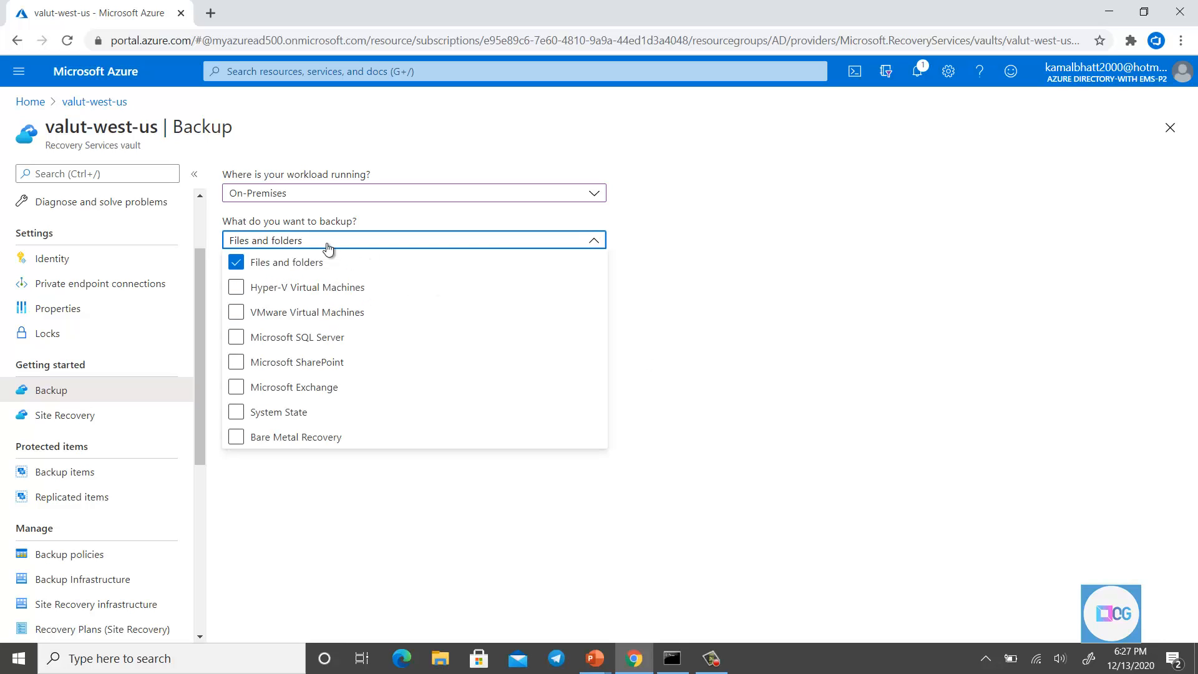
click(237, 263)
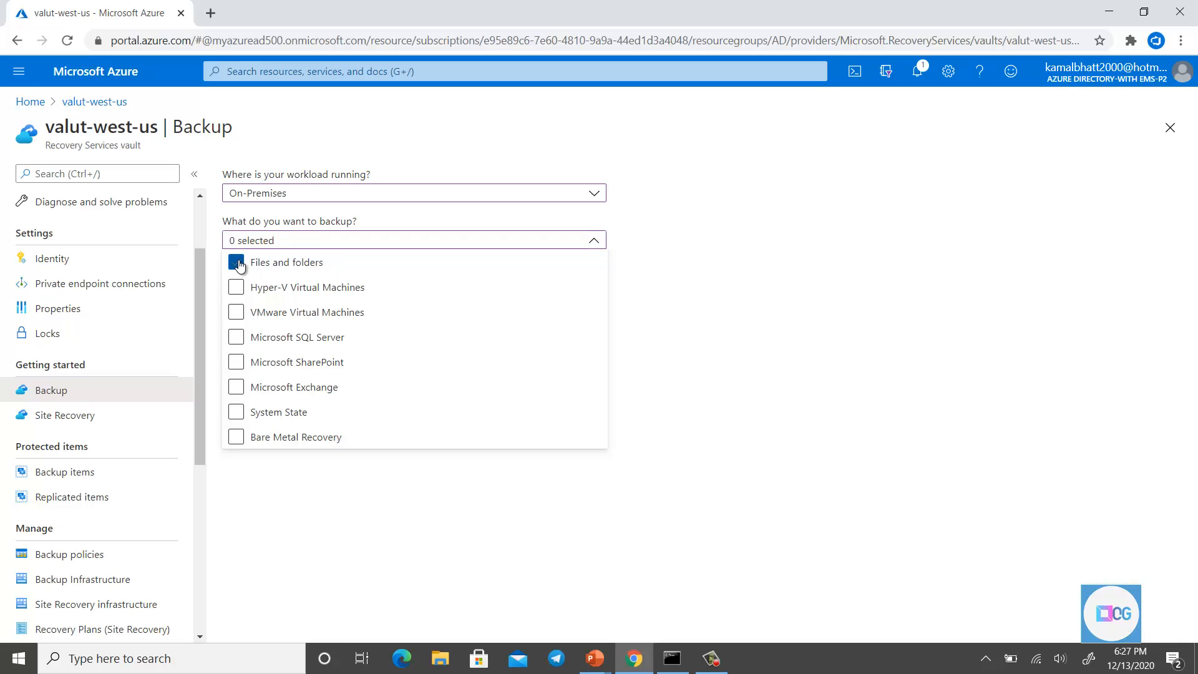
click(238, 287)
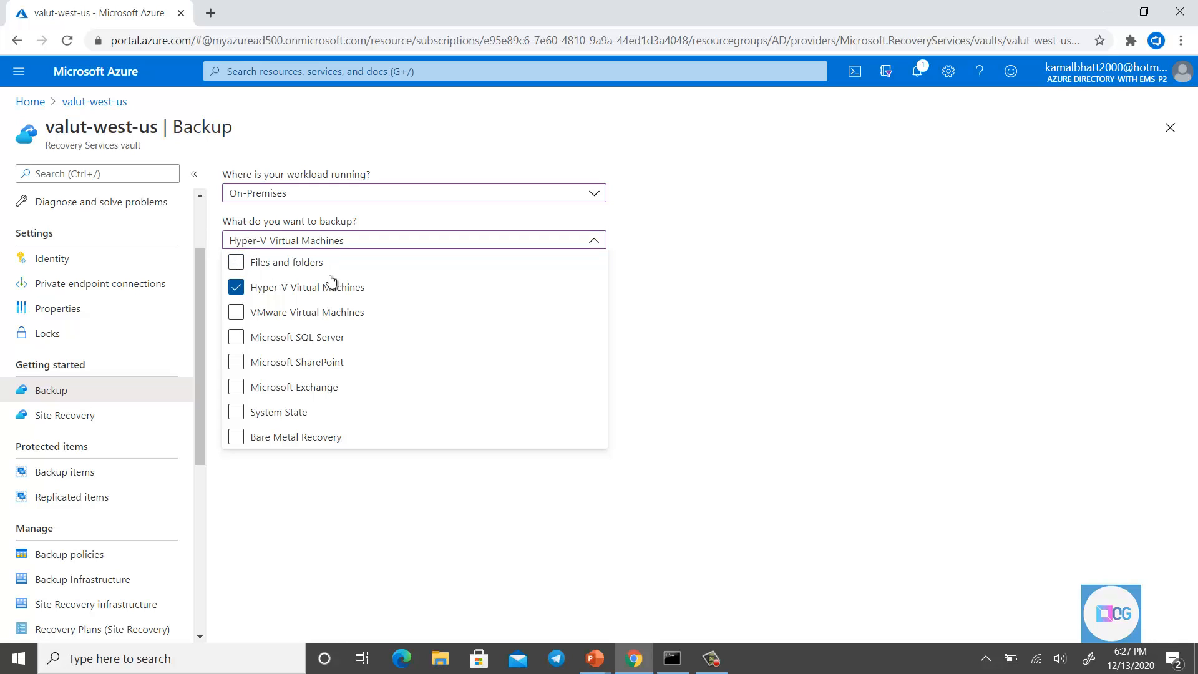
click(658, 371)
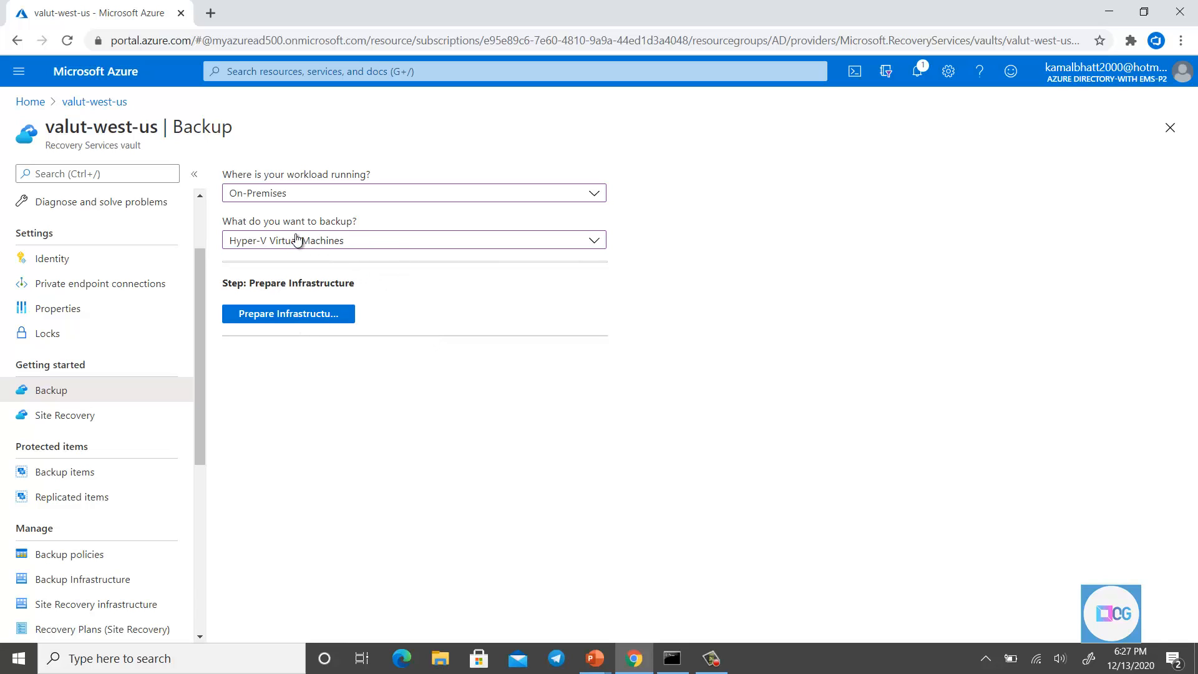
Set the workload location back to Azure and choose Virtual machine as the item to back up.
click(307, 194)
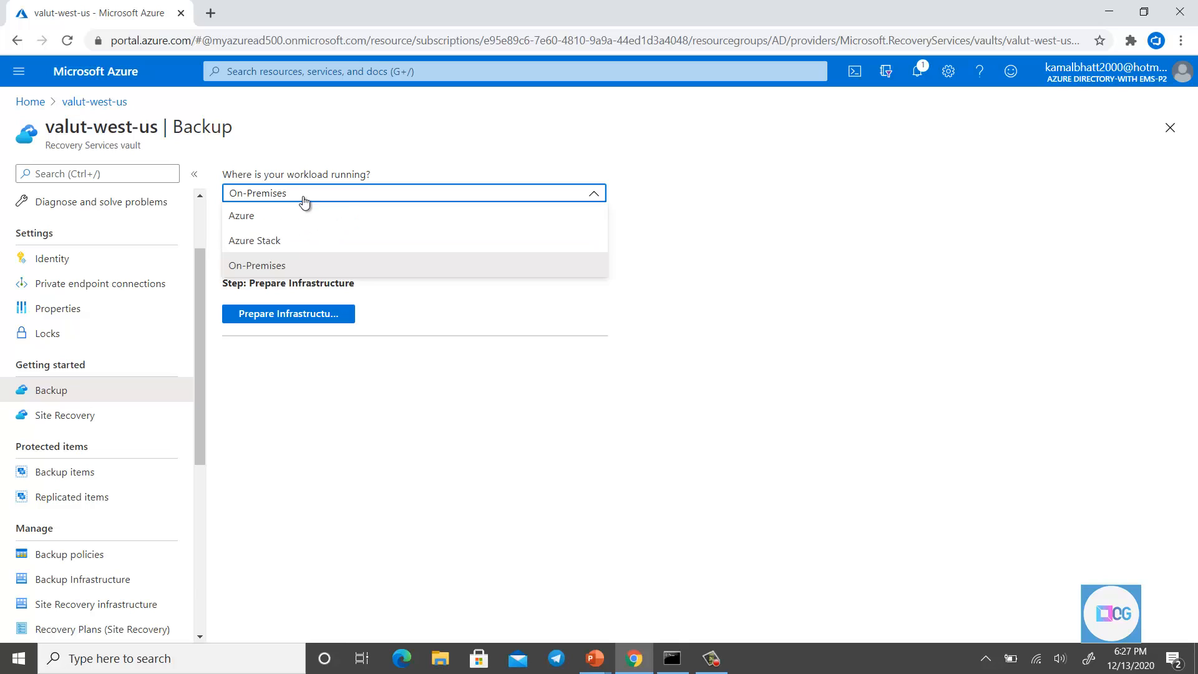
click(285, 214)
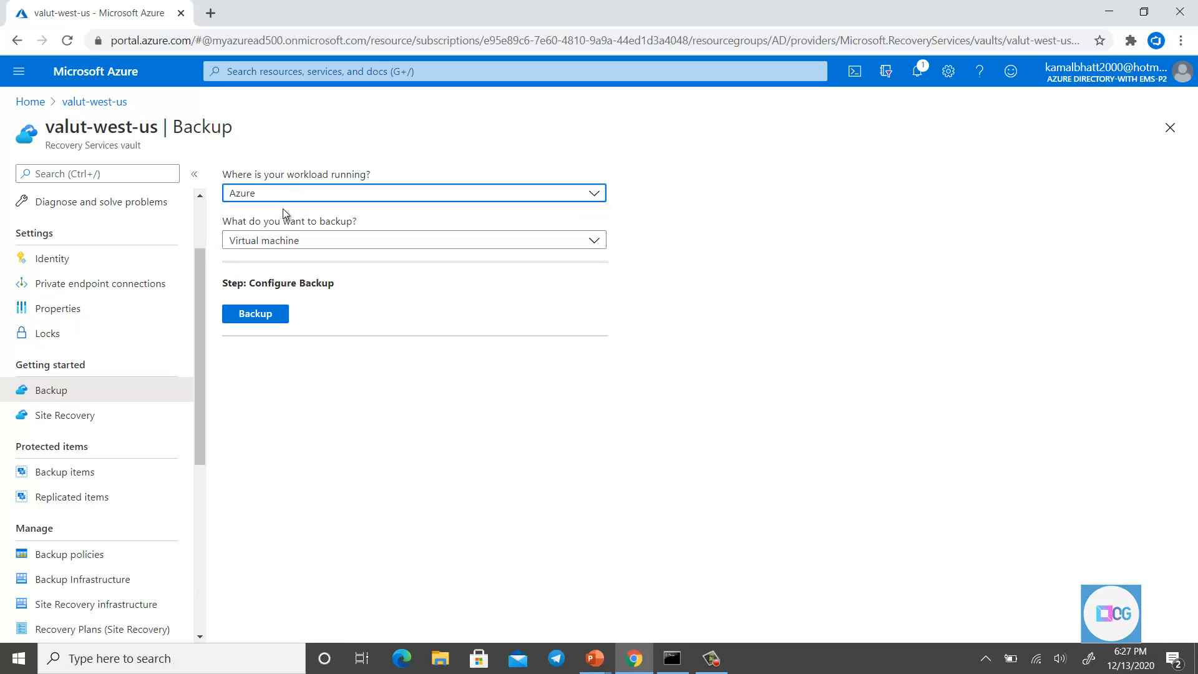
click(367, 351)
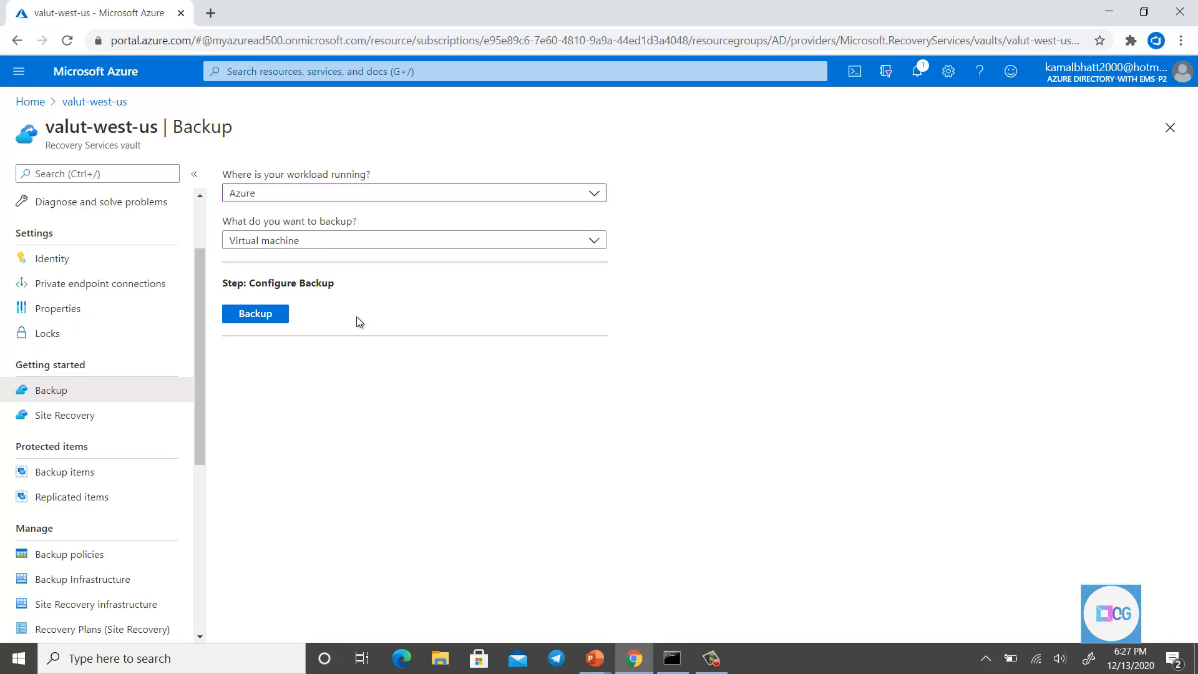
click(310, 241)
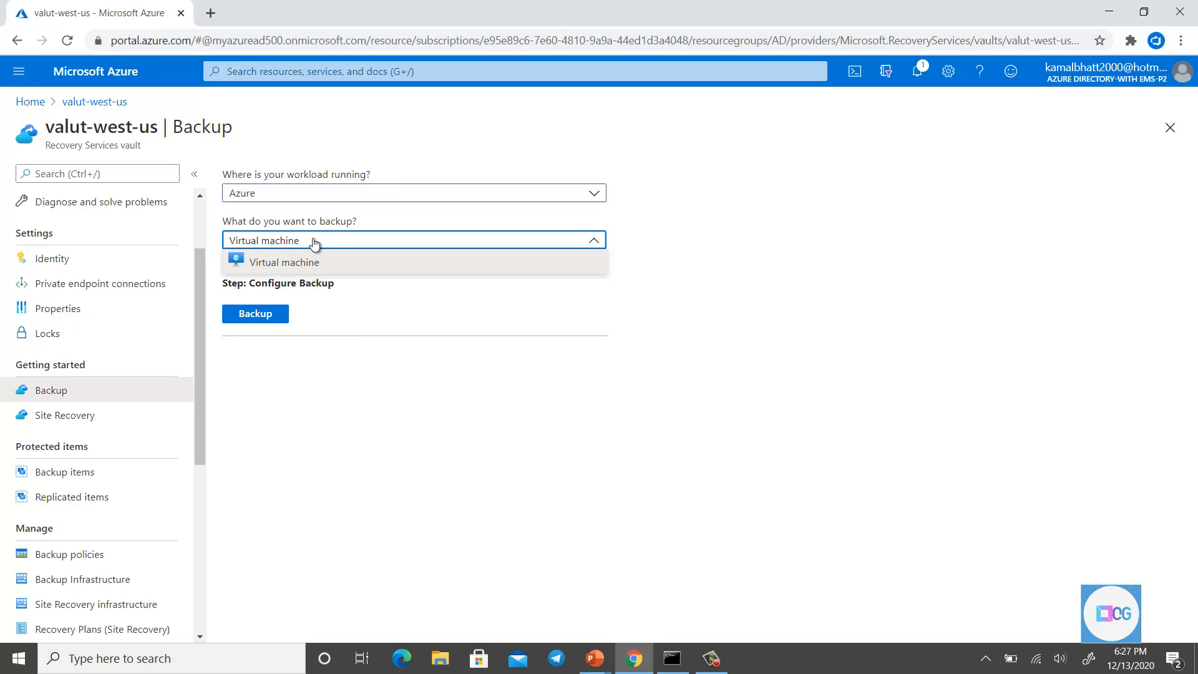
click(306, 264)
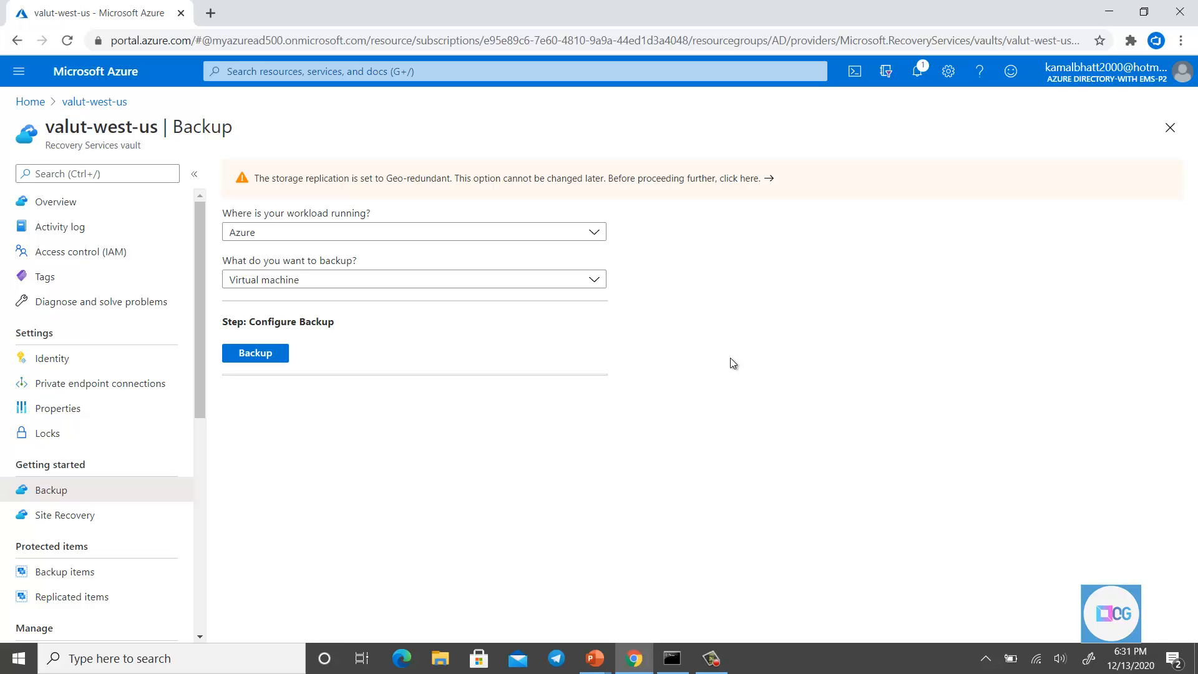
Try Locally-redundant as the storage replication type in the vault's backup configuration properties, and discard the edit.
click(88, 411)
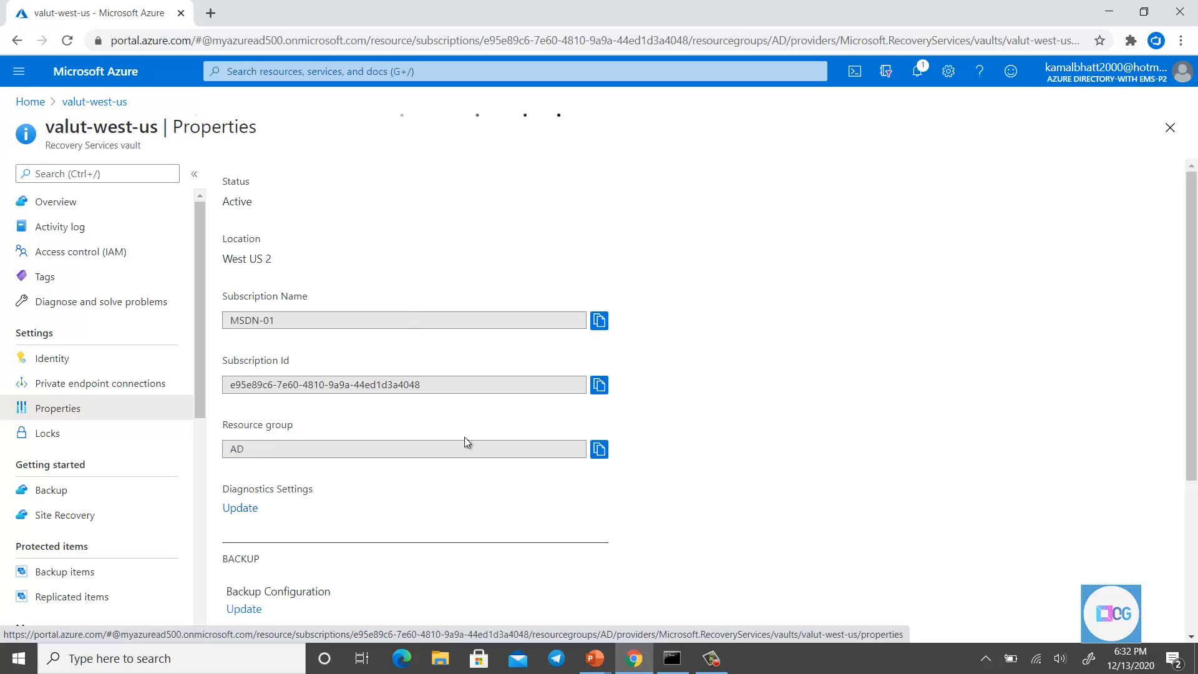
scroll(462, 441, down, 5)
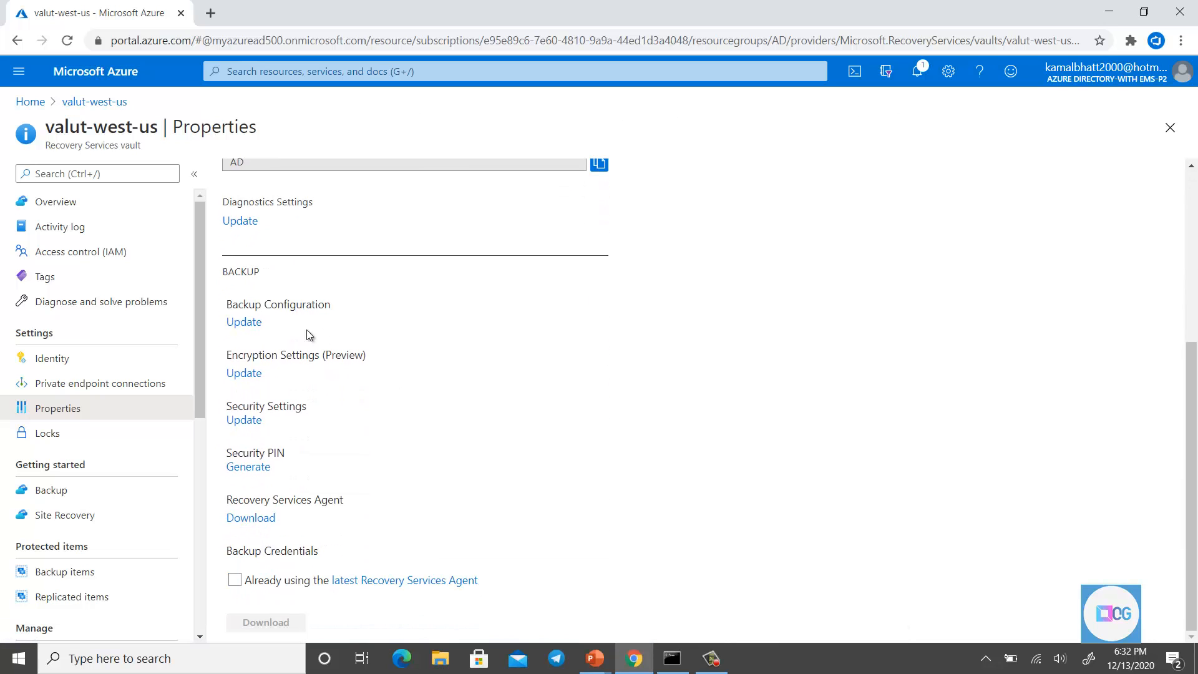
click(245, 323)
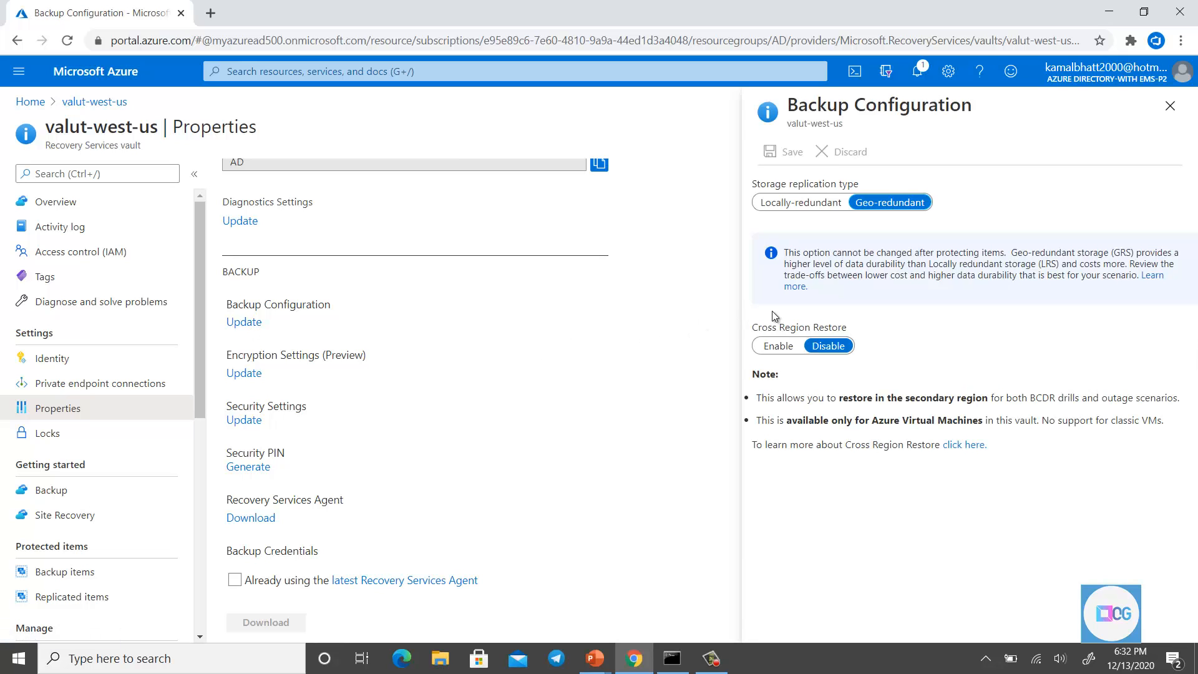
click(788, 206)
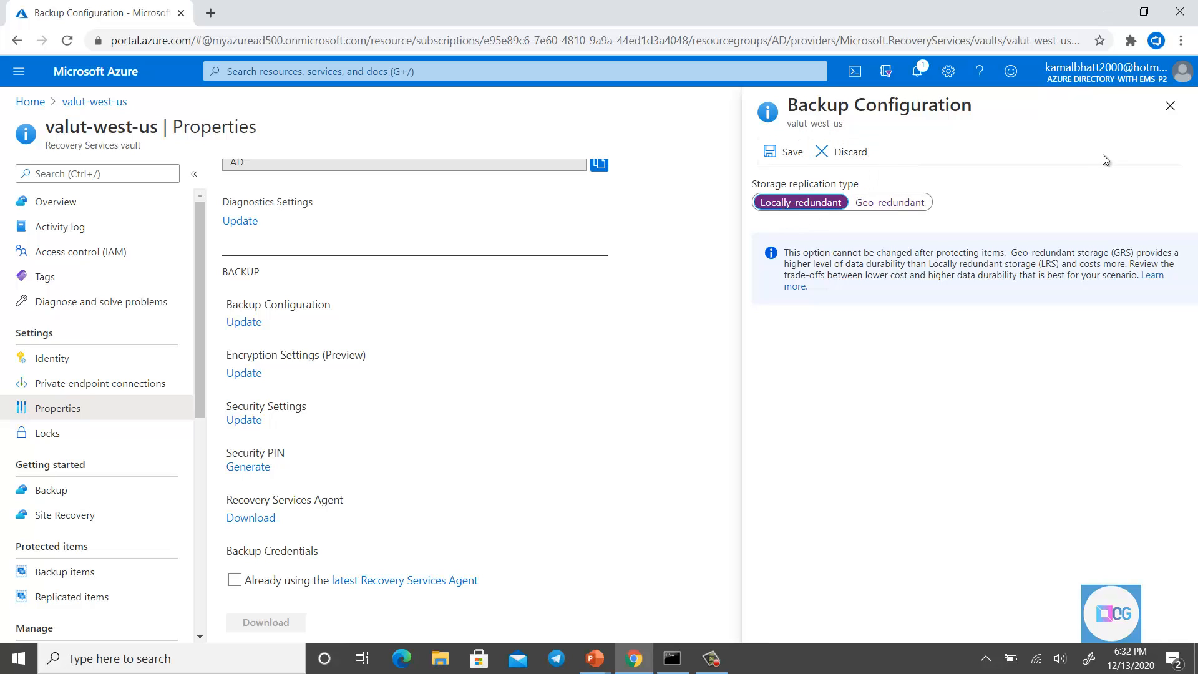
click(1169, 106)
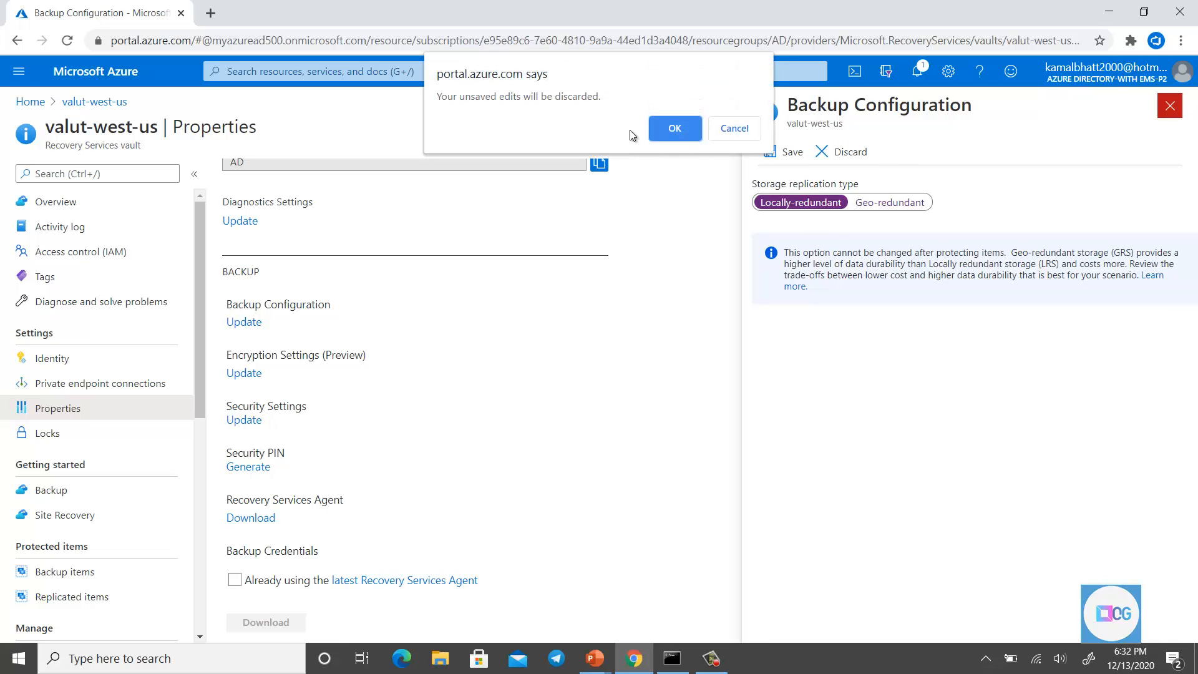
click(670, 130)
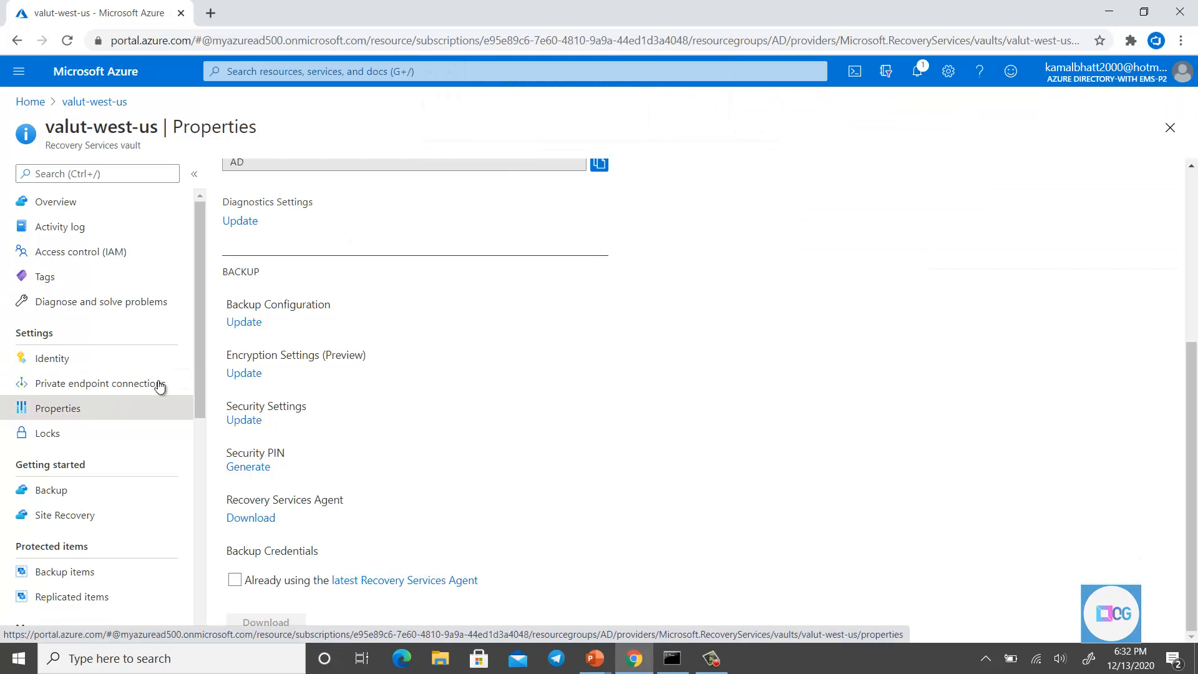
Return to the vault's Backup page and start configuring backup for Azure virtual machines.
scroll(354, 303, up, 5)
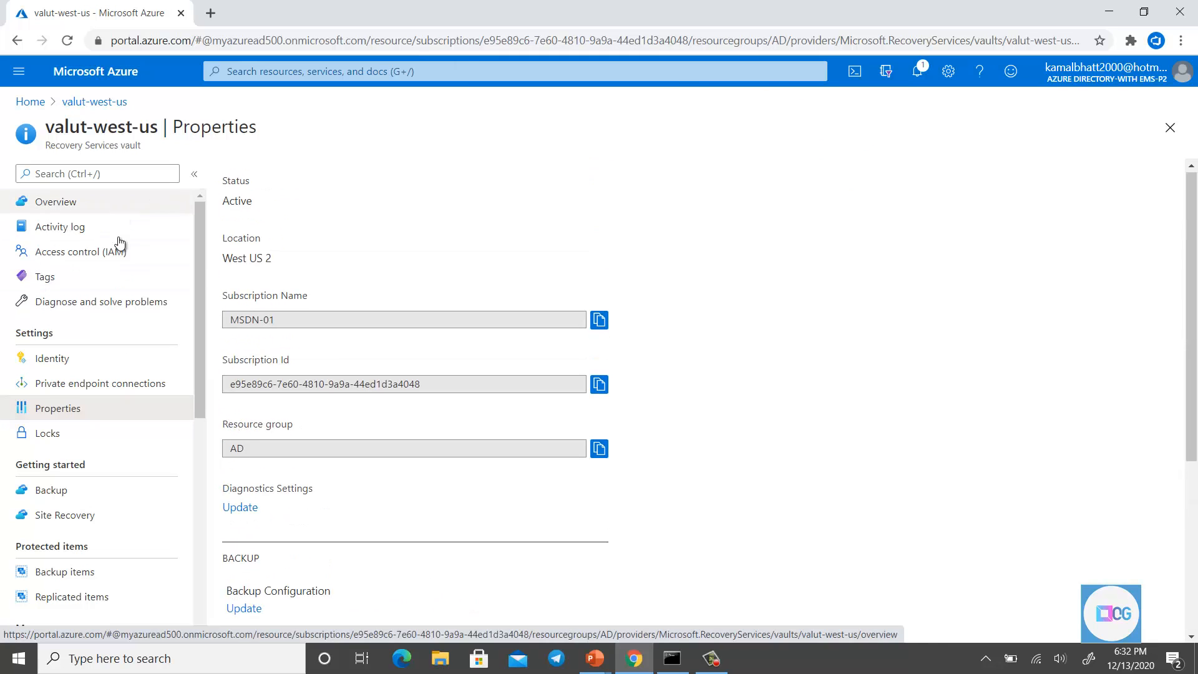
click(128, 488)
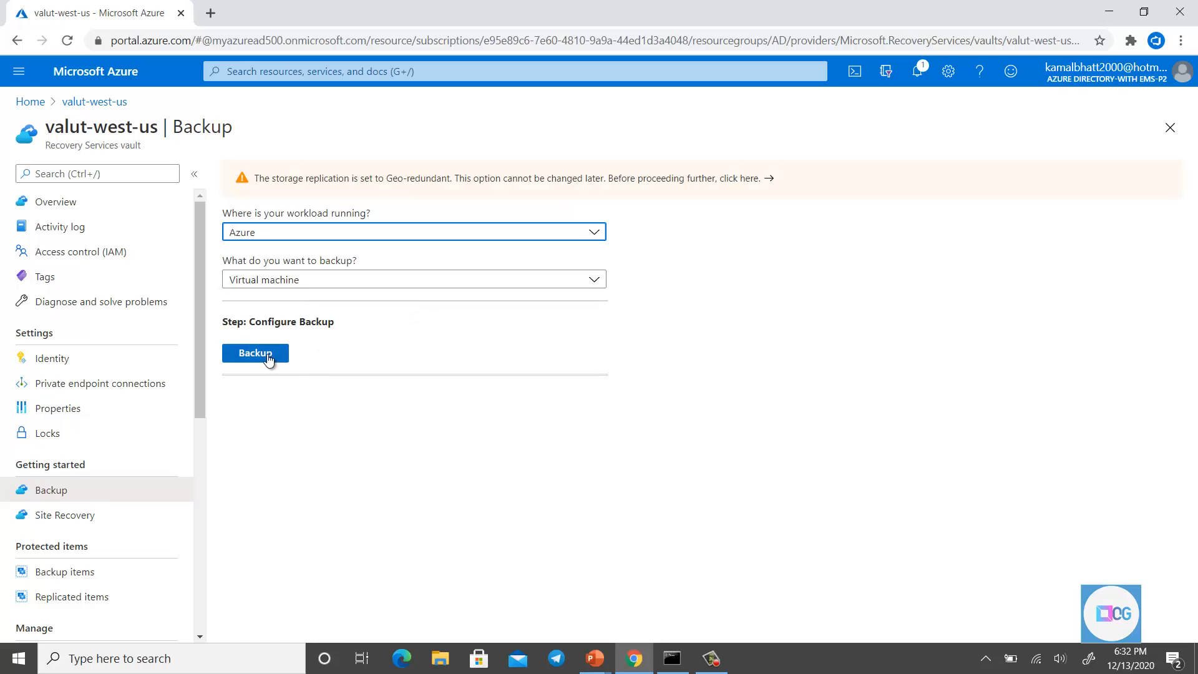
click(269, 360)
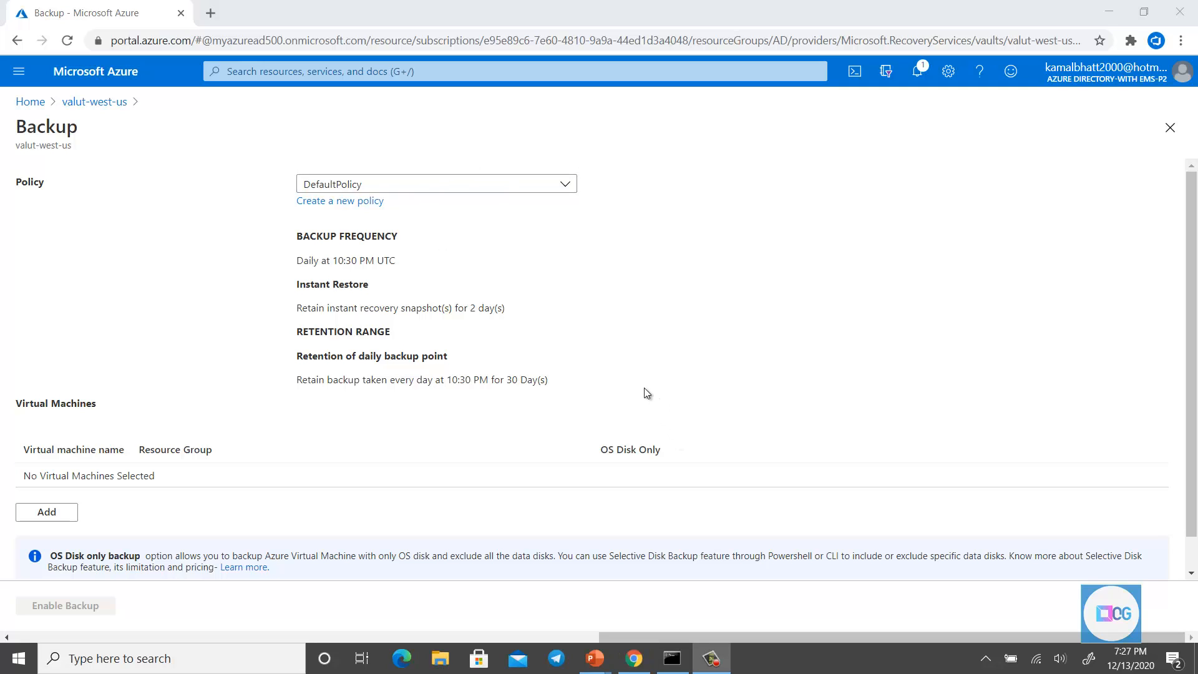
Start a new backup policy called "name" and keep its backup frequency at Daily.
click(336, 203)
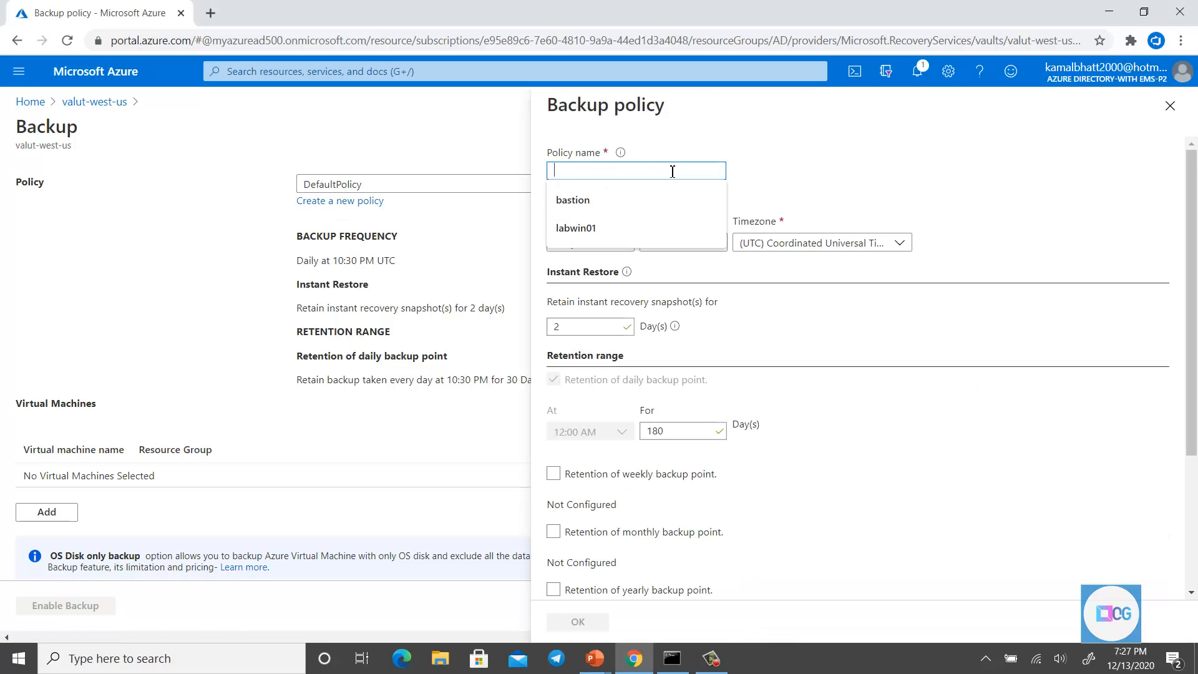
text(corp)
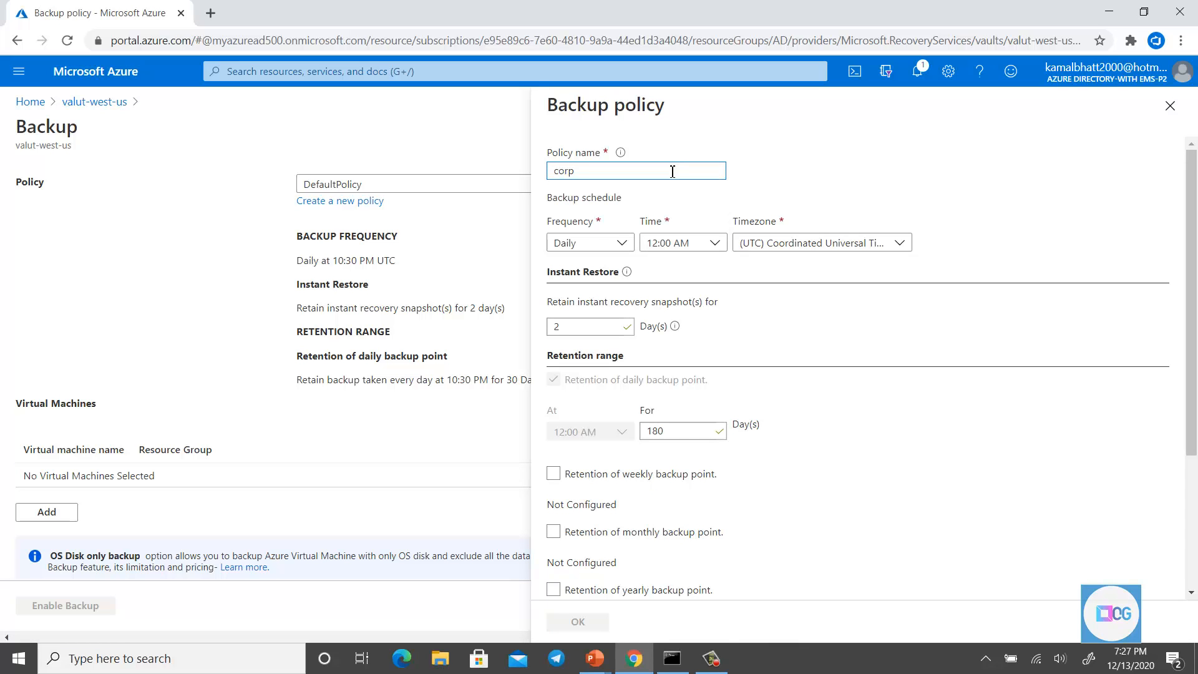
key(BackSpace)
key(BackSpace)
key(BackSpace)
text(dail)
key(BackSpace)
key(BackSpace)
key(BackSpace)
text(weekly)
key(BackSpace)
key(BackSpace)
key(BackSpace)
key(BackSpace)
key(BackSpace)
key(BackSpace)
text(name)
click(622, 243)
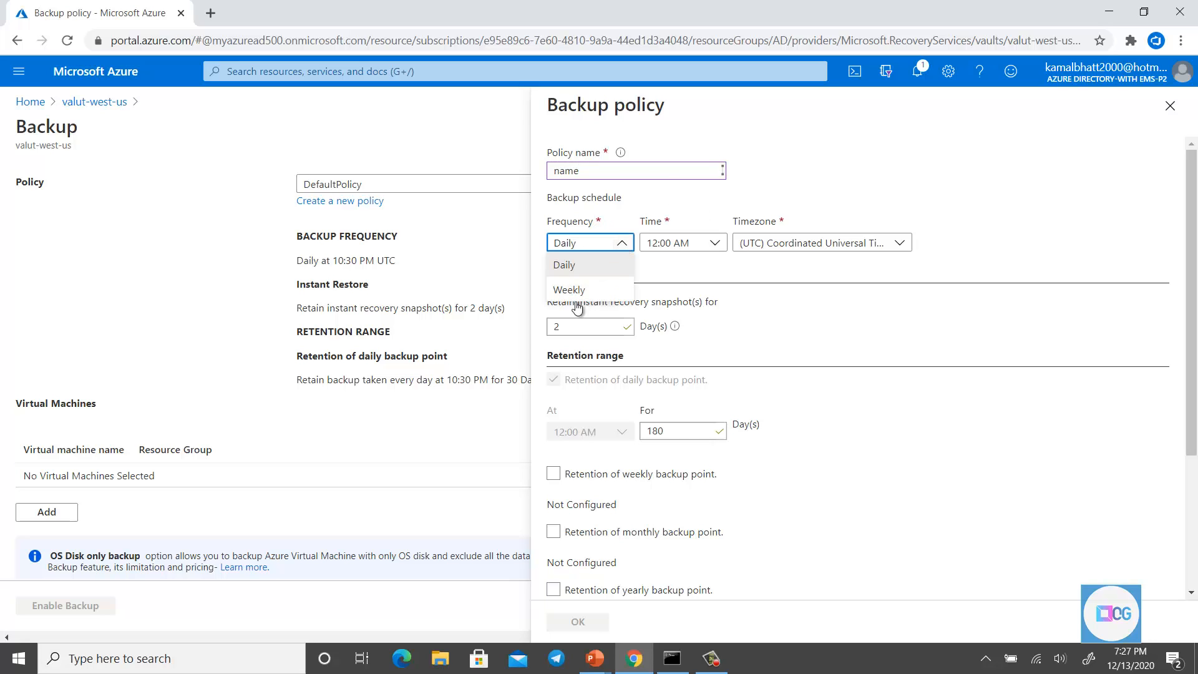
click(622, 244)
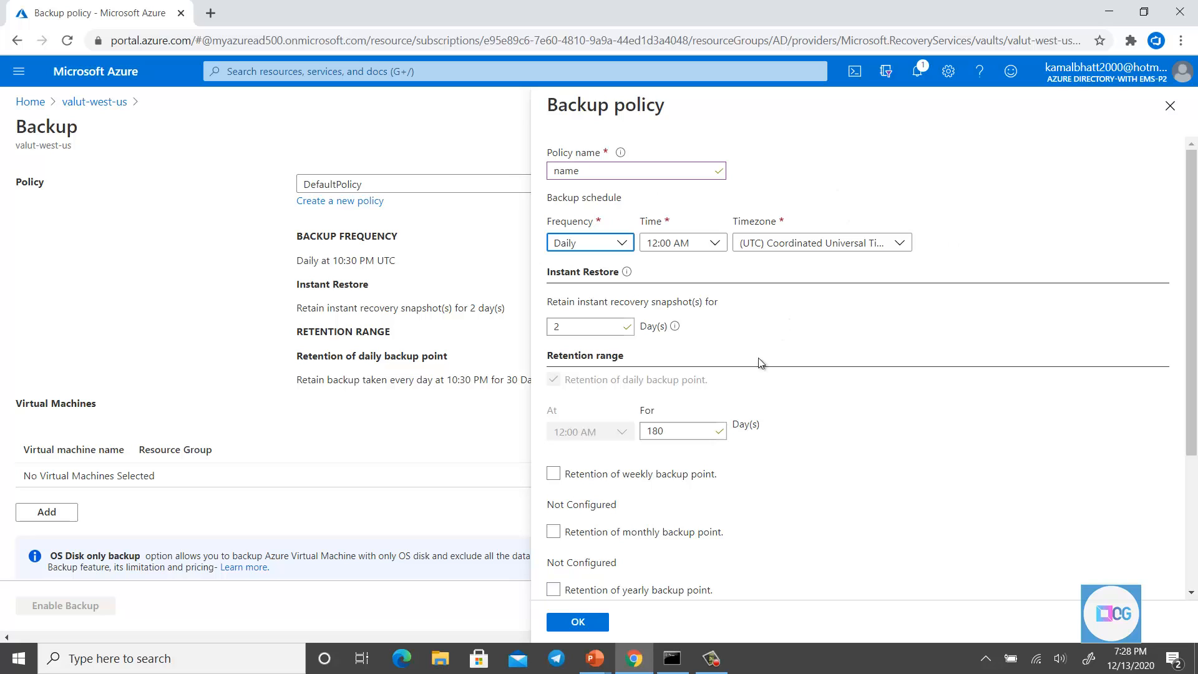
Set the new policy's instant recovery snapshot retention to 1 day.
scroll(743, 390, down, 1)
double_click(603, 277)
text(5)
double_click(573, 279)
text(1)
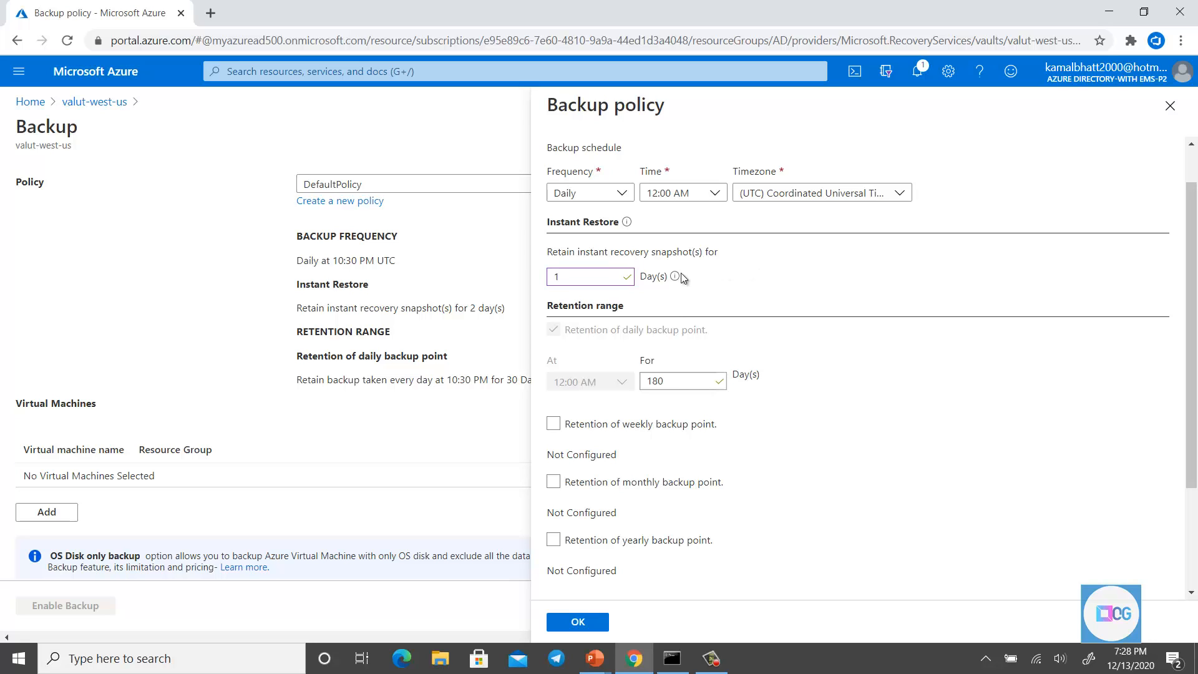
mouse_move(646, 233)
double_click(586, 277)
click(740, 258)
scroll(741, 260, down, 1)
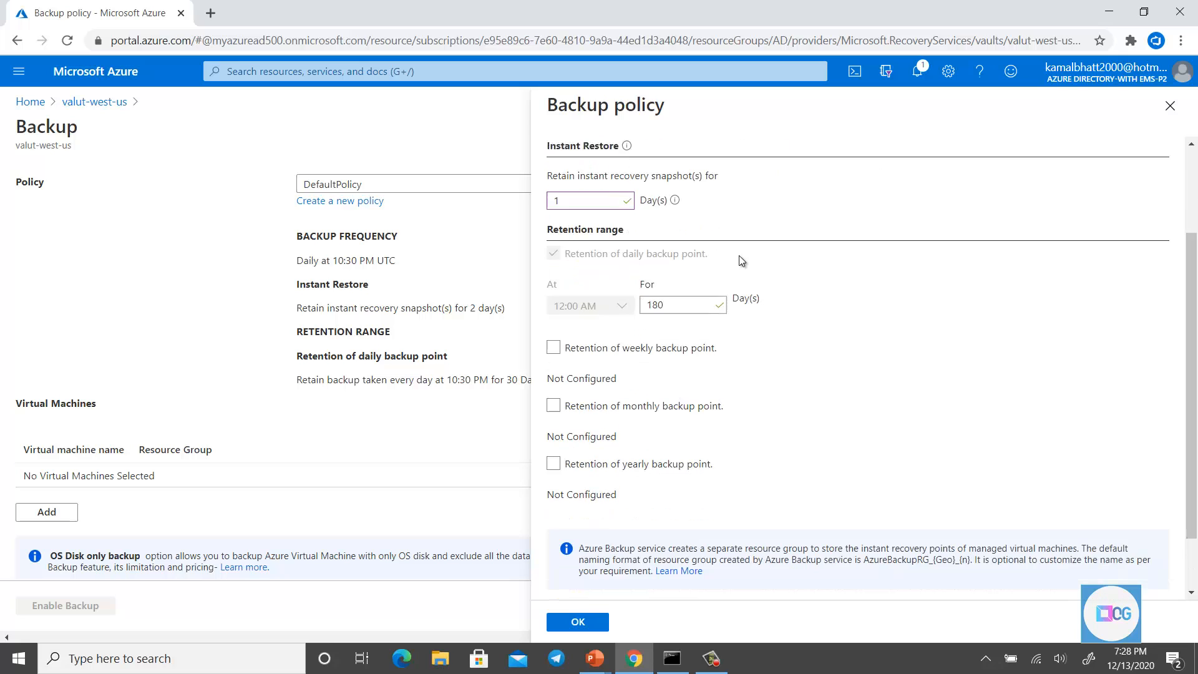
scroll(742, 261, down, 1)
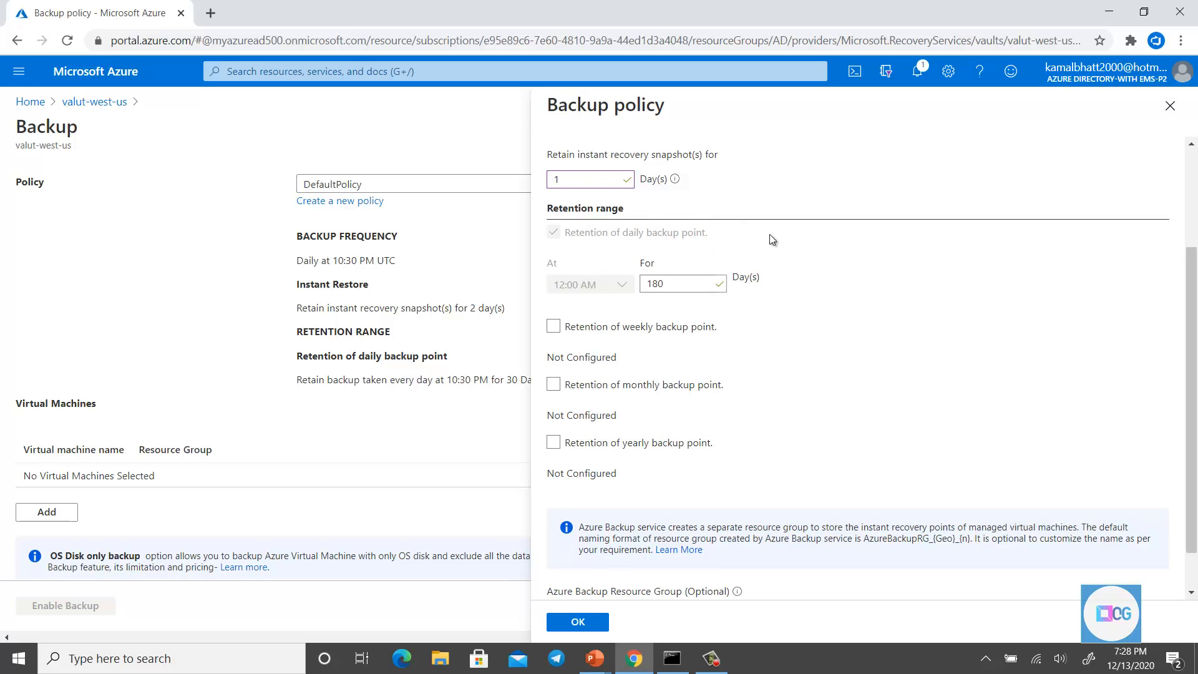
double_click(599, 178)
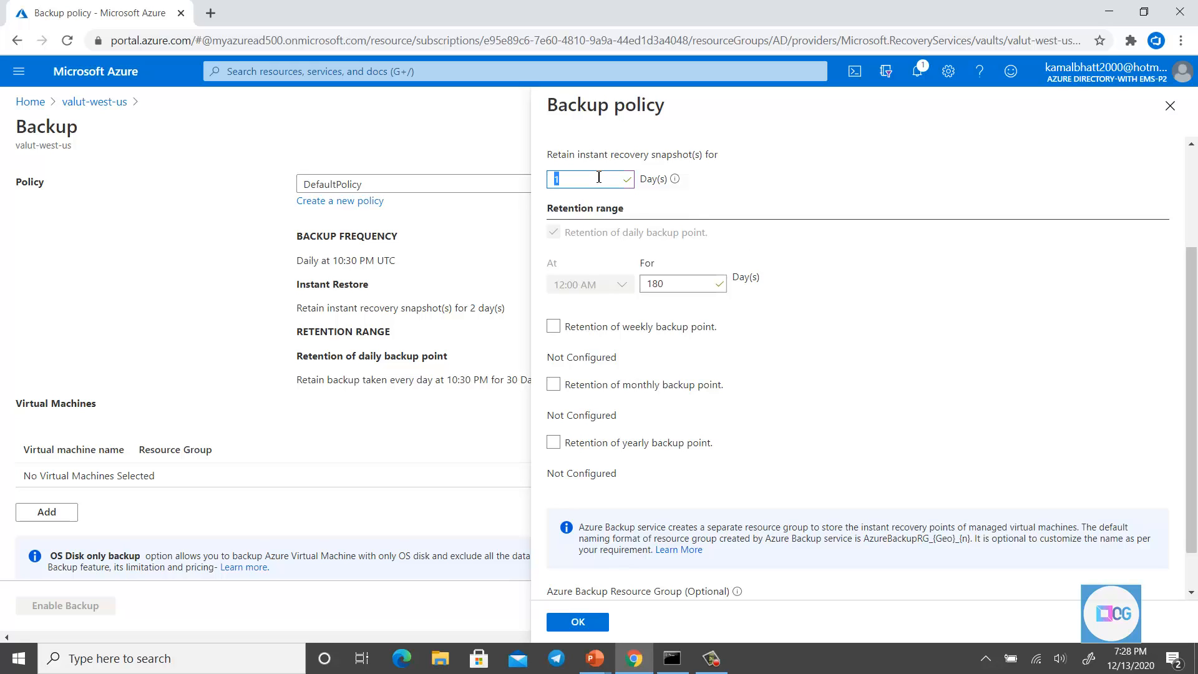
click(728, 221)
Review the new policy's retention range and Azure Backup Resource Group options, and discard the policy.
scroll(850, 297, down, 1)
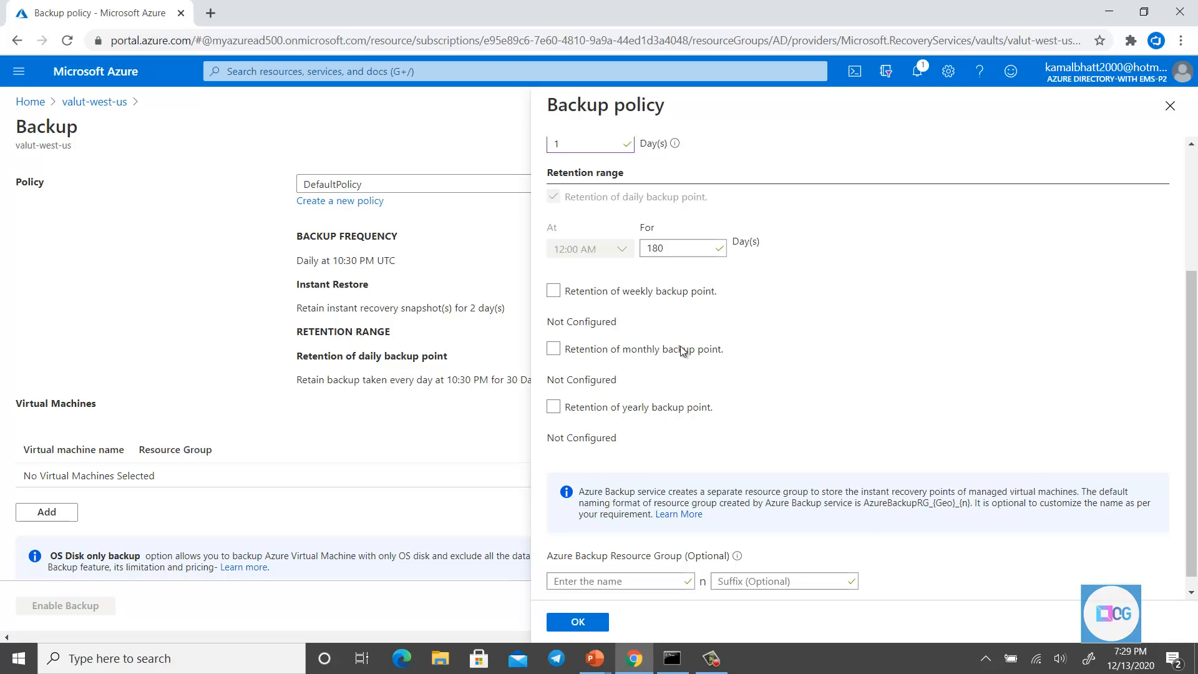
scroll(682, 350, down, 1)
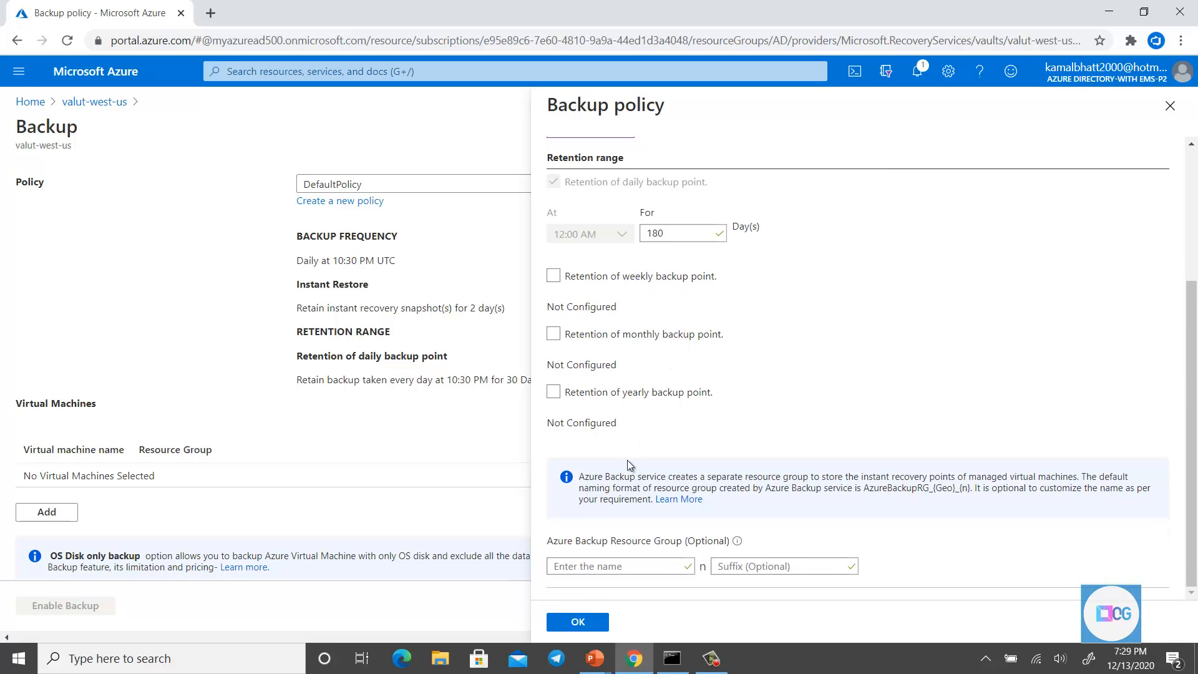
click(622, 567)
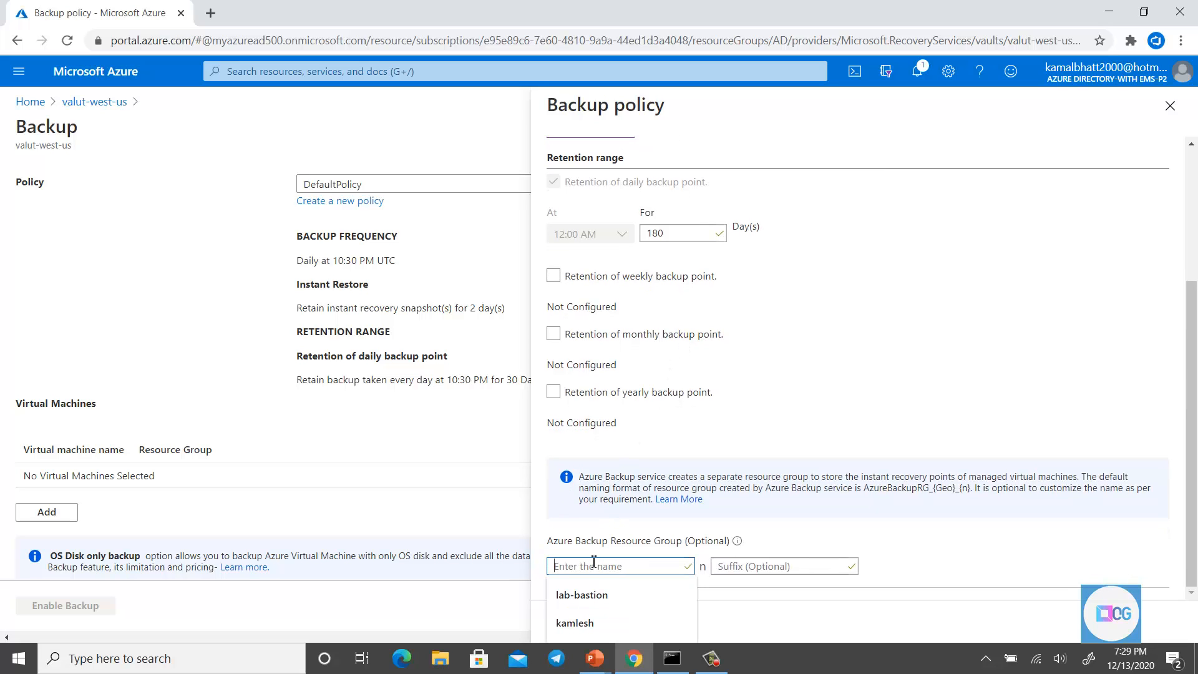
click(615, 530)
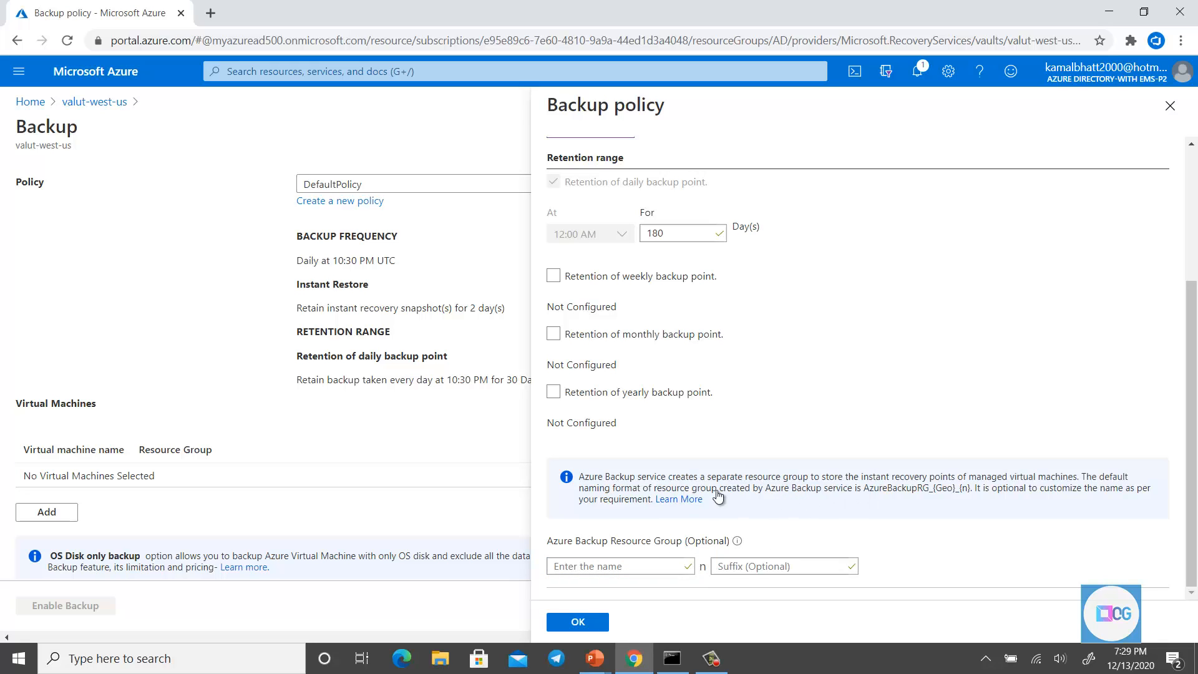
scroll(707, 406, up, 1)
scroll(704, 400, up, 3)
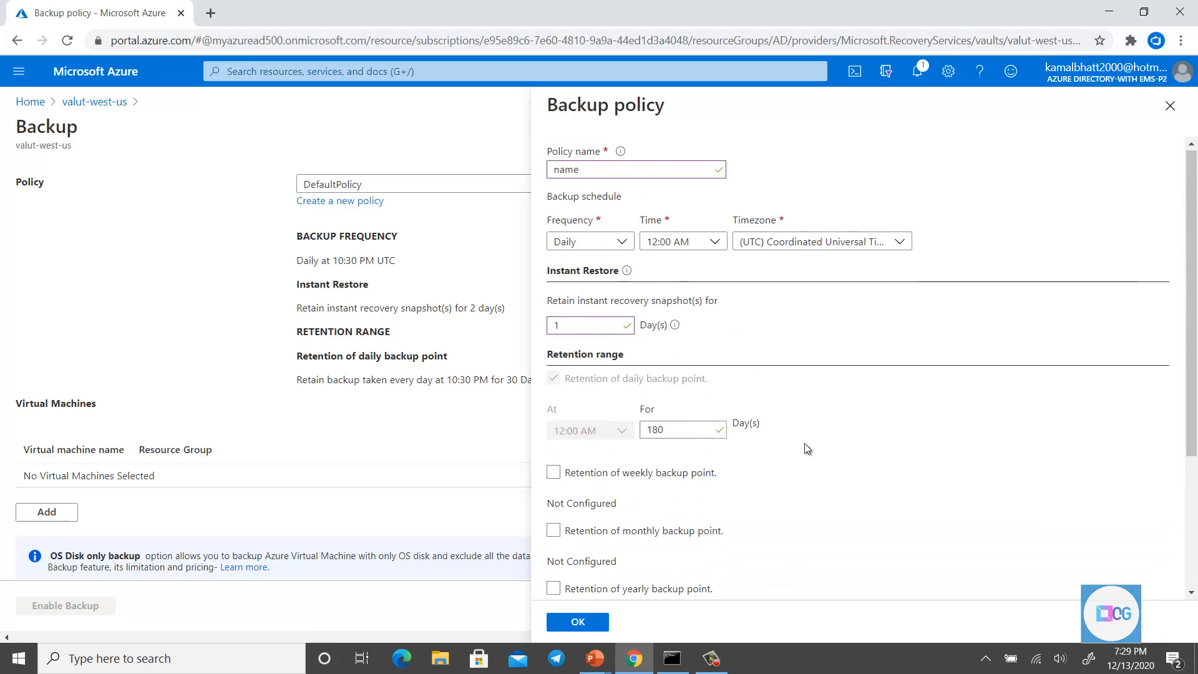
scroll(699, 406, down, 3)
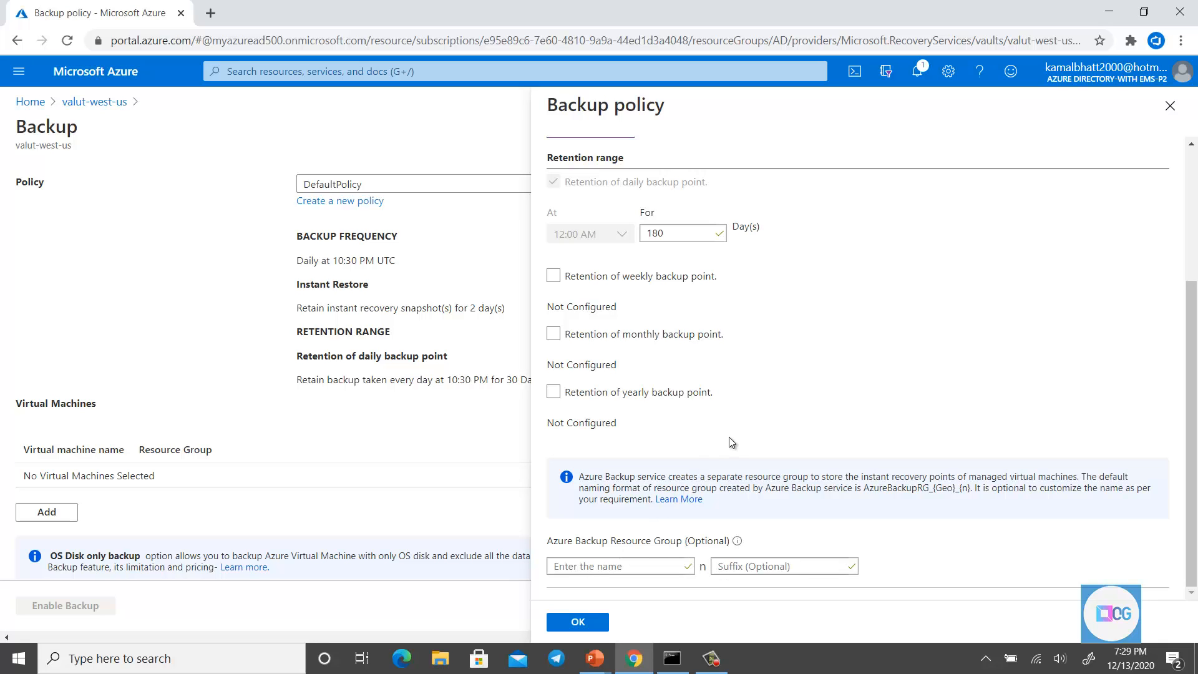
click(1168, 107)
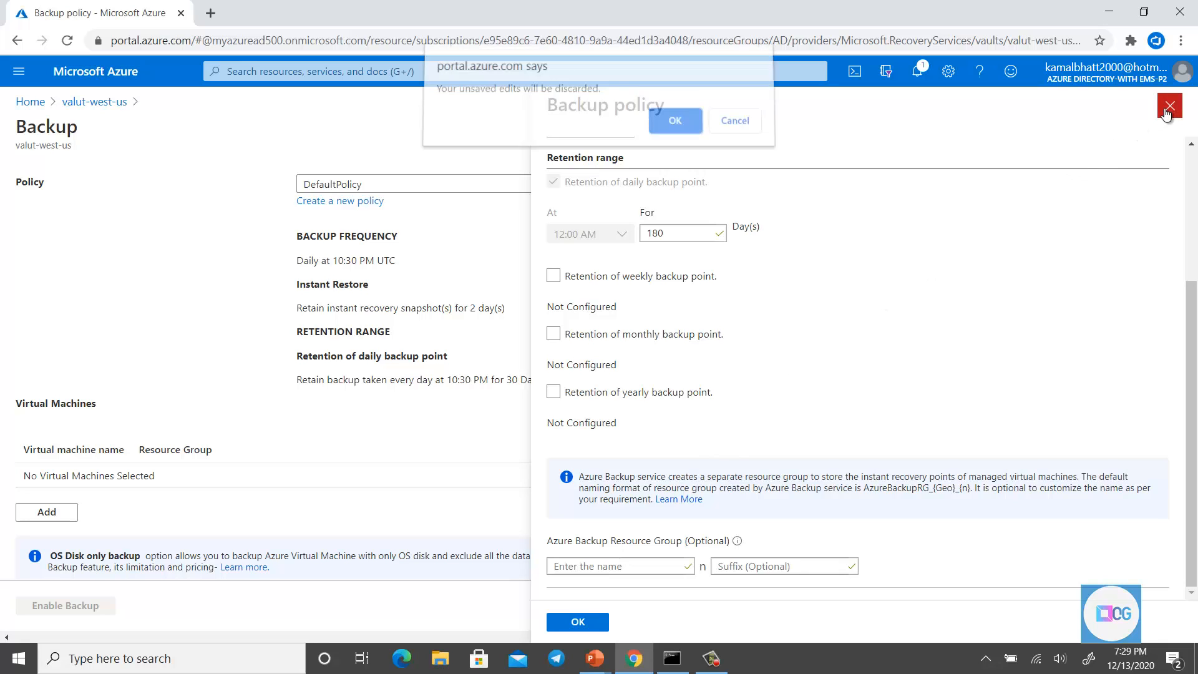
click(682, 124)
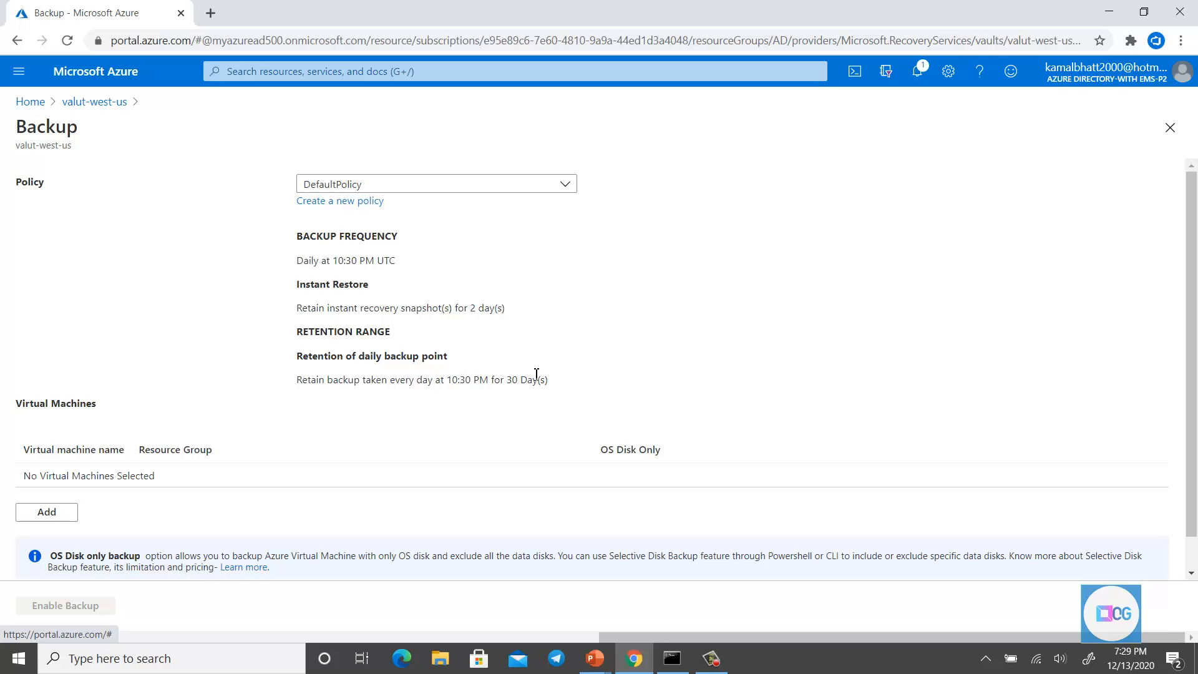
Examine the backup frequency, instant restore and retention range of DefaultPolicy.
drag(555, 377, 305, 220)
click(300, 218)
click(565, 384)
click(300, 232)
click(565, 385)
click(546, 377)
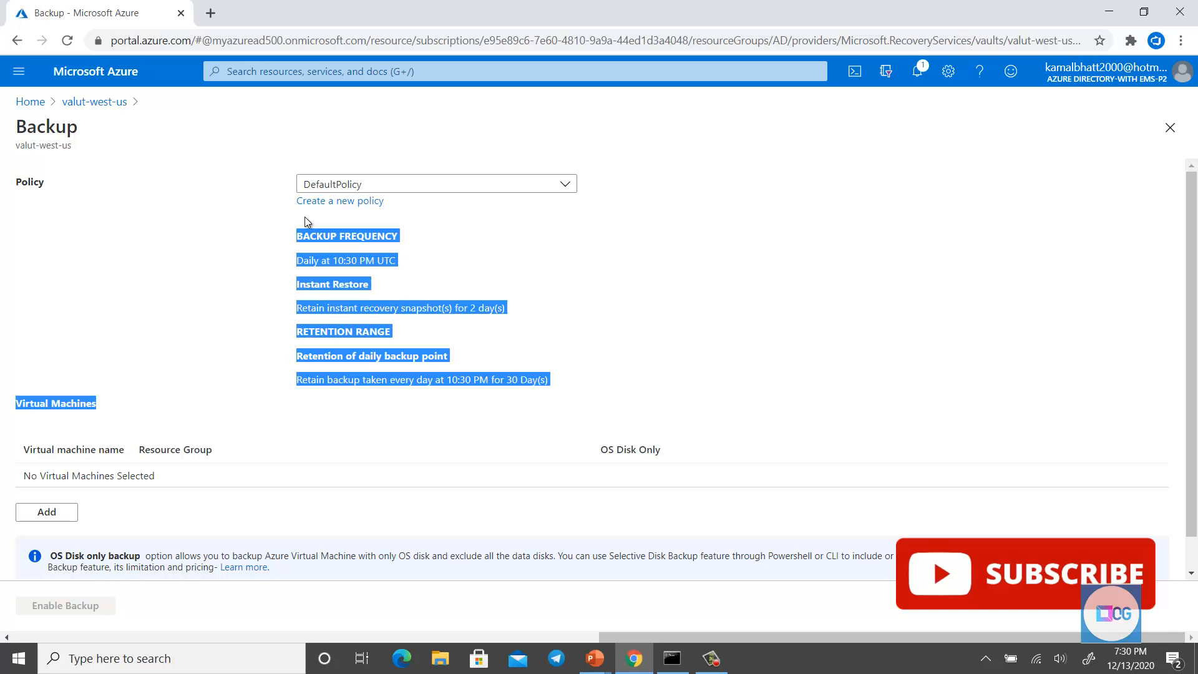
click(299, 243)
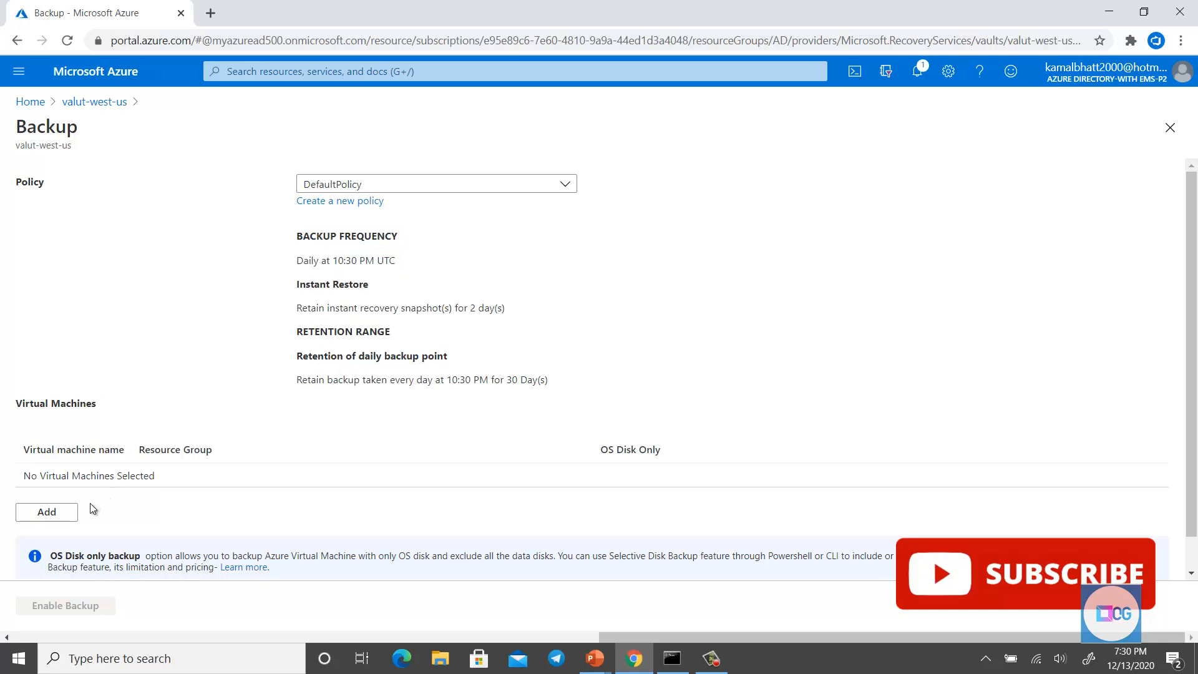
Add the virtual machine ADServer with the OS Disk Only option under DefaultPolicy, and enable its backup.
click(56, 514)
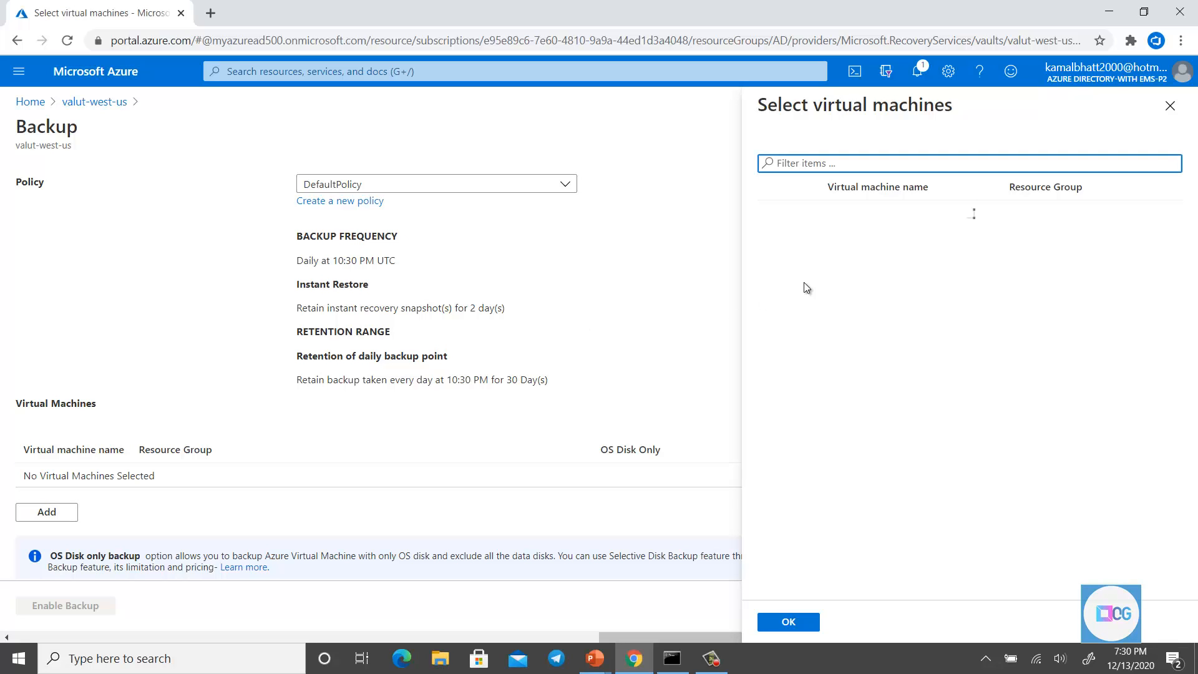
click(773, 214)
click(768, 622)
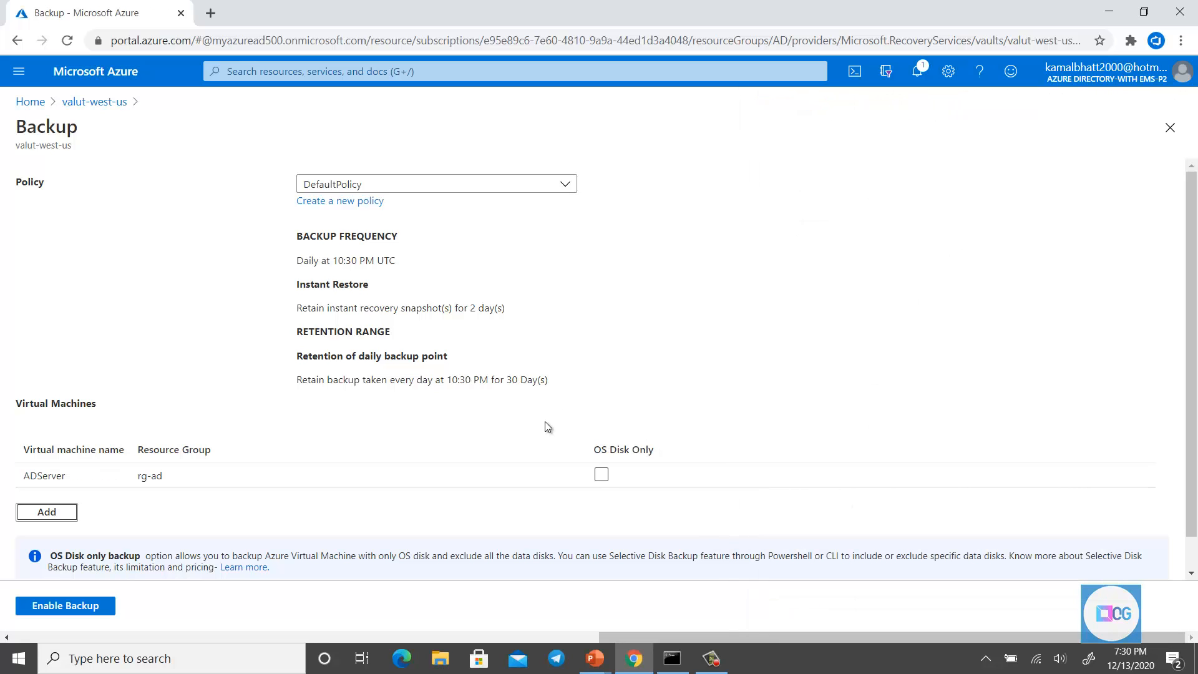
click(602, 476)
click(84, 618)
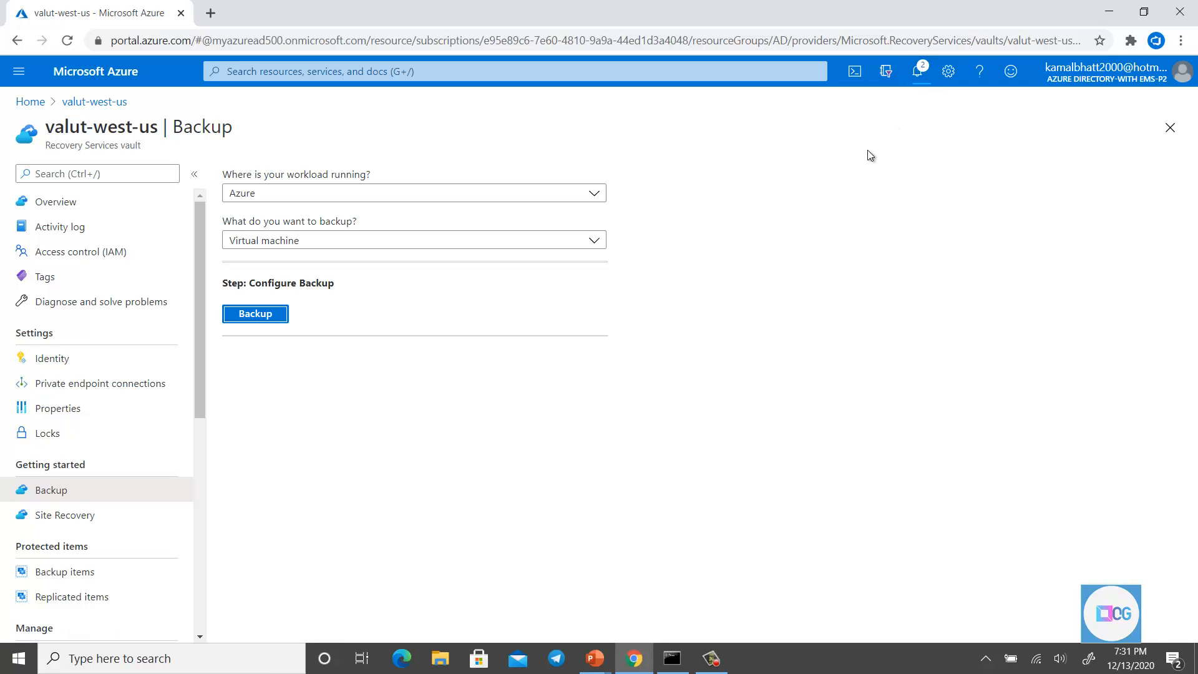
Go to the AD resource group from the backup deployment notification and open the vault valut-west-us.
click(918, 80)
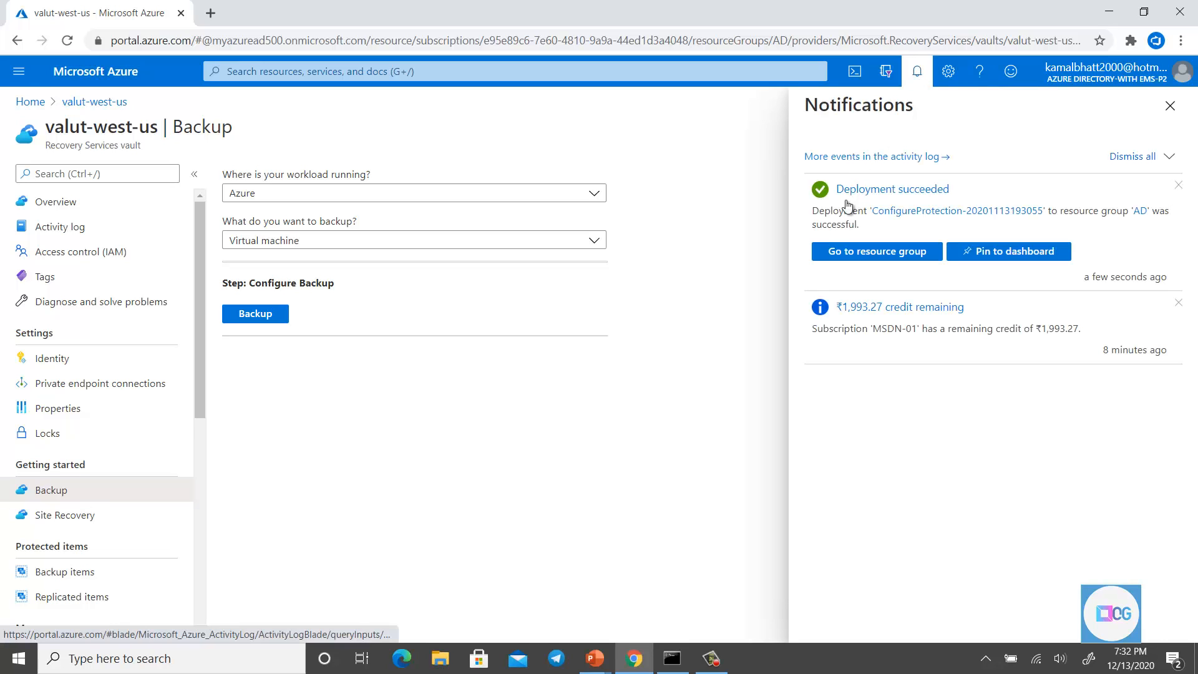
click(882, 251)
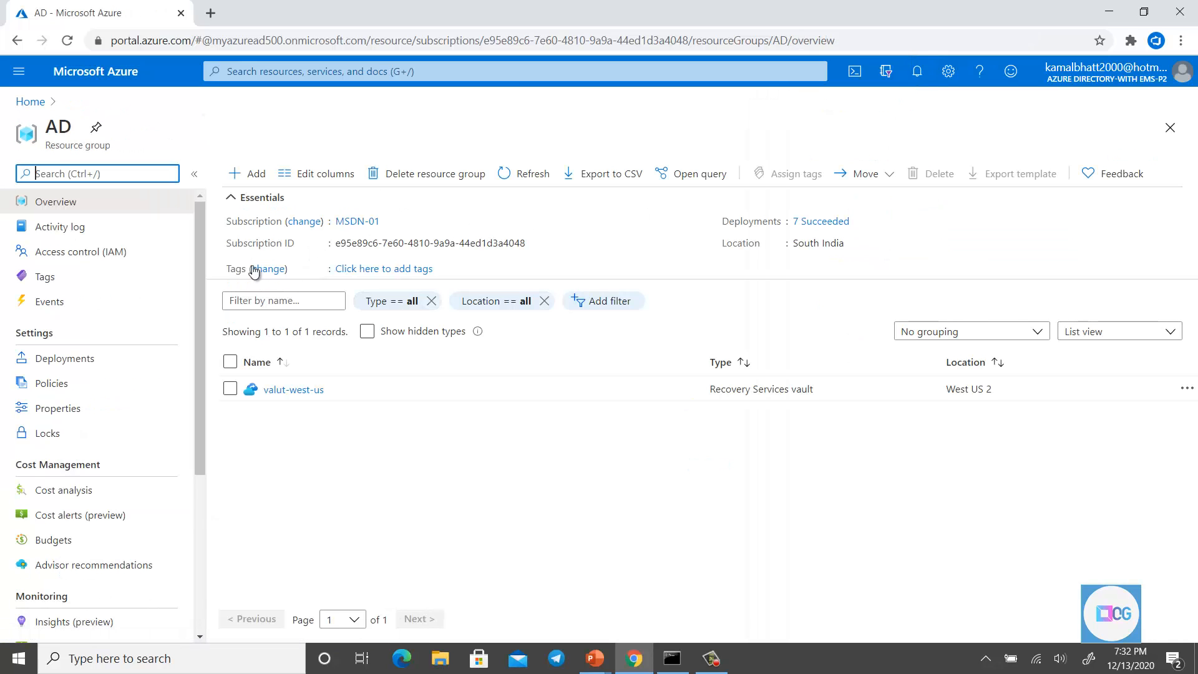
click(304, 389)
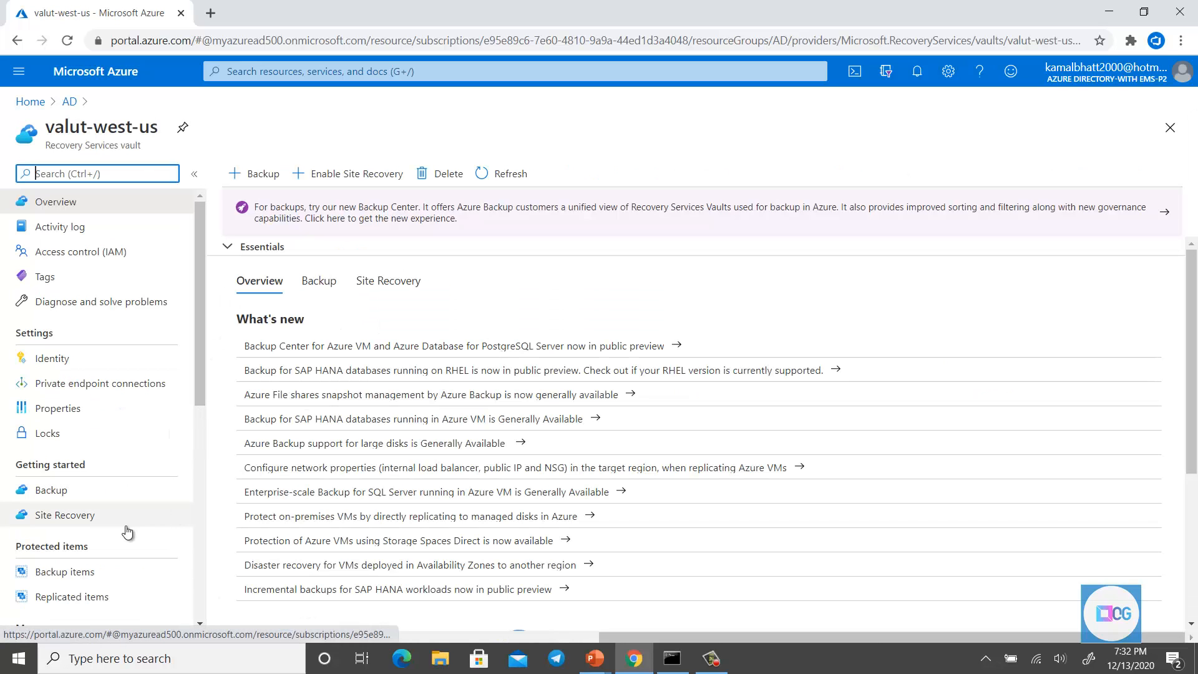
Examine the Backup Jobs of the vault valut-west-us for the ADServer operations and their status.
scroll(126, 530, down, 3)
scroll(126, 529, down, 6)
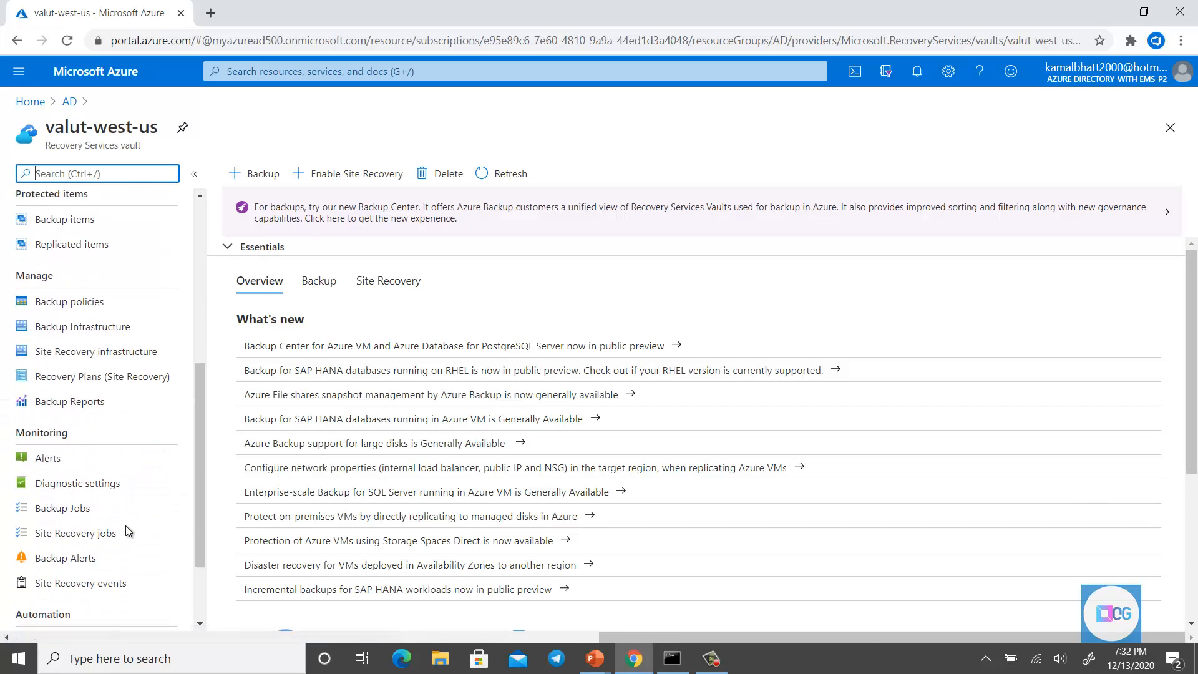
click(102, 498)
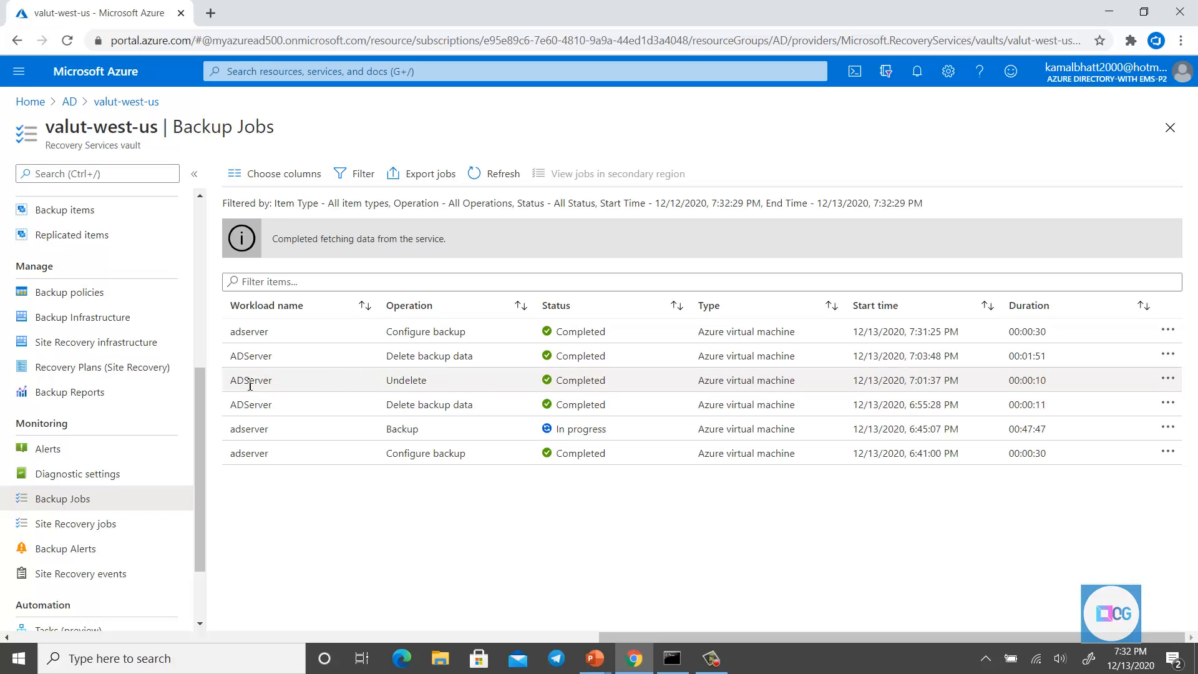
drag(306, 391, 761, 468)
click(778, 476)
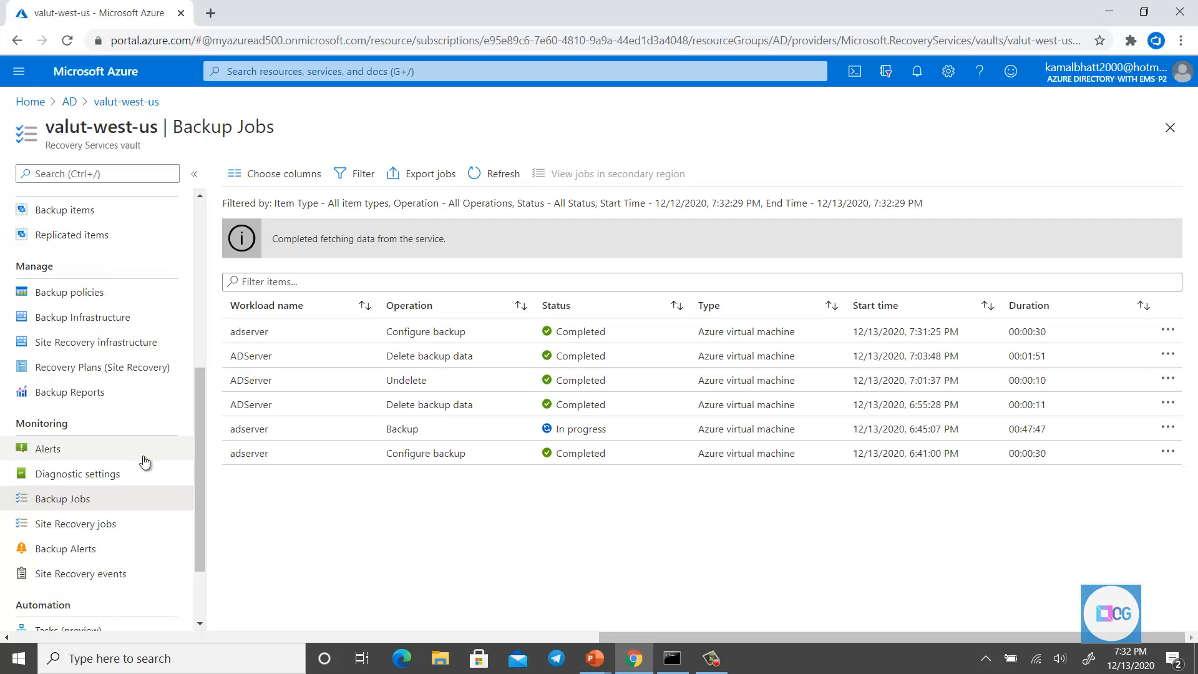
Open the ADServer backup item from the vault's Azure Virtual Machine backup items.
scroll(107, 450, up, 1)
scroll(108, 451, up, 3)
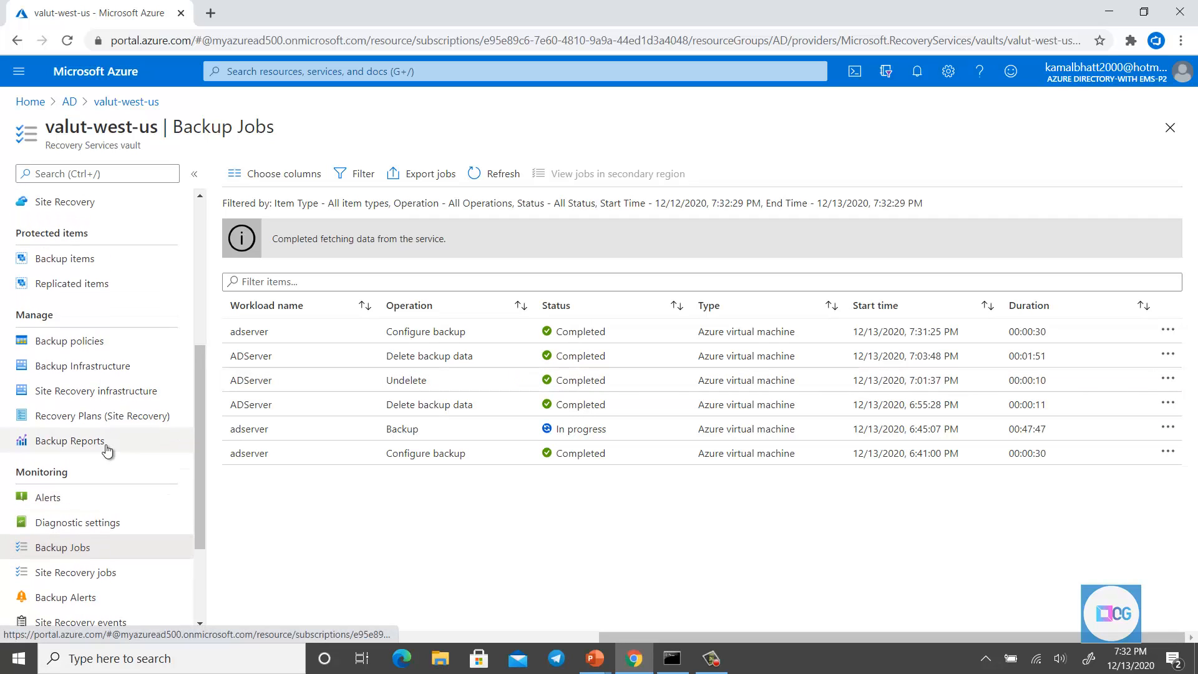
click(133, 304)
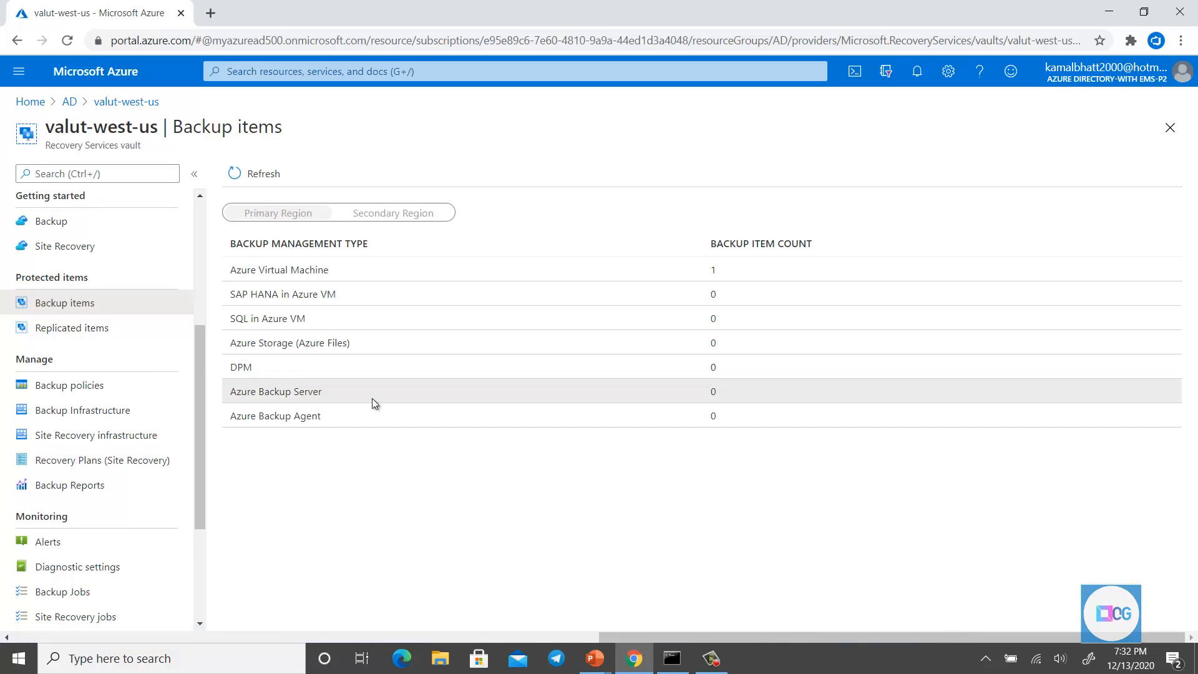
click(372, 398)
click(141, 103)
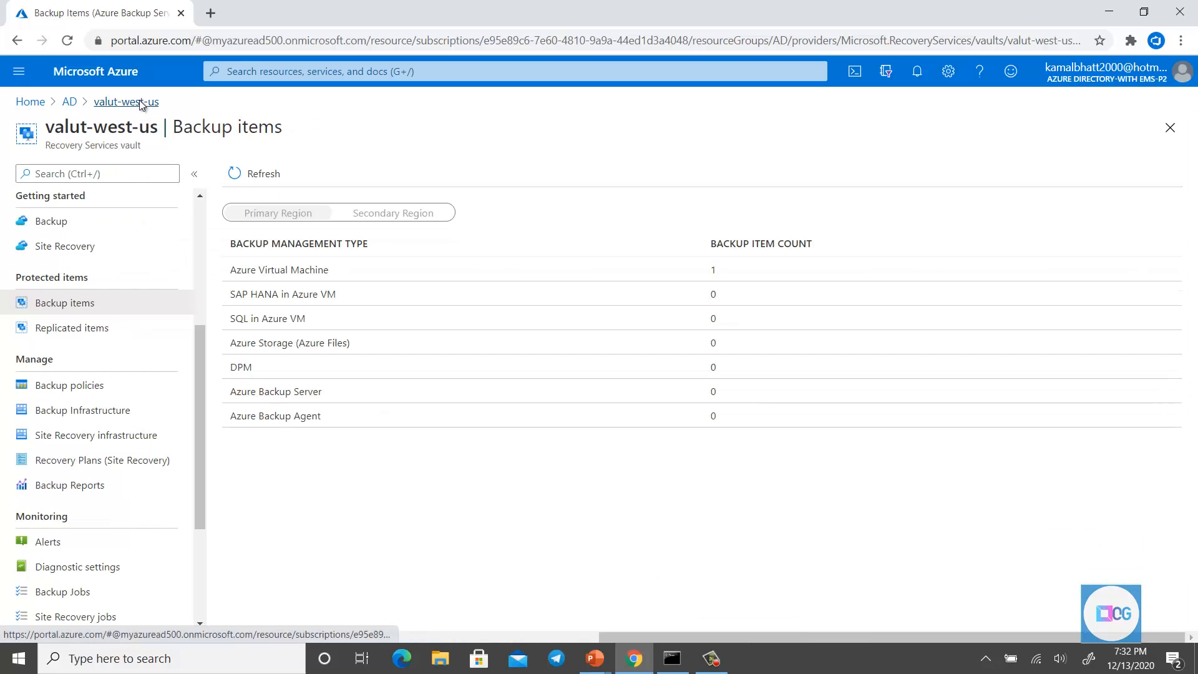
double_click(287, 270)
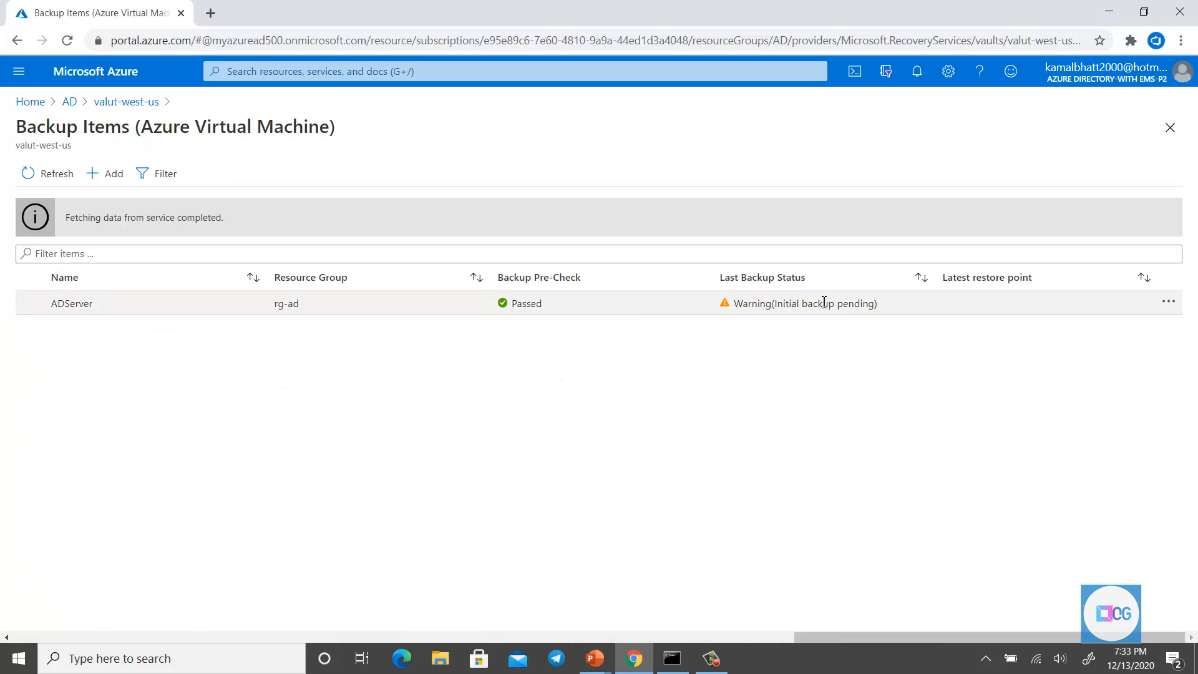
click(649, 310)
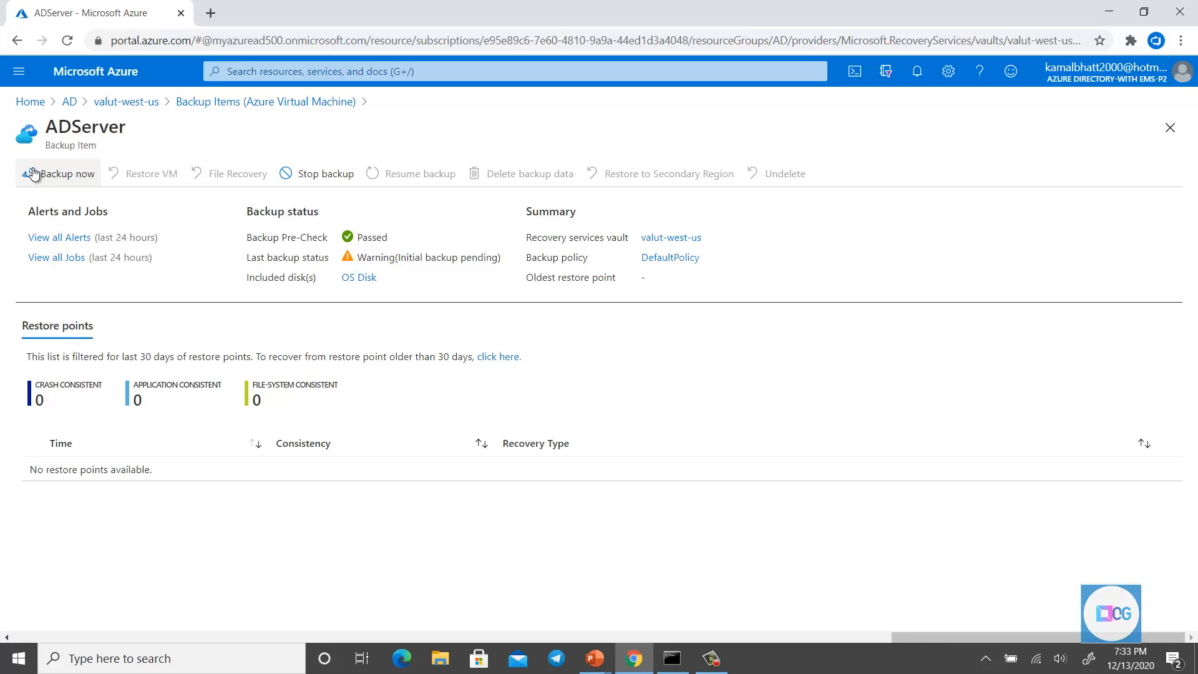
View the Backup Now retention date for ADServer without starting a backup, and review the item's restore points and backup status.
click(72, 180)
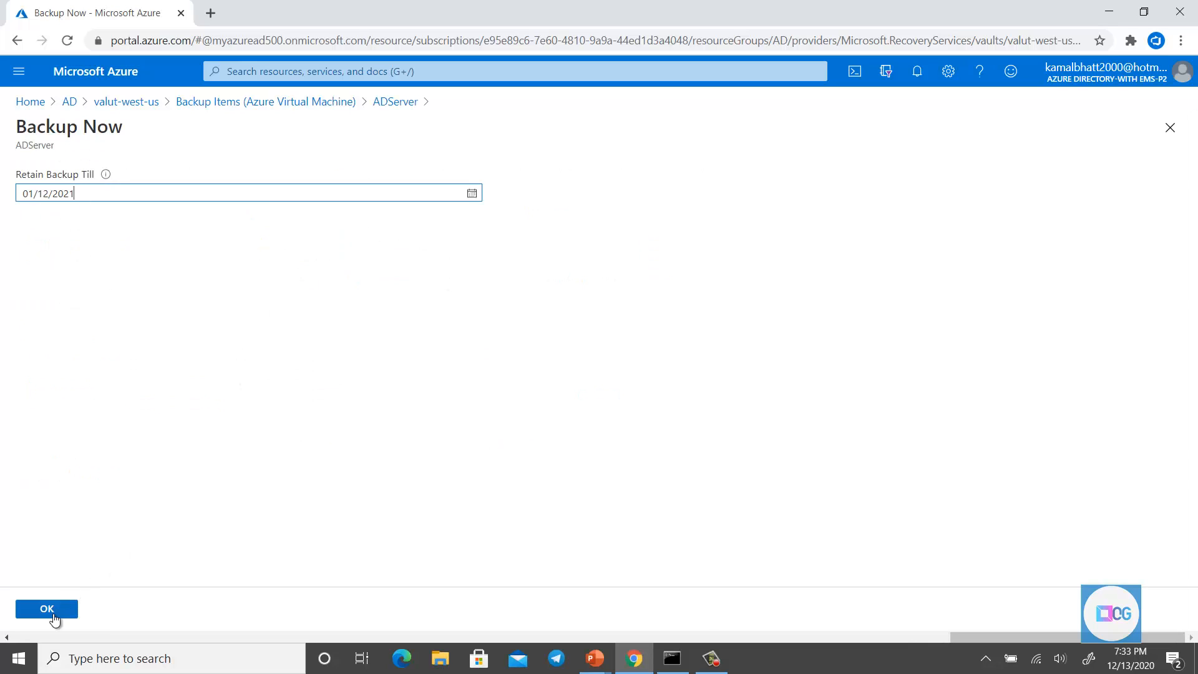
click(390, 103)
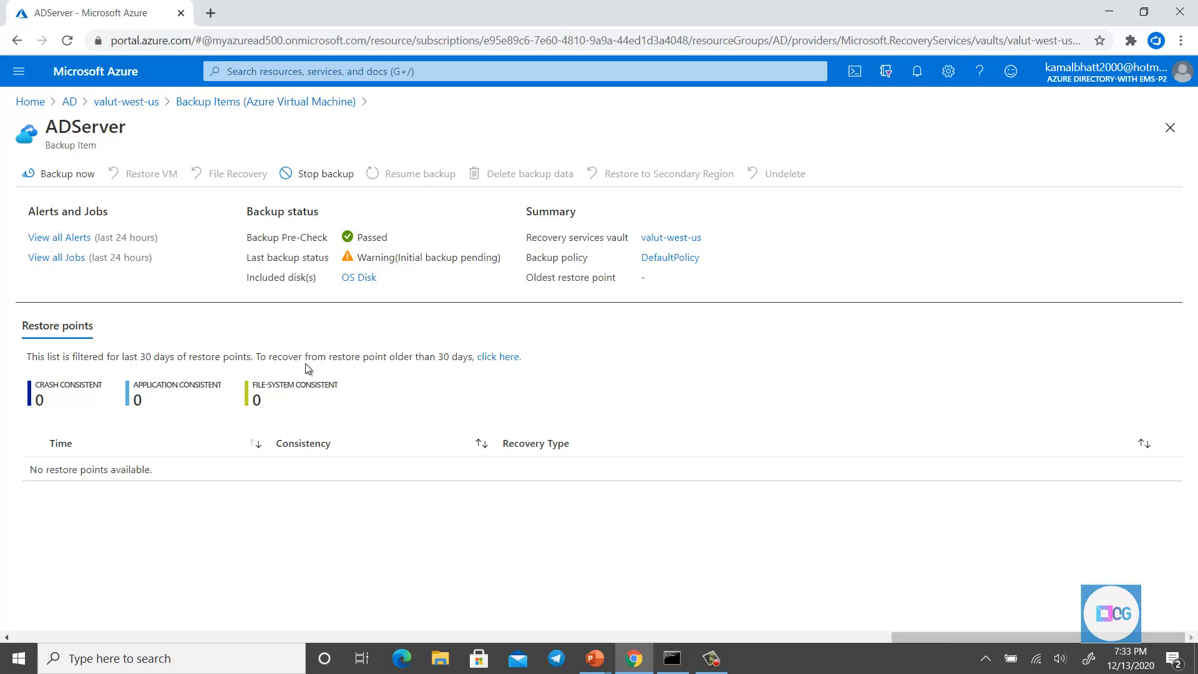
triple_click(344, 356)
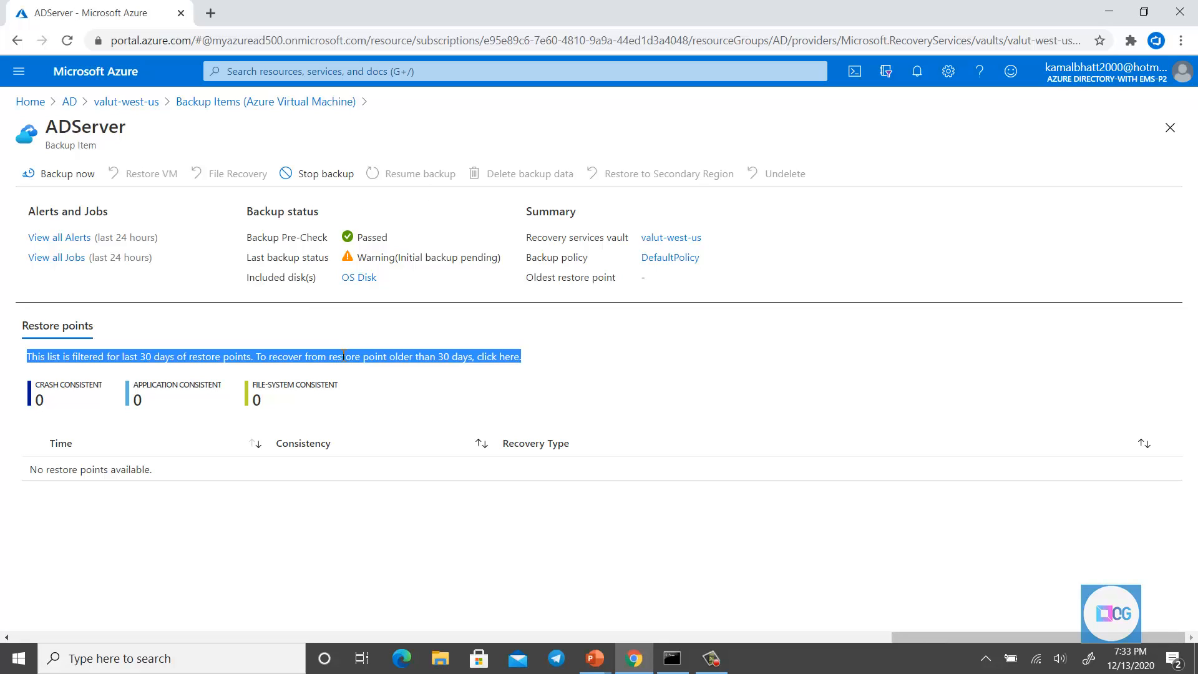
double_click(343, 356)
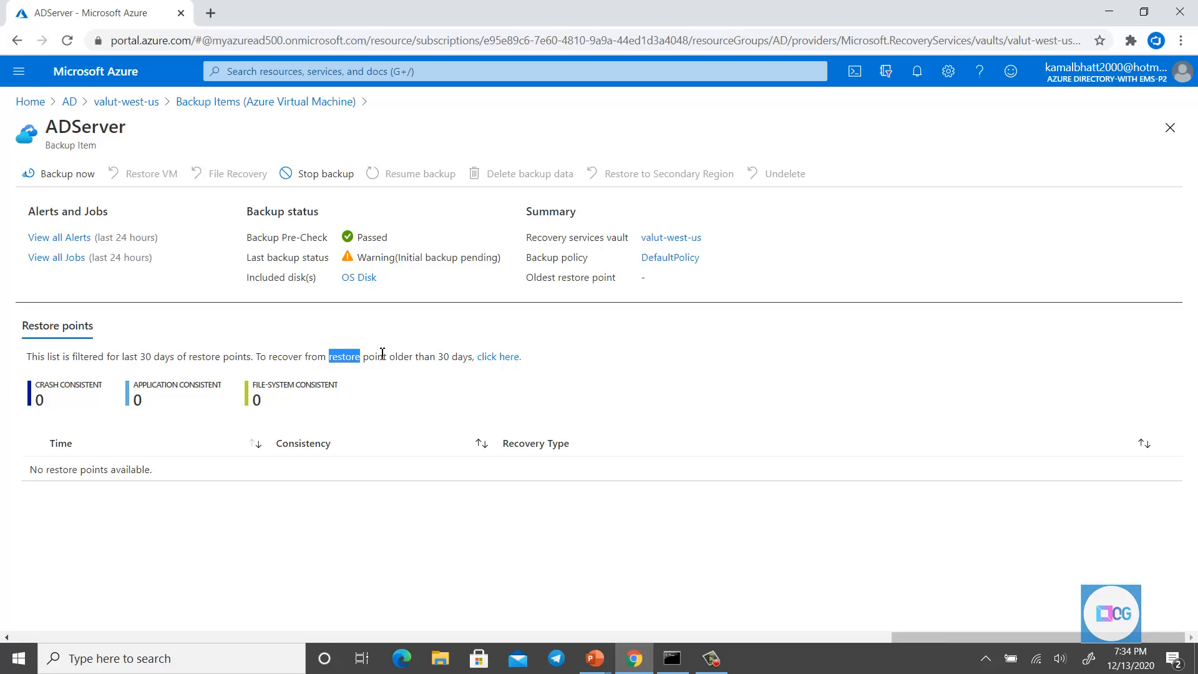
double_click(316, 356)
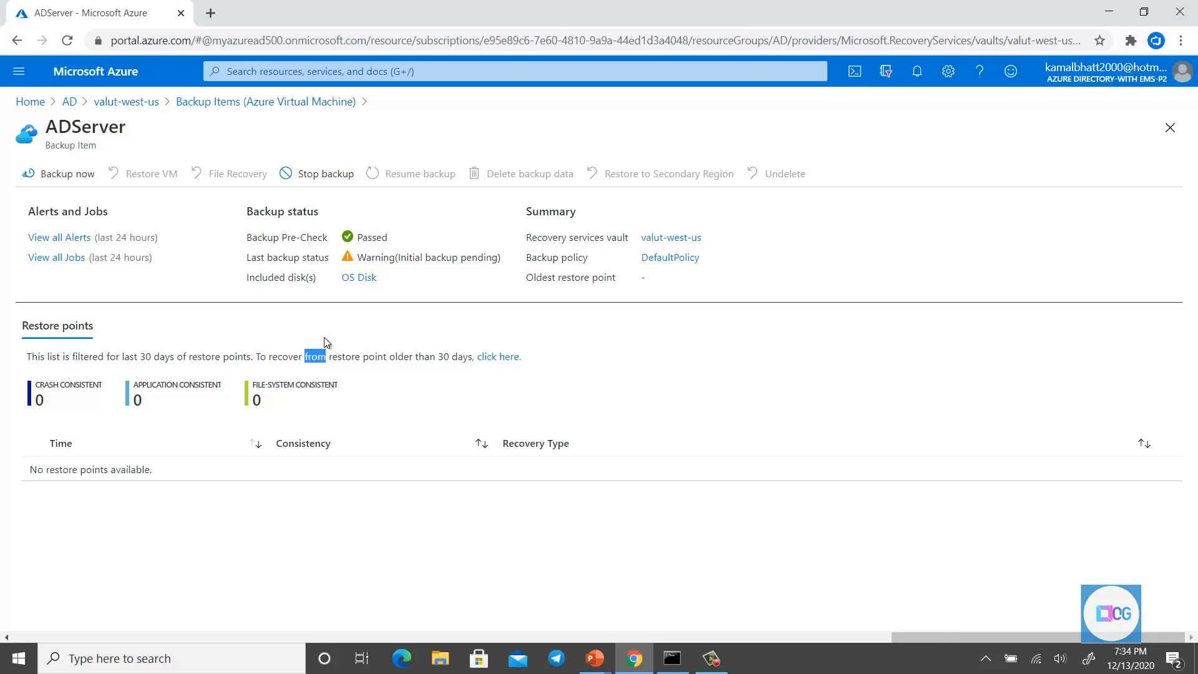
double_click(409, 258)
double_click(373, 238)
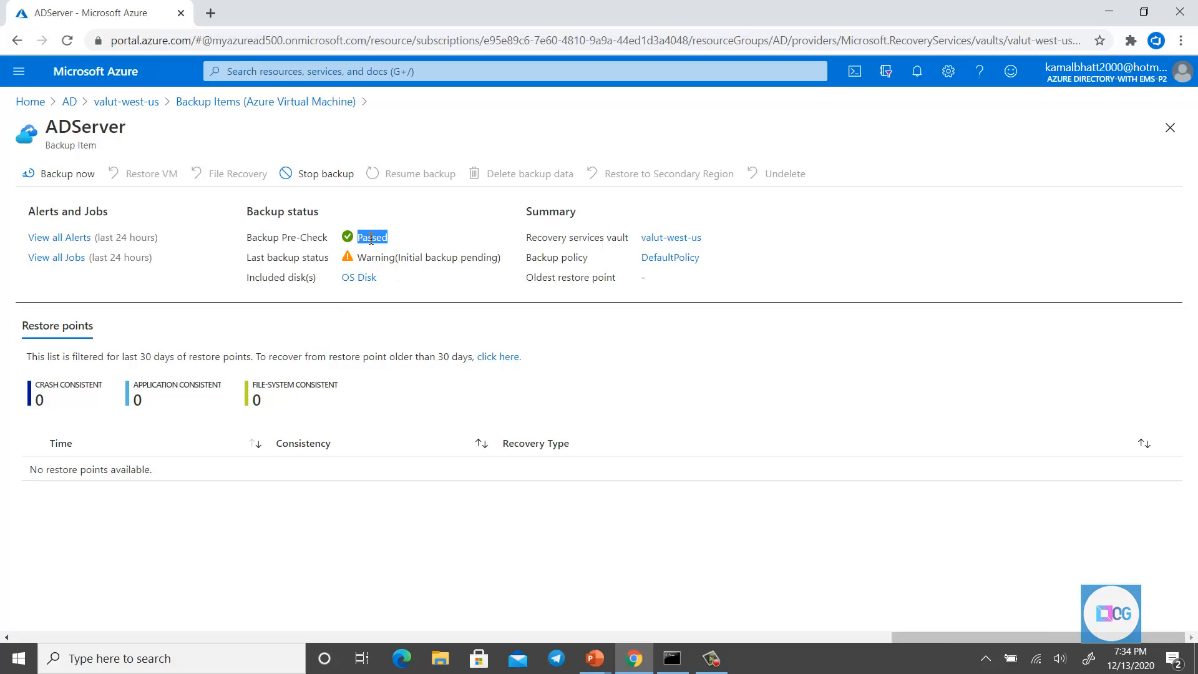
double_click(428, 261)
click(634, 523)
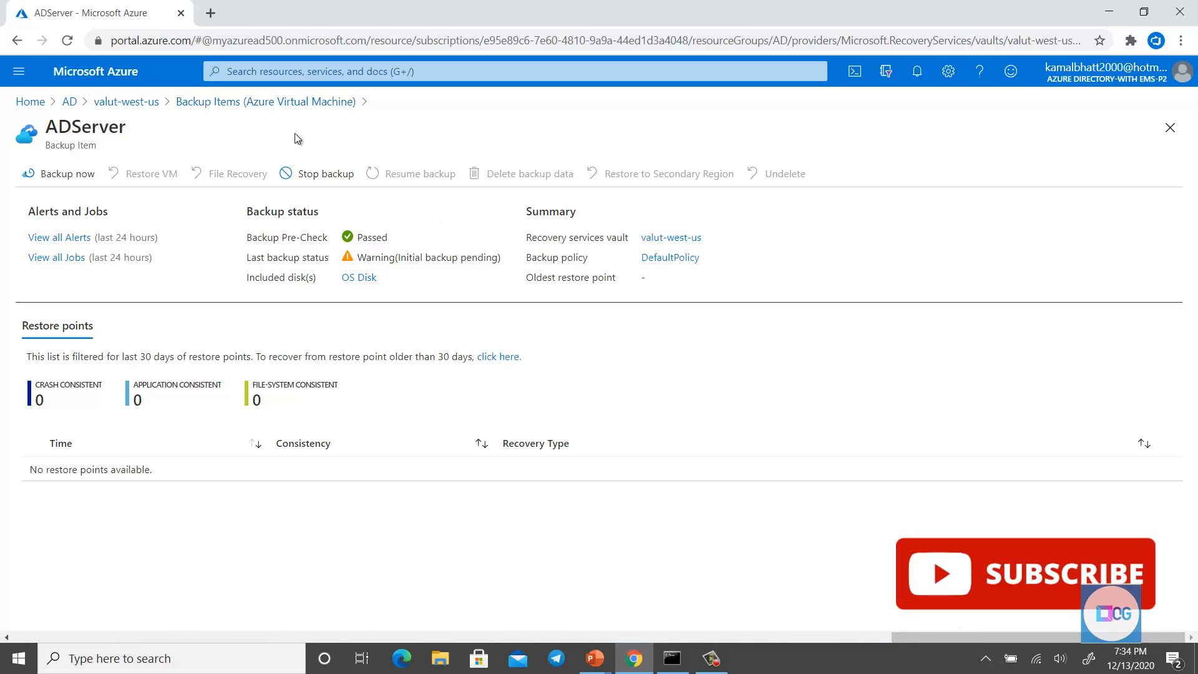
Open the Backup page of the virtual machine ADServer from the portal's virtual machines list.
click(29, 103)
click(375, 195)
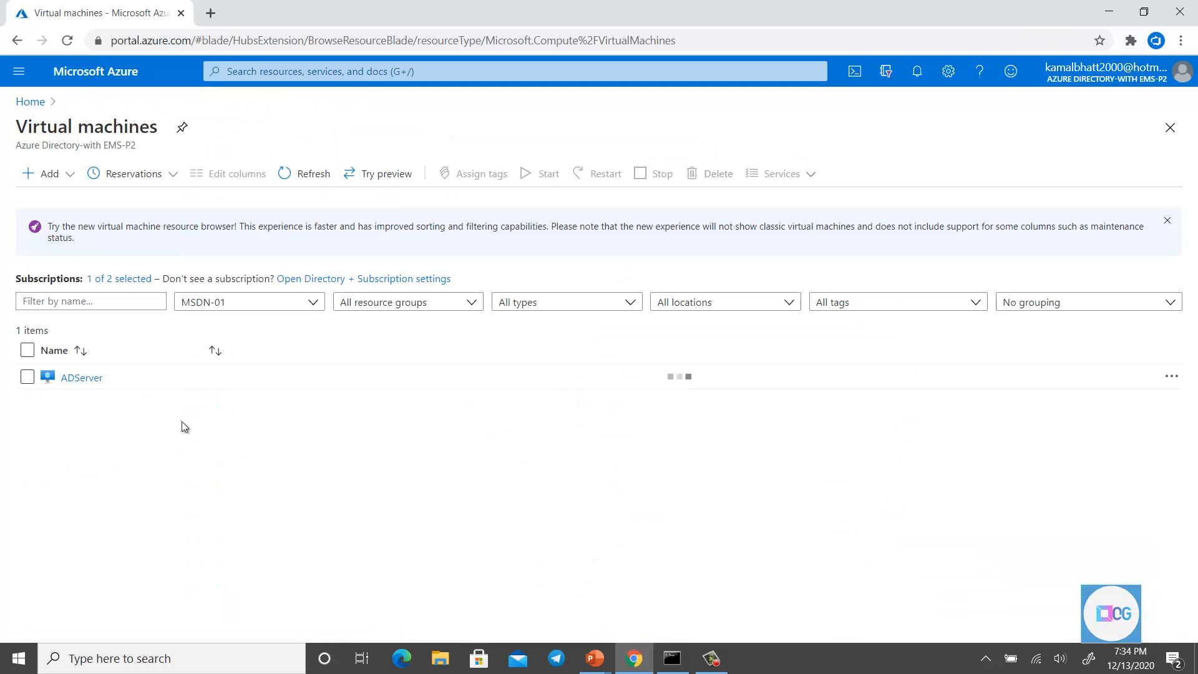
click(88, 379)
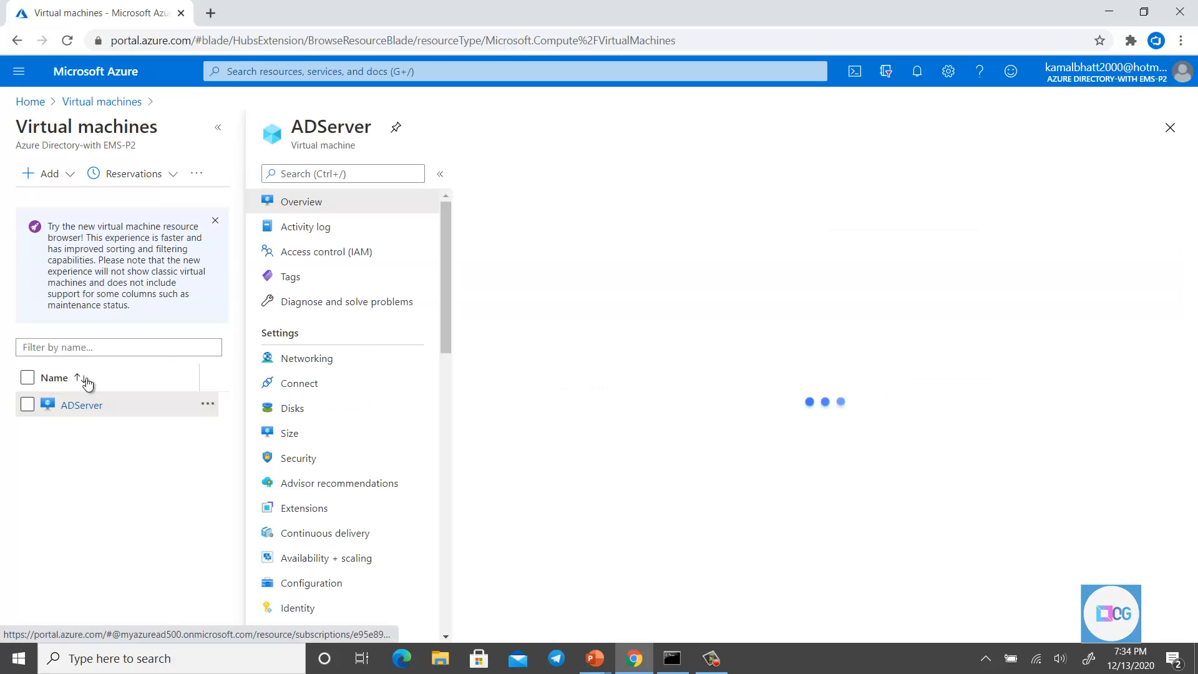
scroll(389, 507, down, 5)
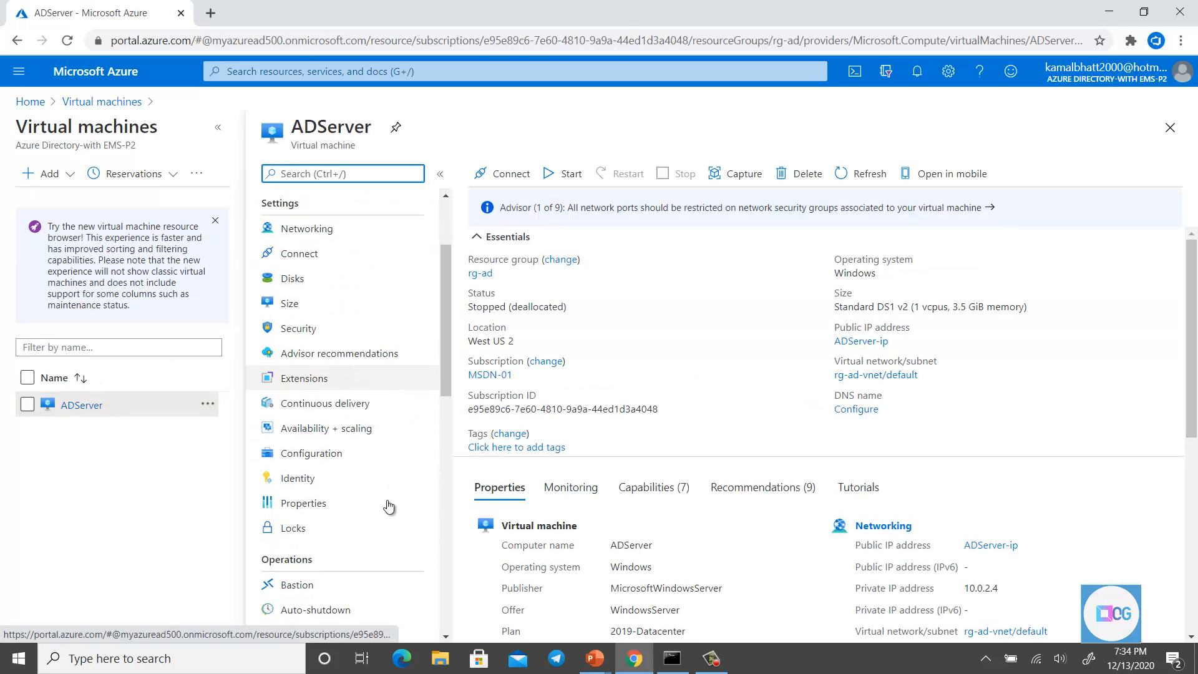
click(307, 457)
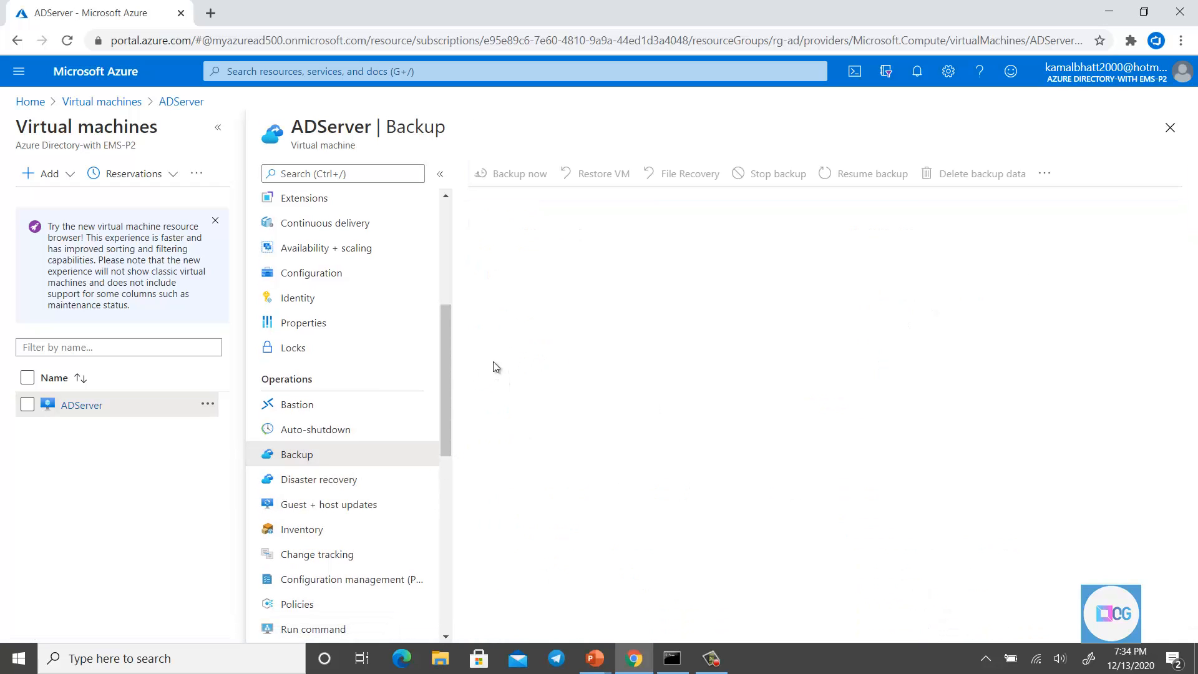
scroll(444, 342, down, 1)
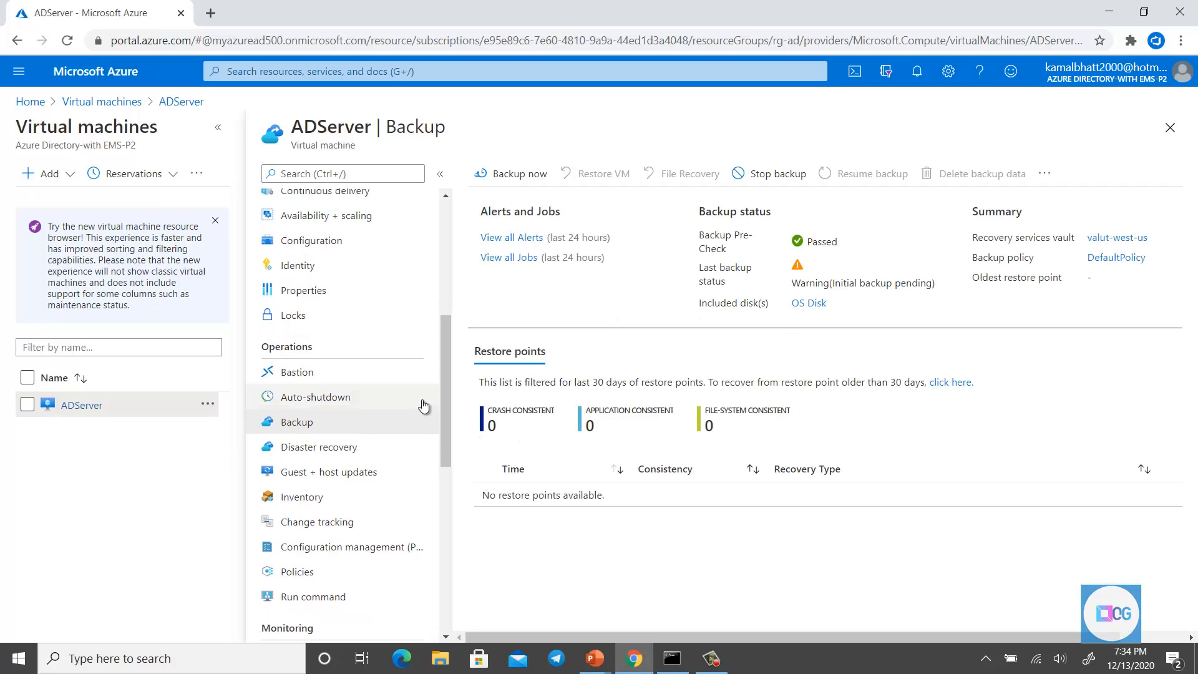
scroll(445, 388, up, 3)
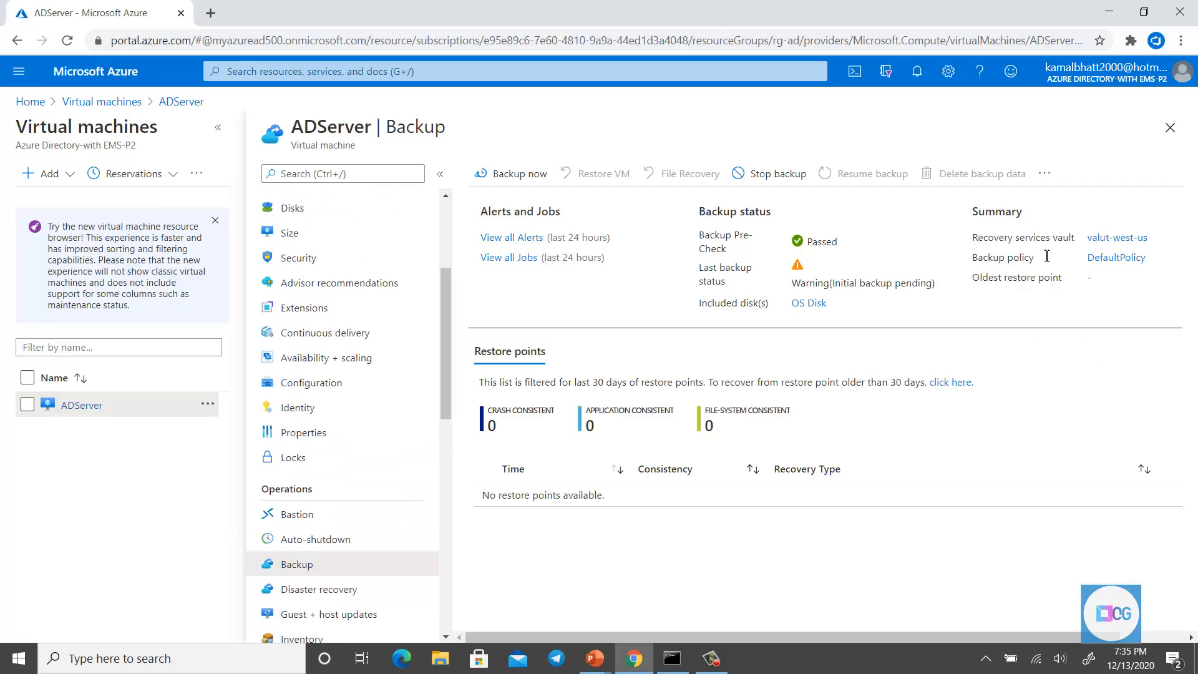
Examine the alerts and jobs, pre-check, last backup status and included disks on ADServer's Backup page.
double_click(592, 242)
drag(605, 258, 604, 259)
double_click(603, 233)
triple_click(607, 241)
triple_click(620, 256)
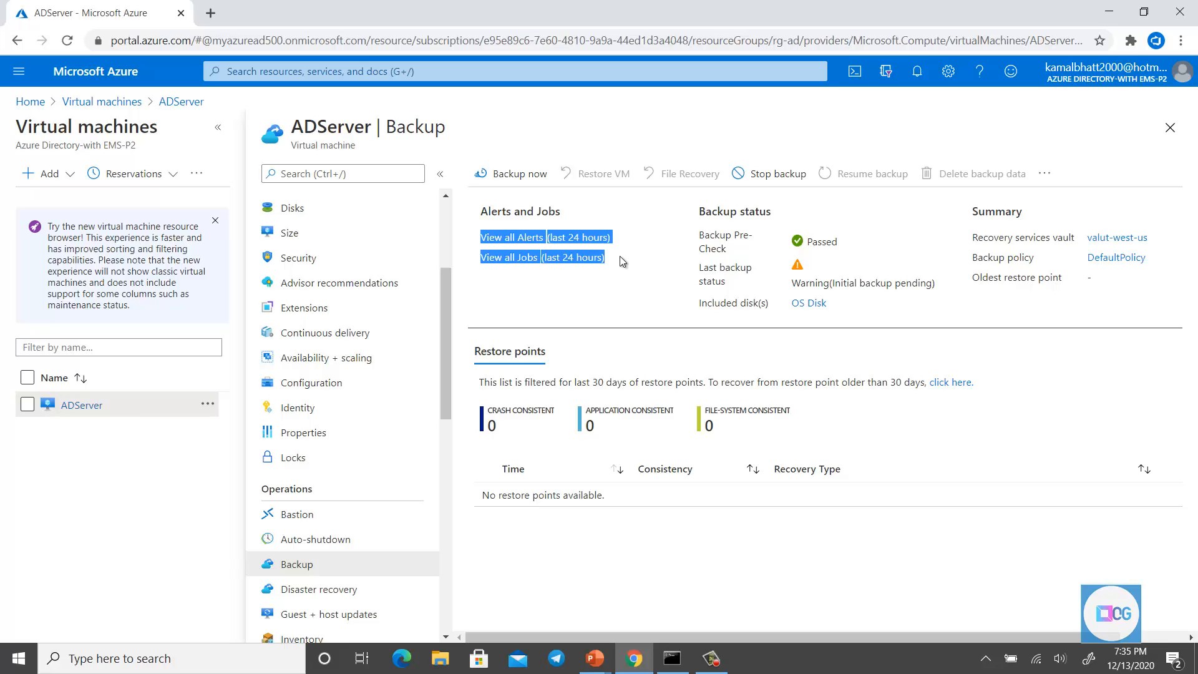
double_click(710, 250)
triple_click(711, 250)
click(726, 281)
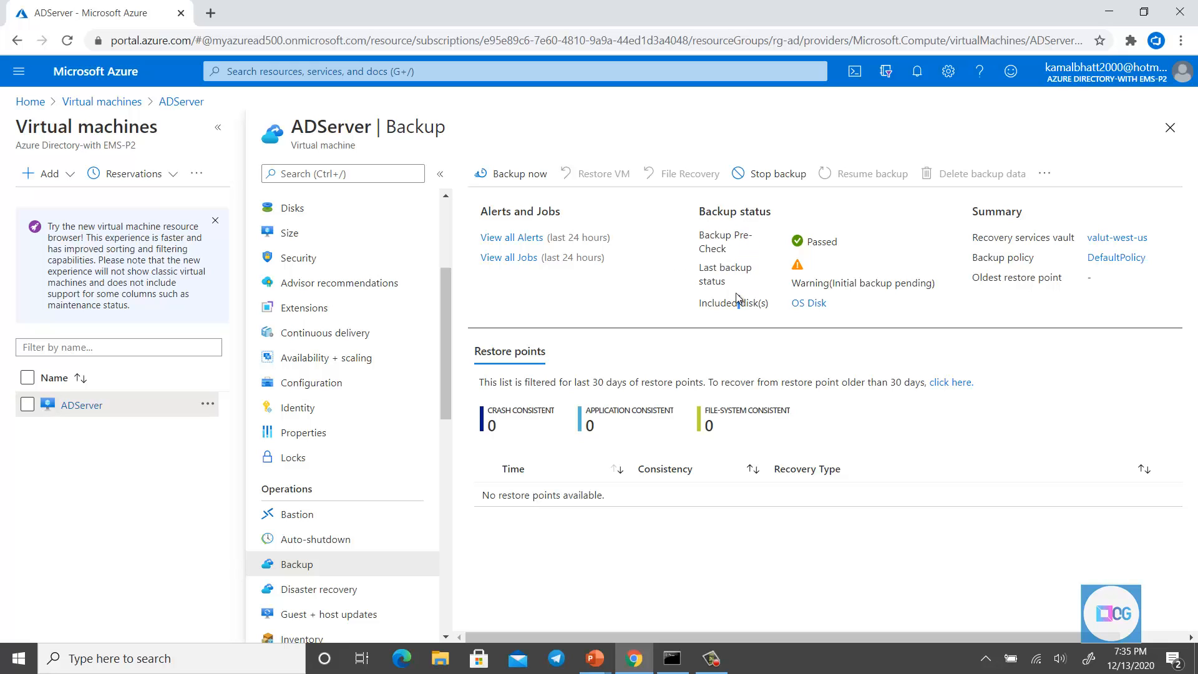
triple_click(740, 297)
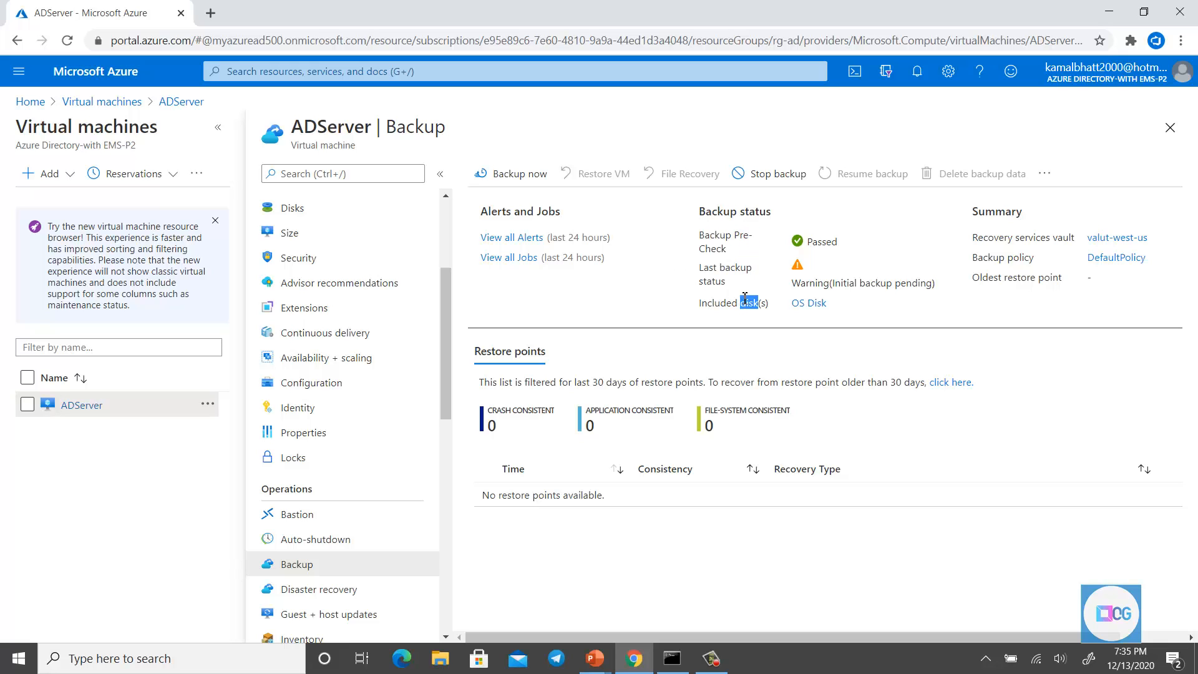
triple_click(893, 284)
click(911, 290)
drag(443, 334, 443, 356)
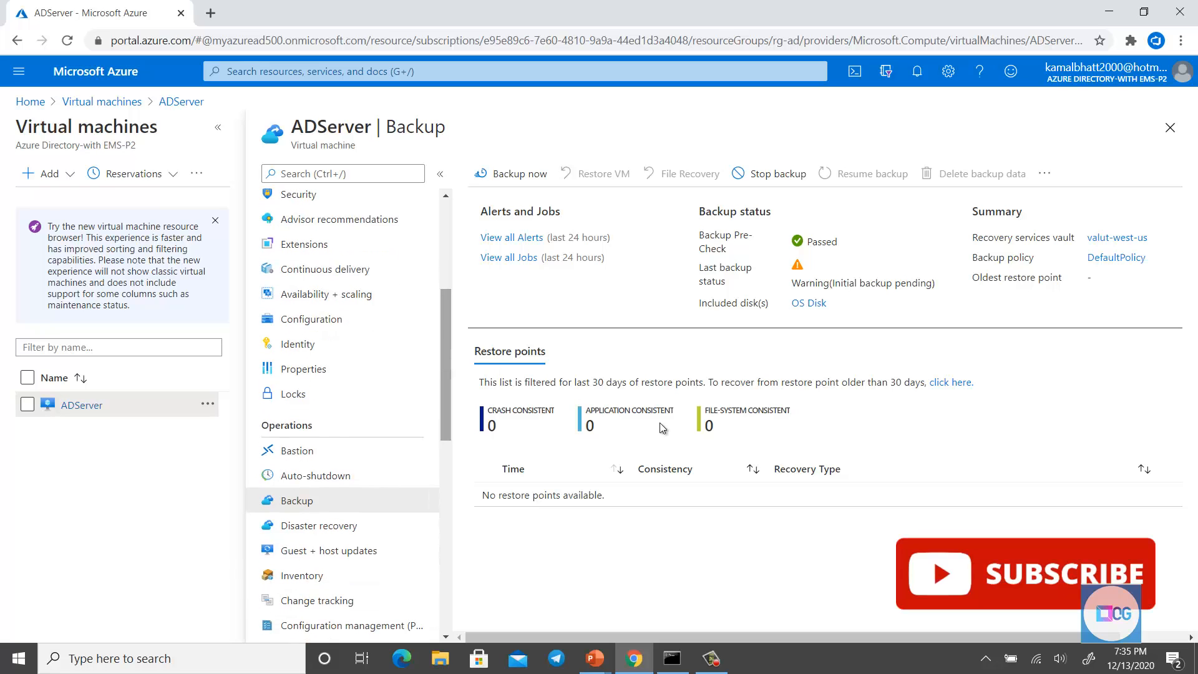